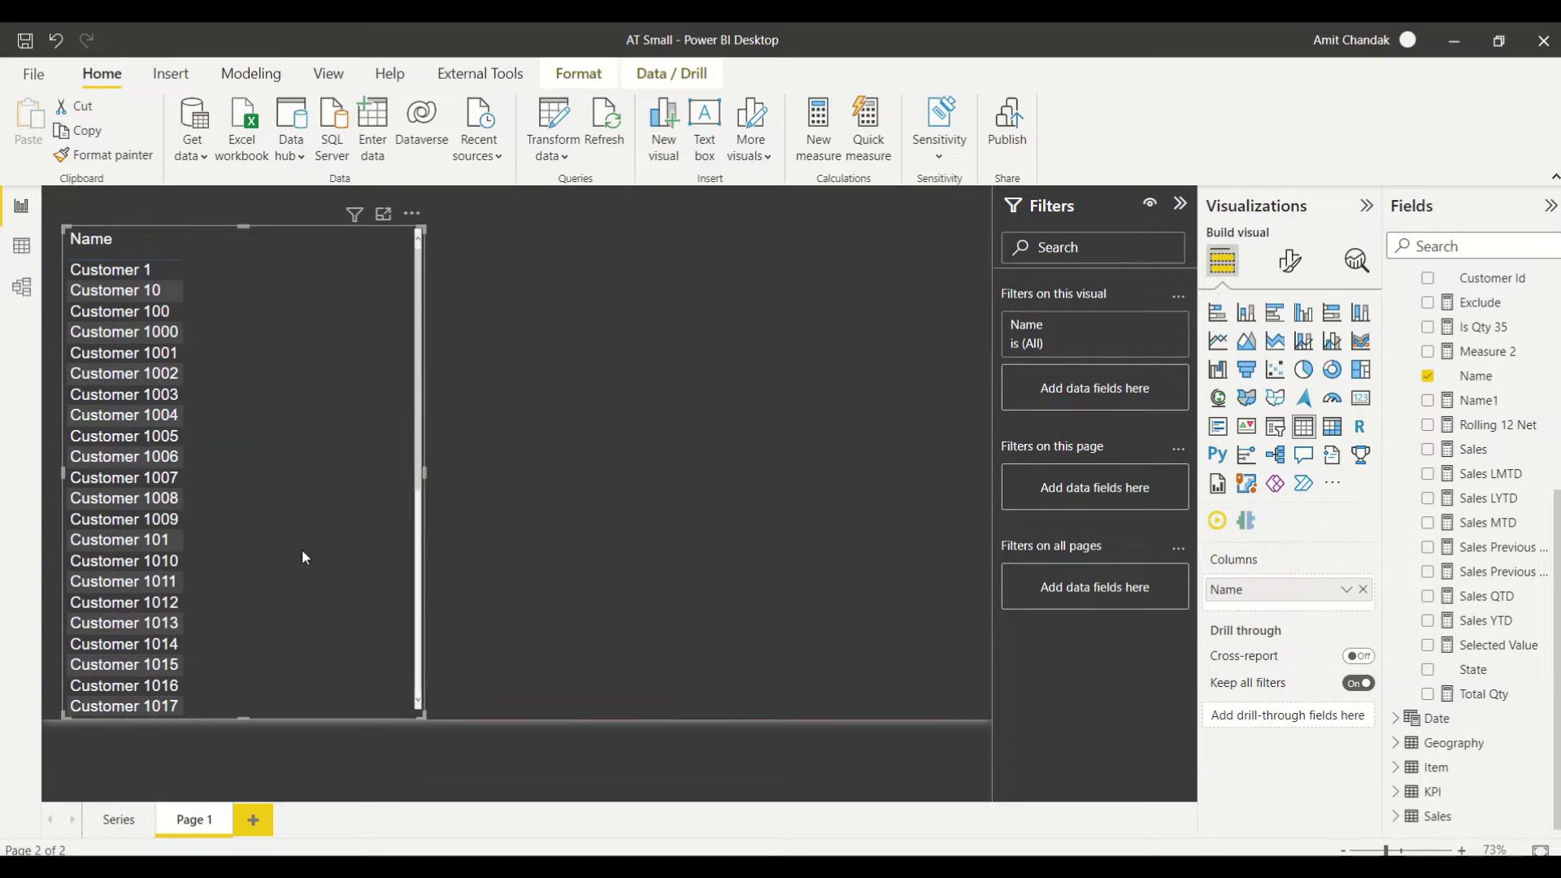
Enlarge the customer table and add Item Category as a column.
left_click_drag(301, 549, 270, 546)
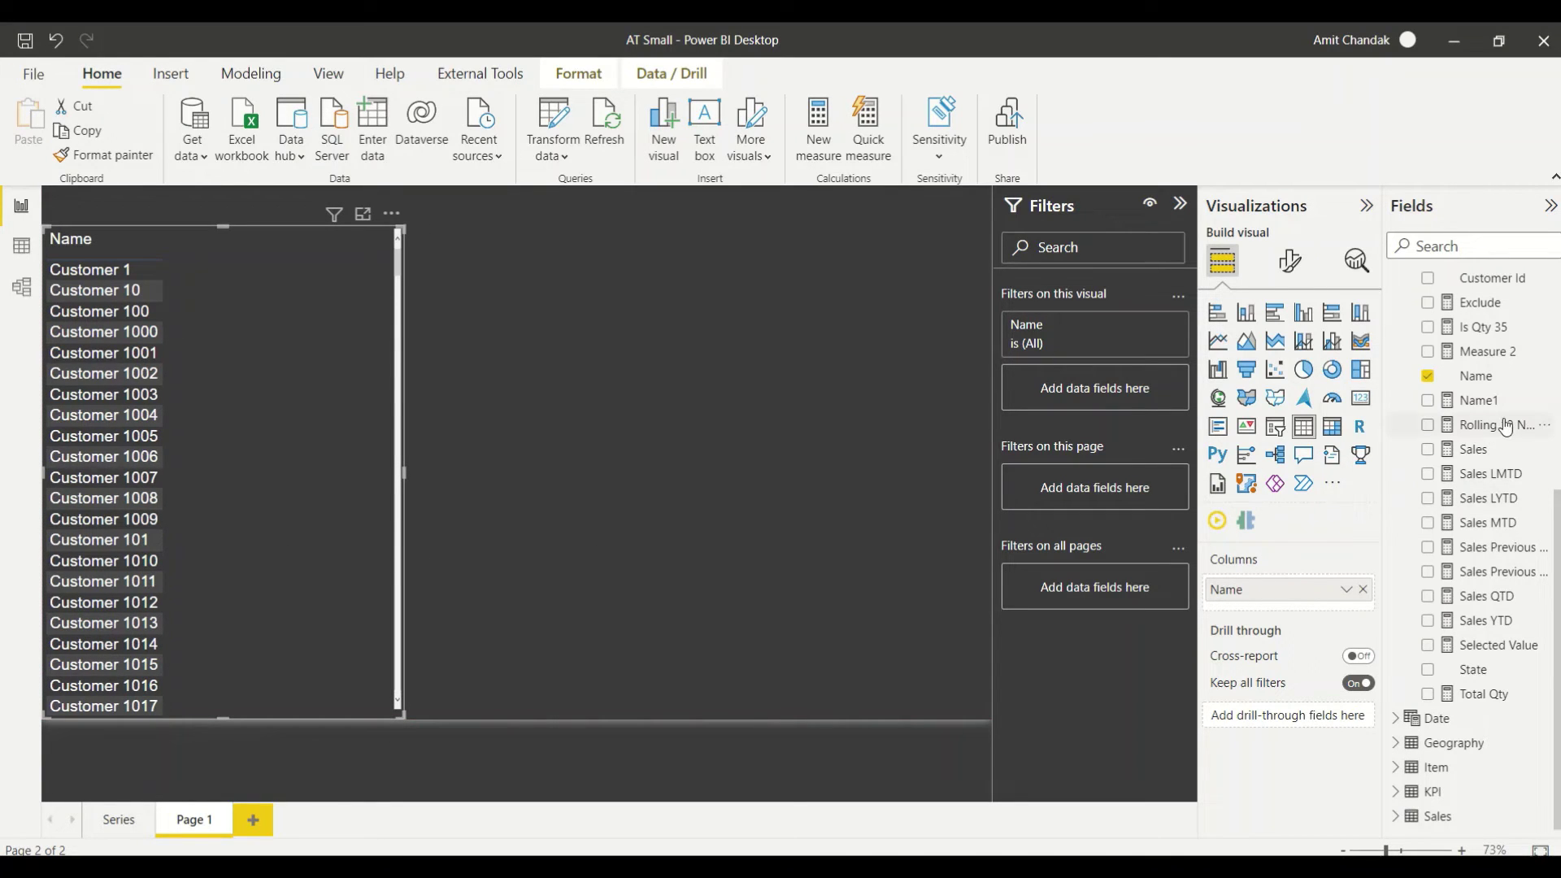
scroll(1505, 424, "up", 5)
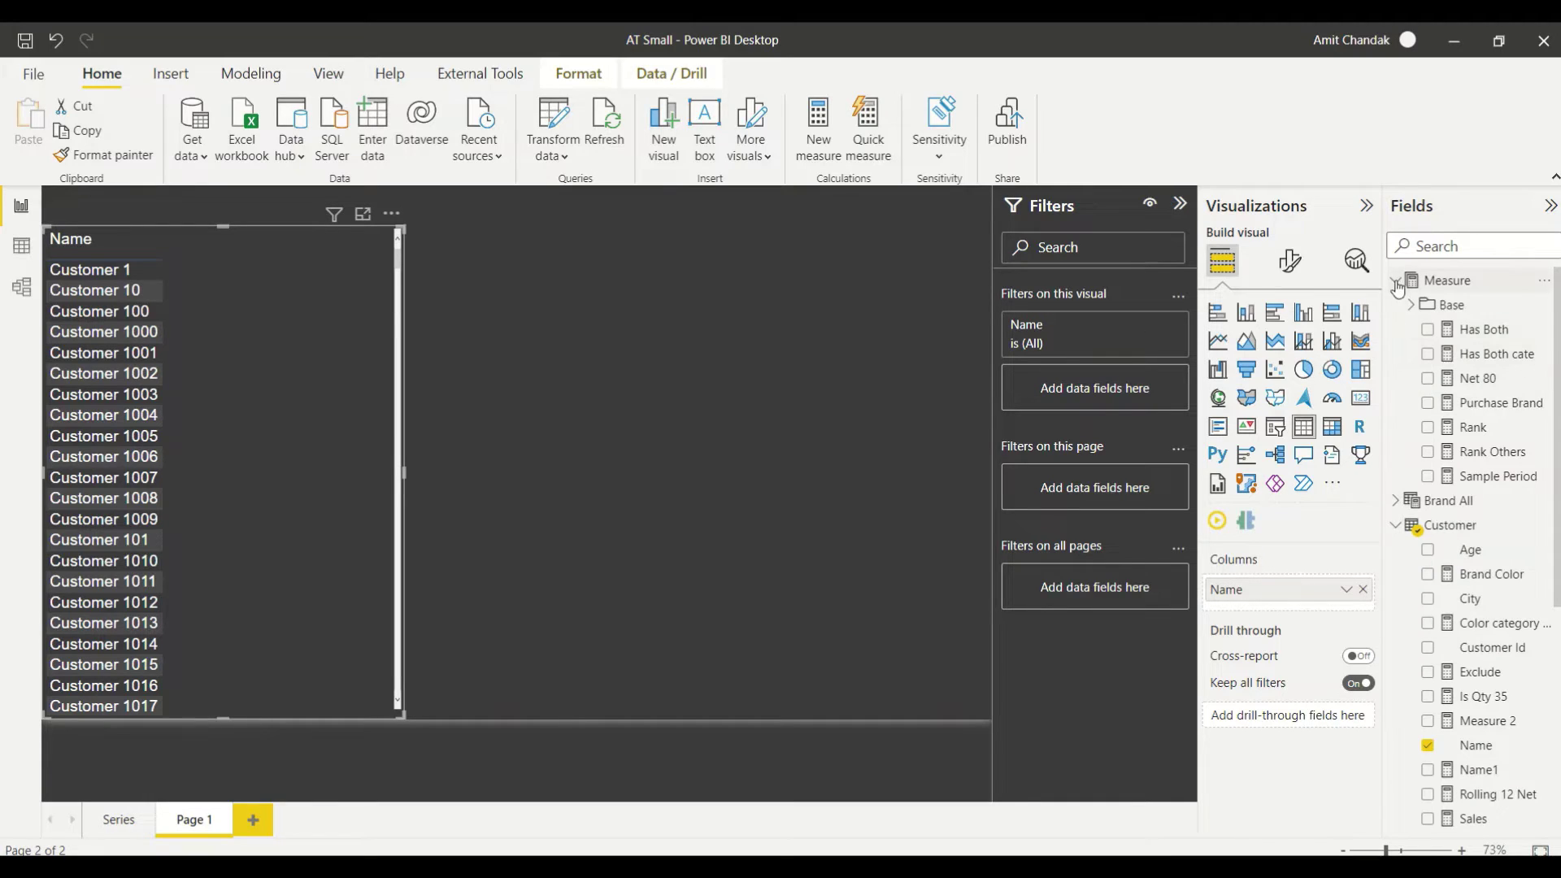
left_click(1398, 280)
left_click(1405, 330)
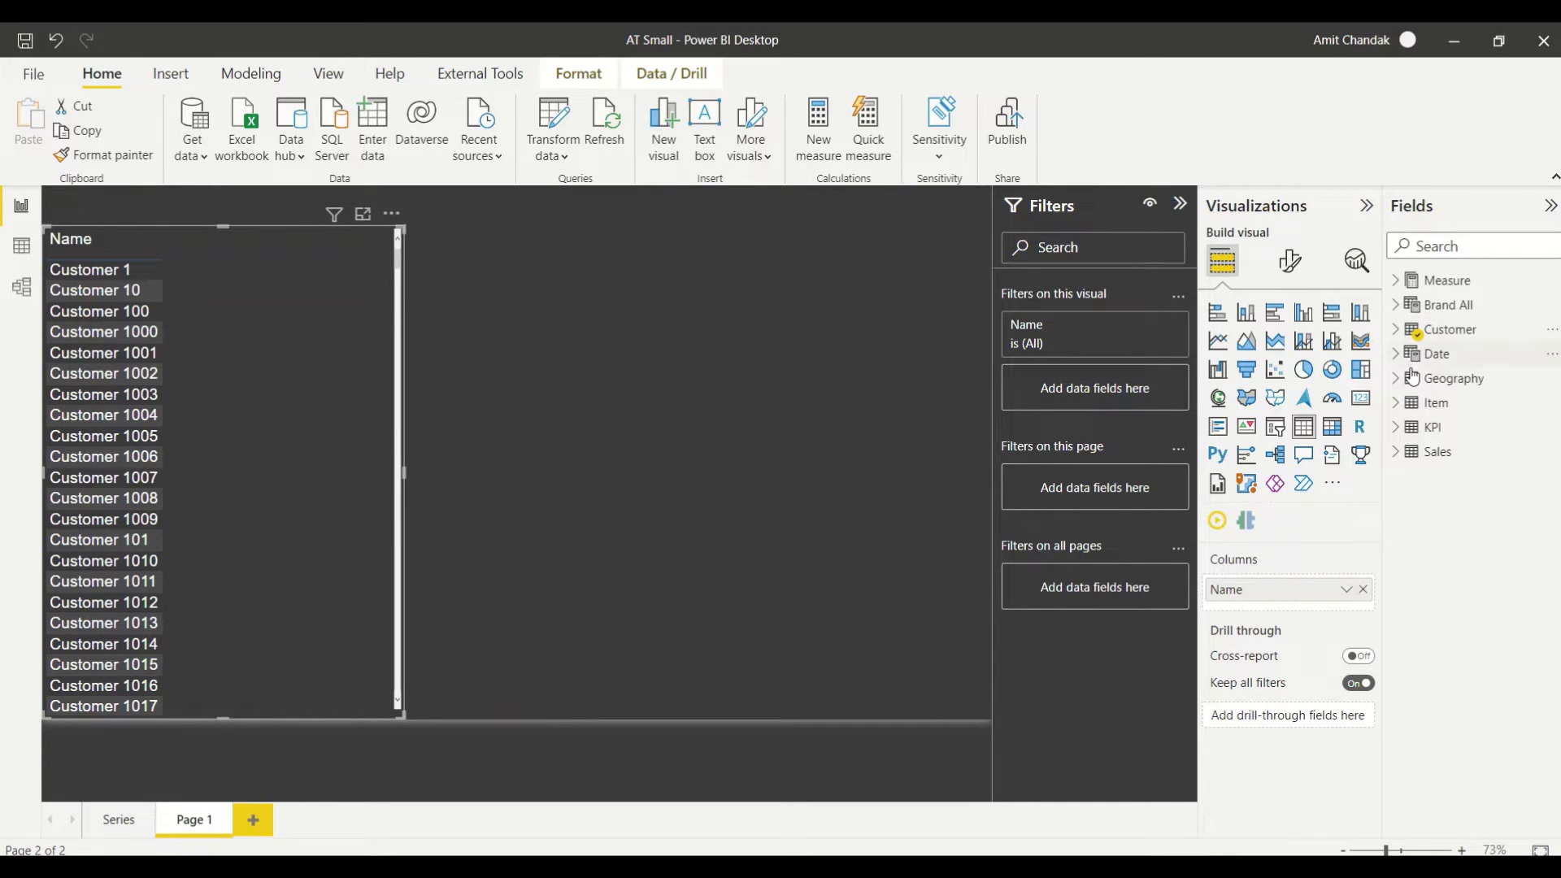
left_click(1400, 403)
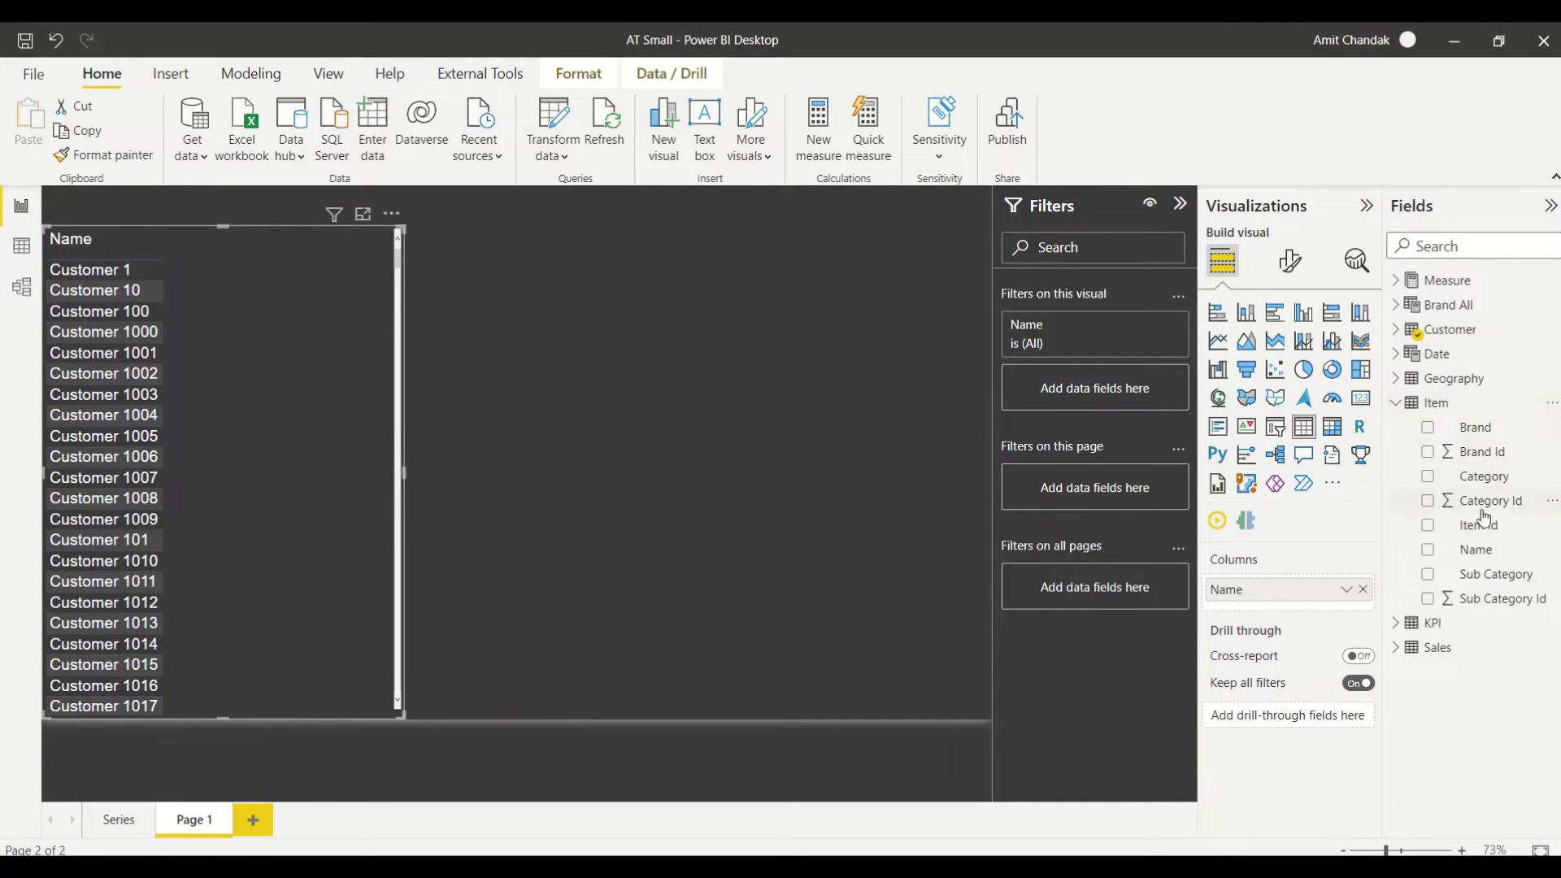
left_click_drag(1485, 479, 288, 337)
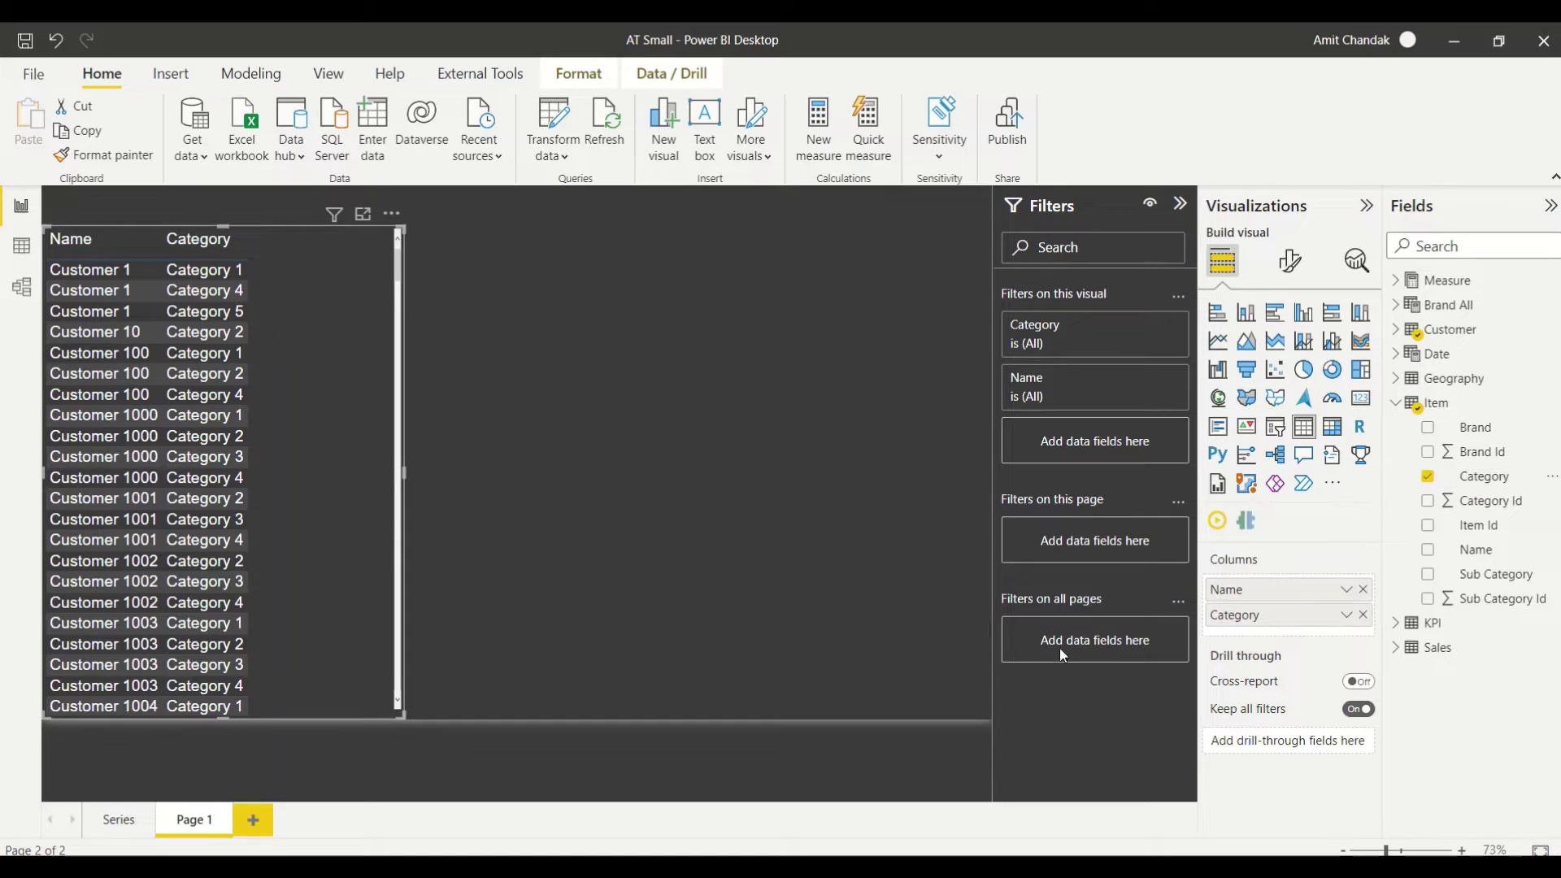
Add the Base > Net measure to the table and widen the visual.
left_click(1399, 281)
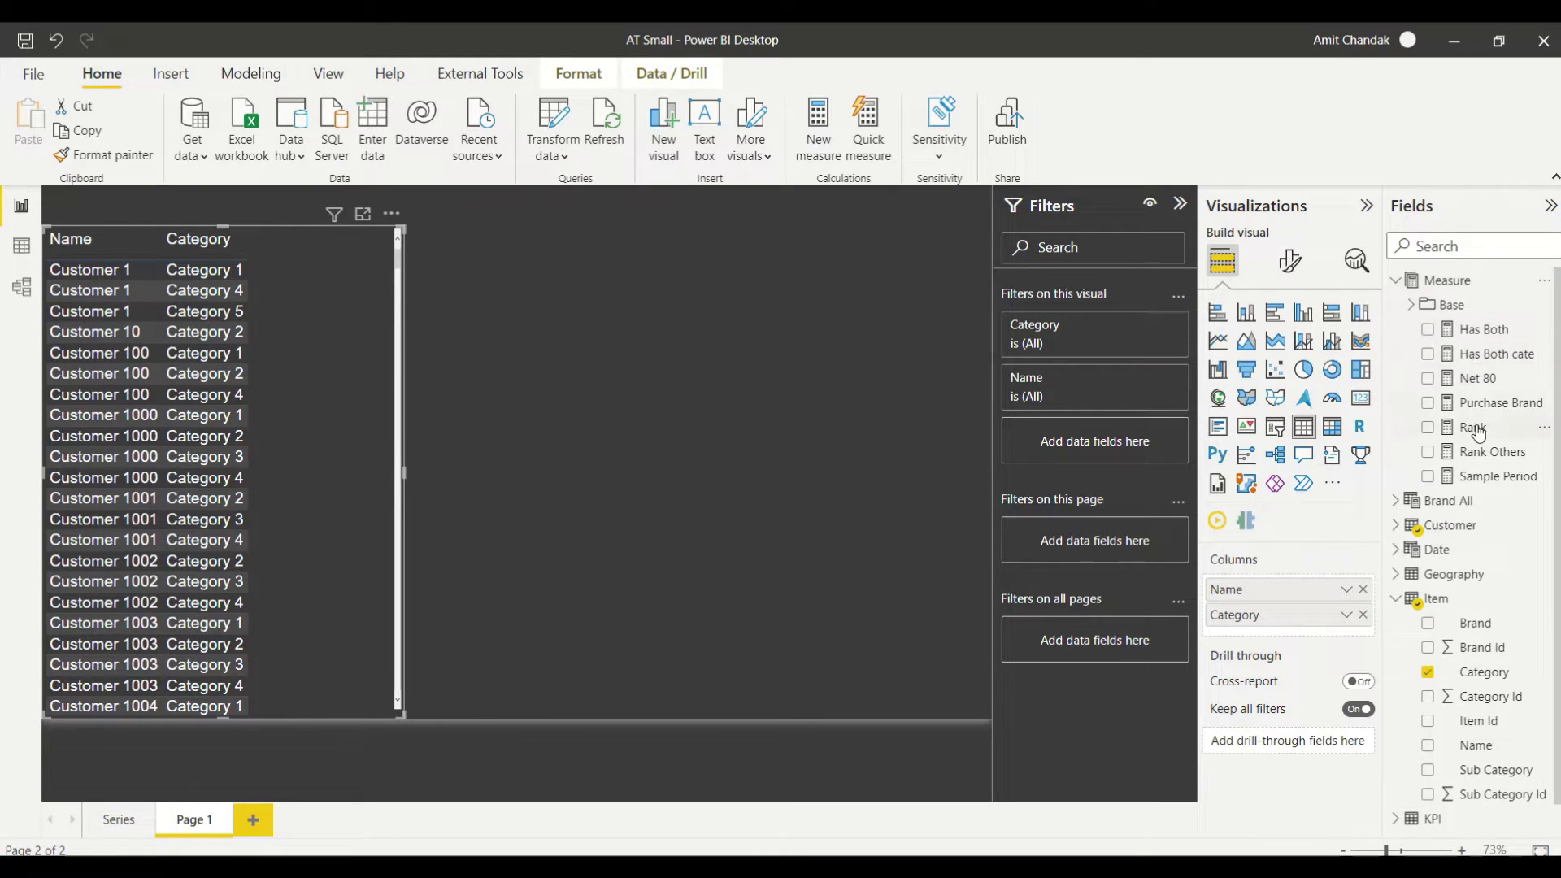
left_click(1411, 304)
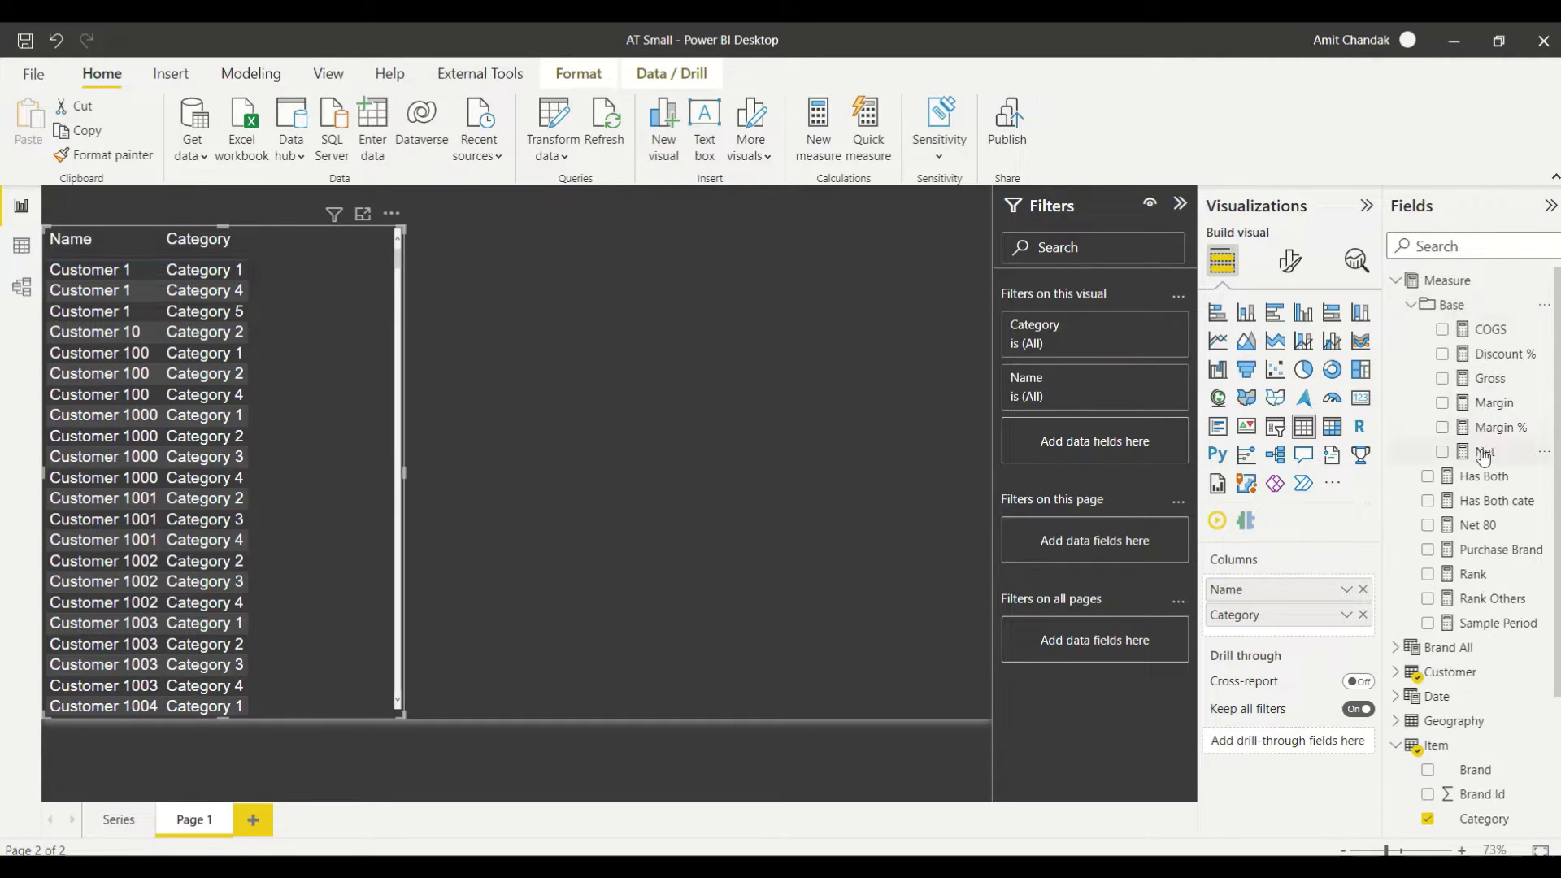
left_click_drag(1485, 453, 314, 436)
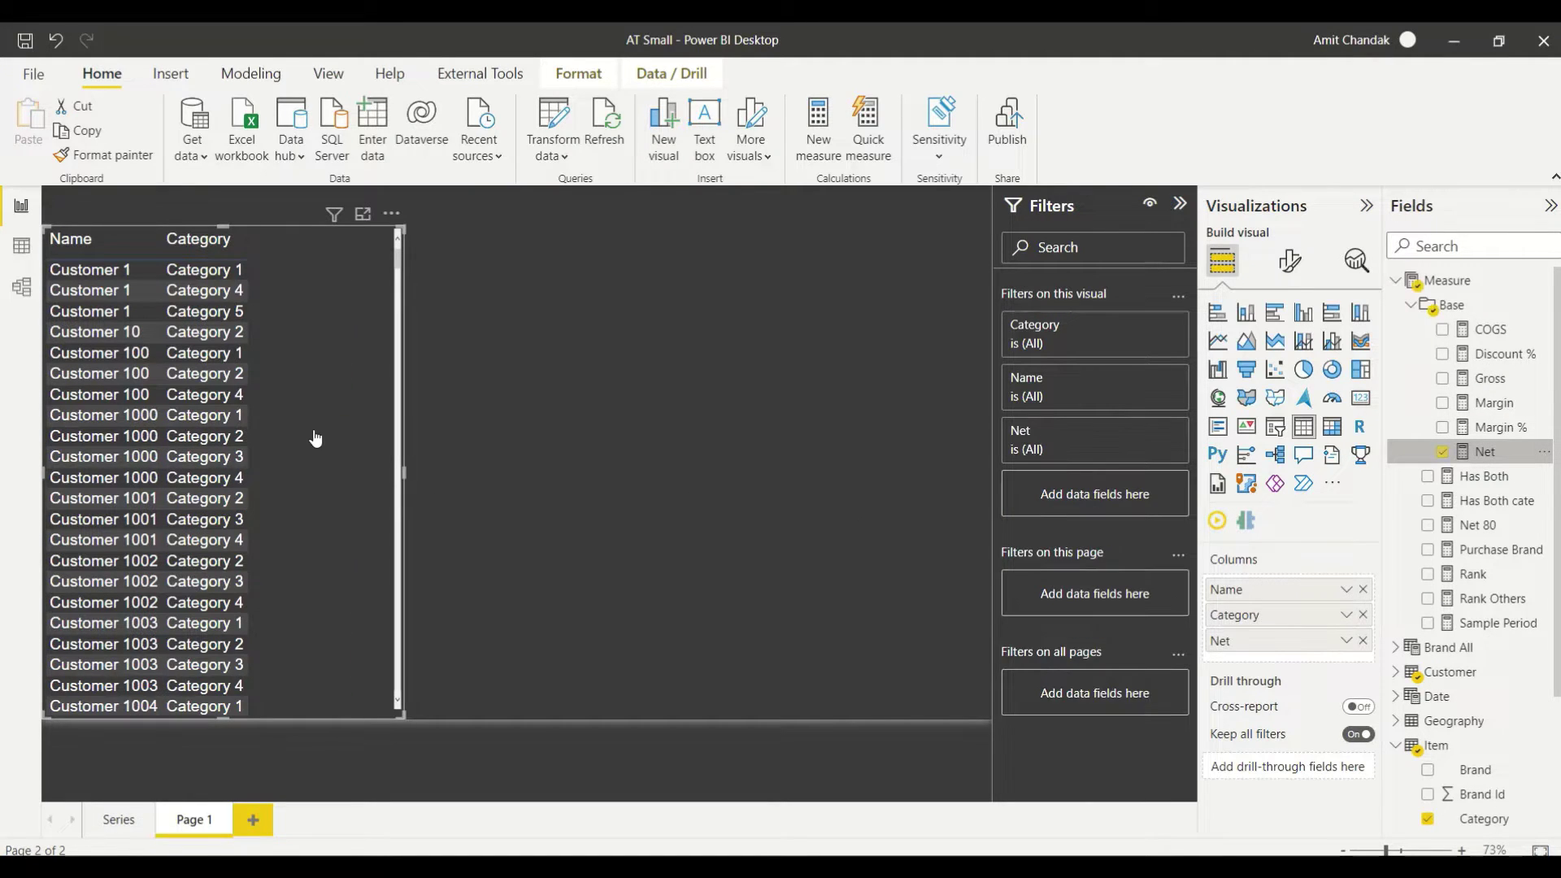
left_click_drag(404, 473, 638, 485)
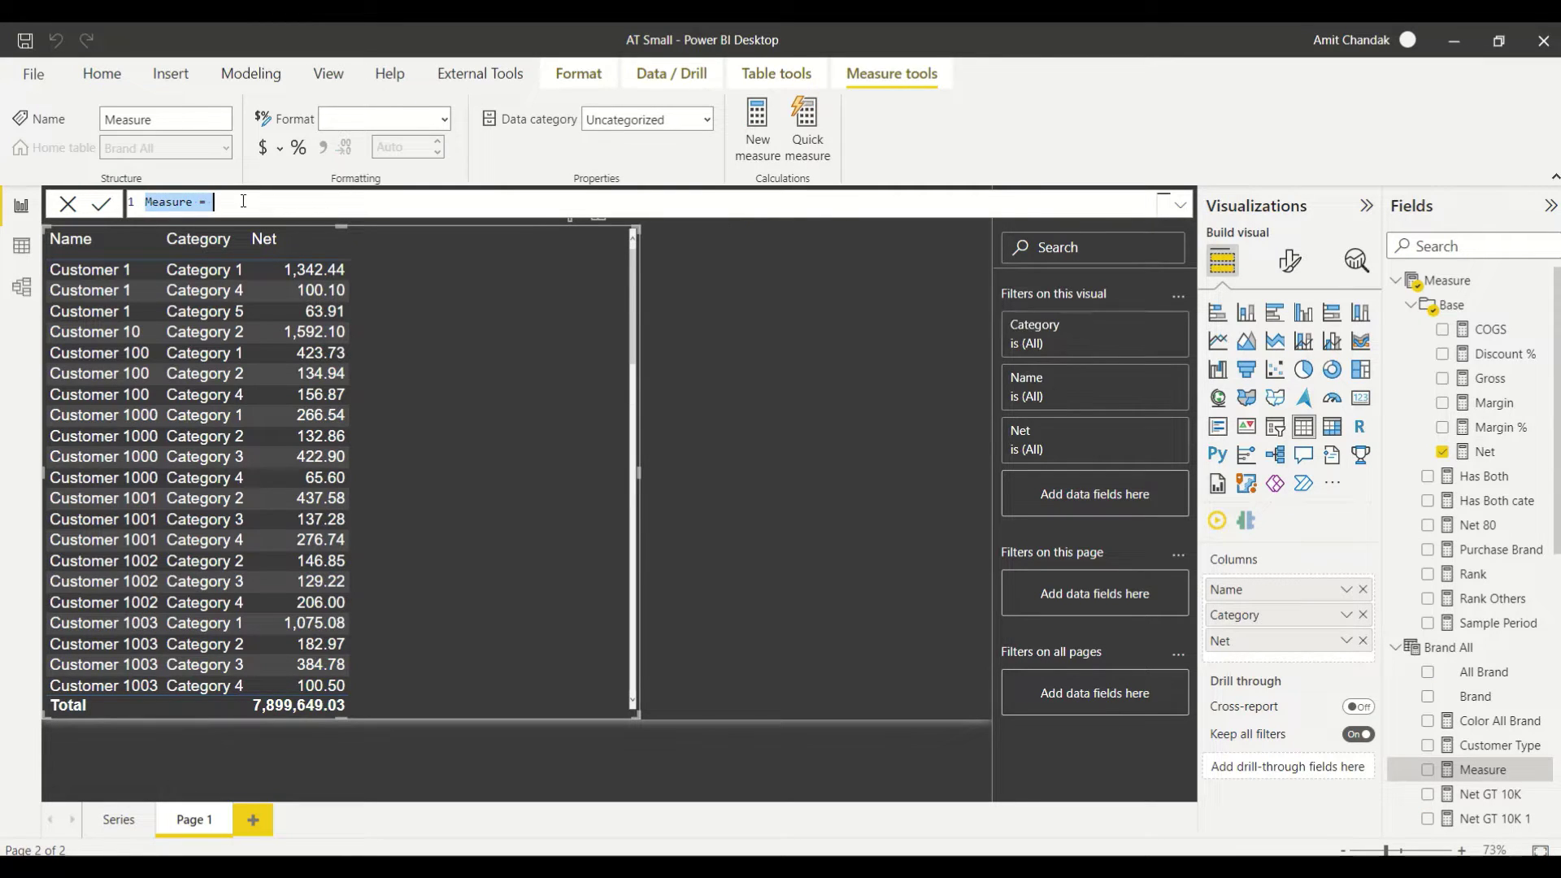
Define the new measure as Not Sold = if(ISBLANK([Net]),1,BLANK()).
double_click(156, 203)
type("Not Sold")
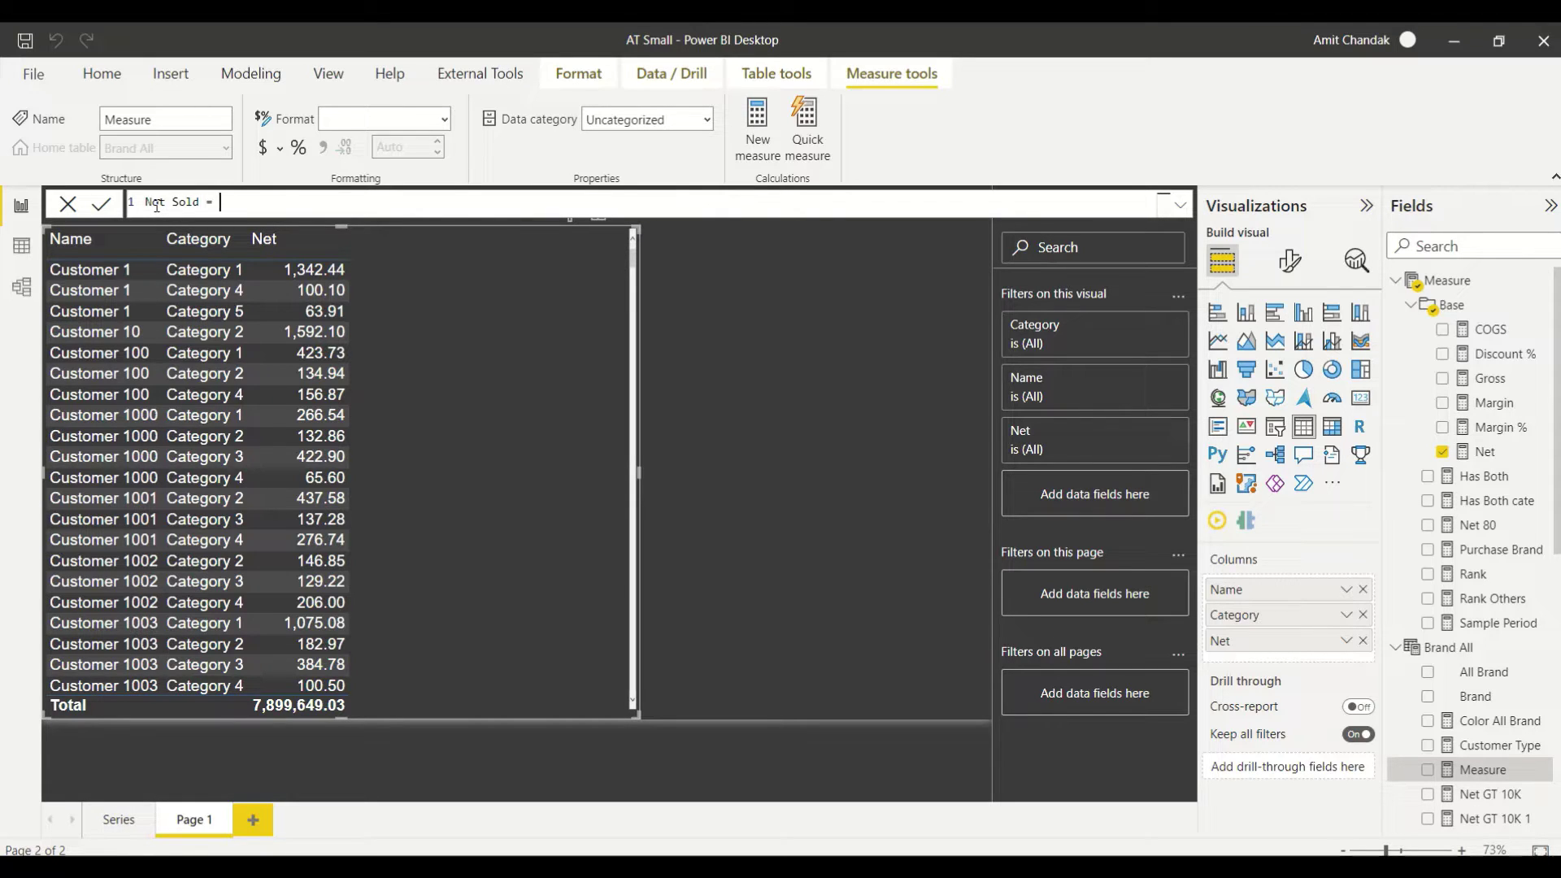
type("if(")
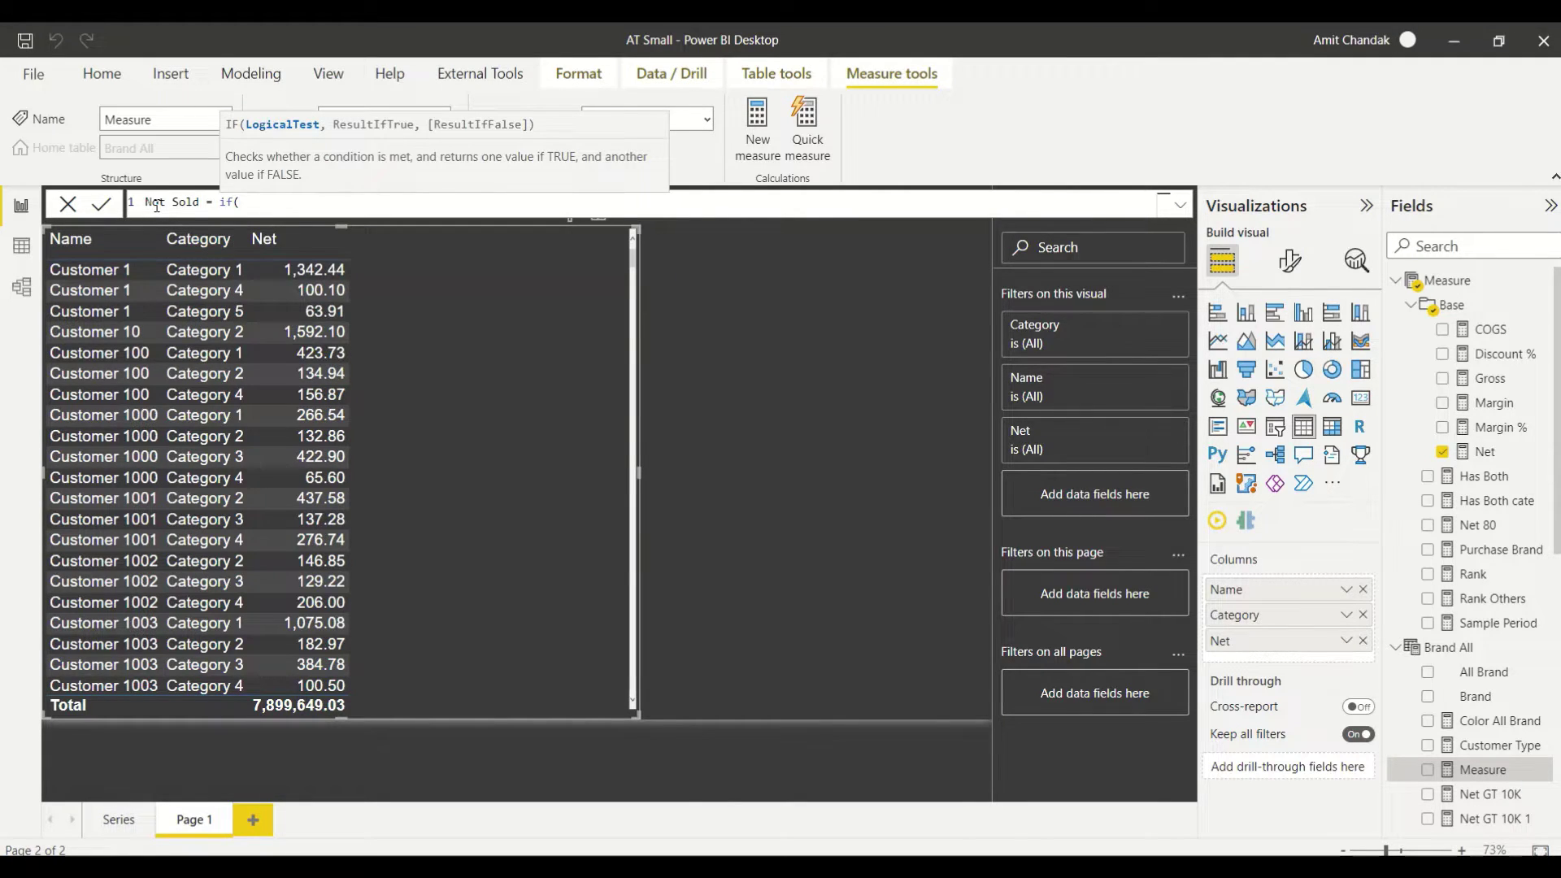
type("isbl")
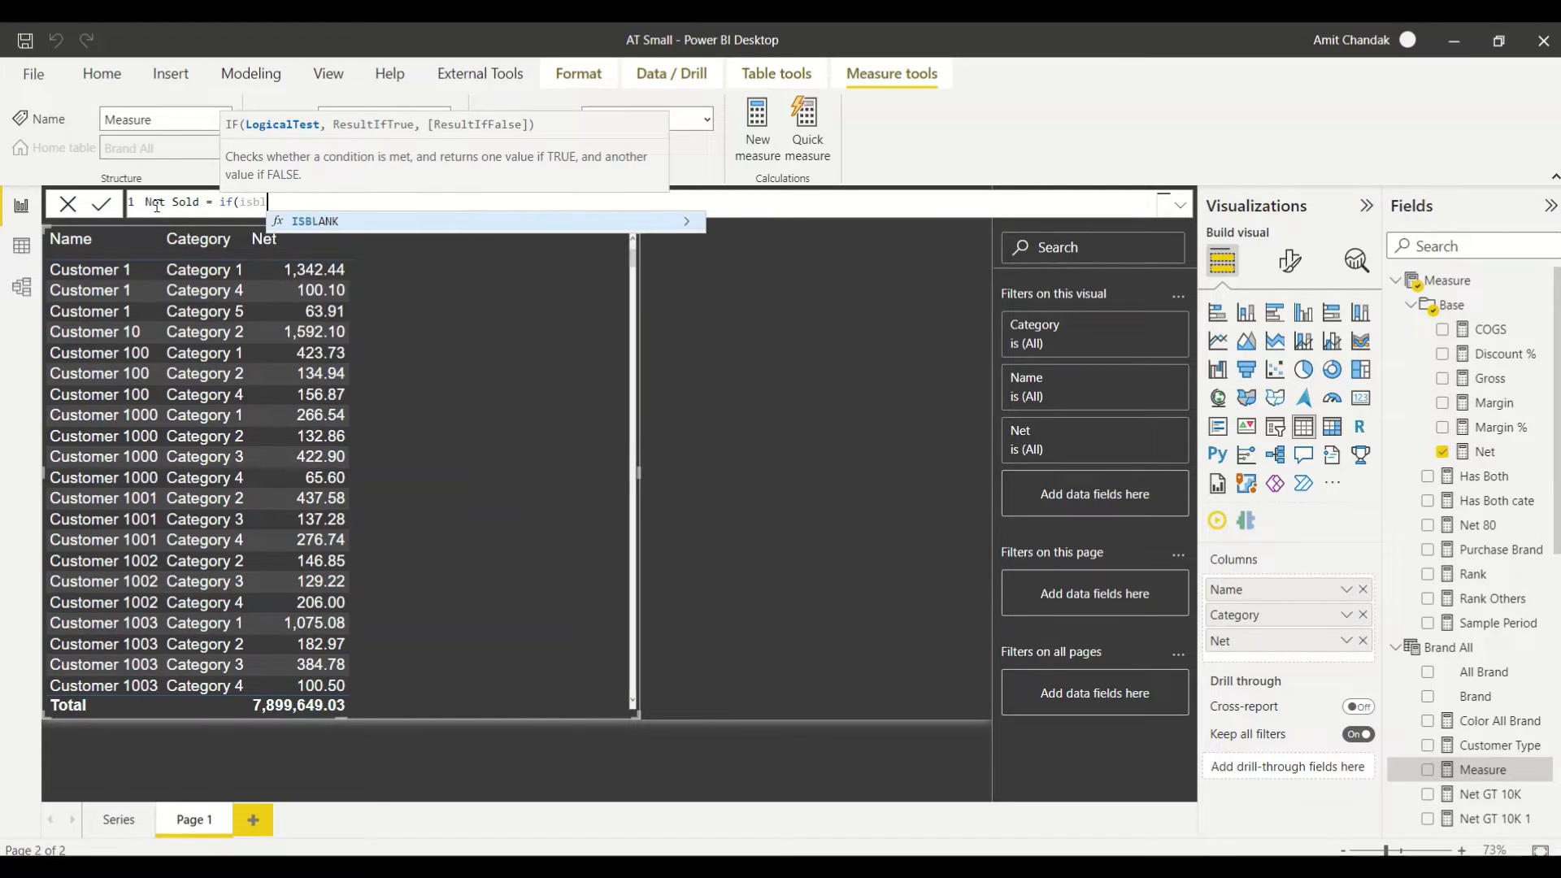
key("Tab")
type("[Net]")
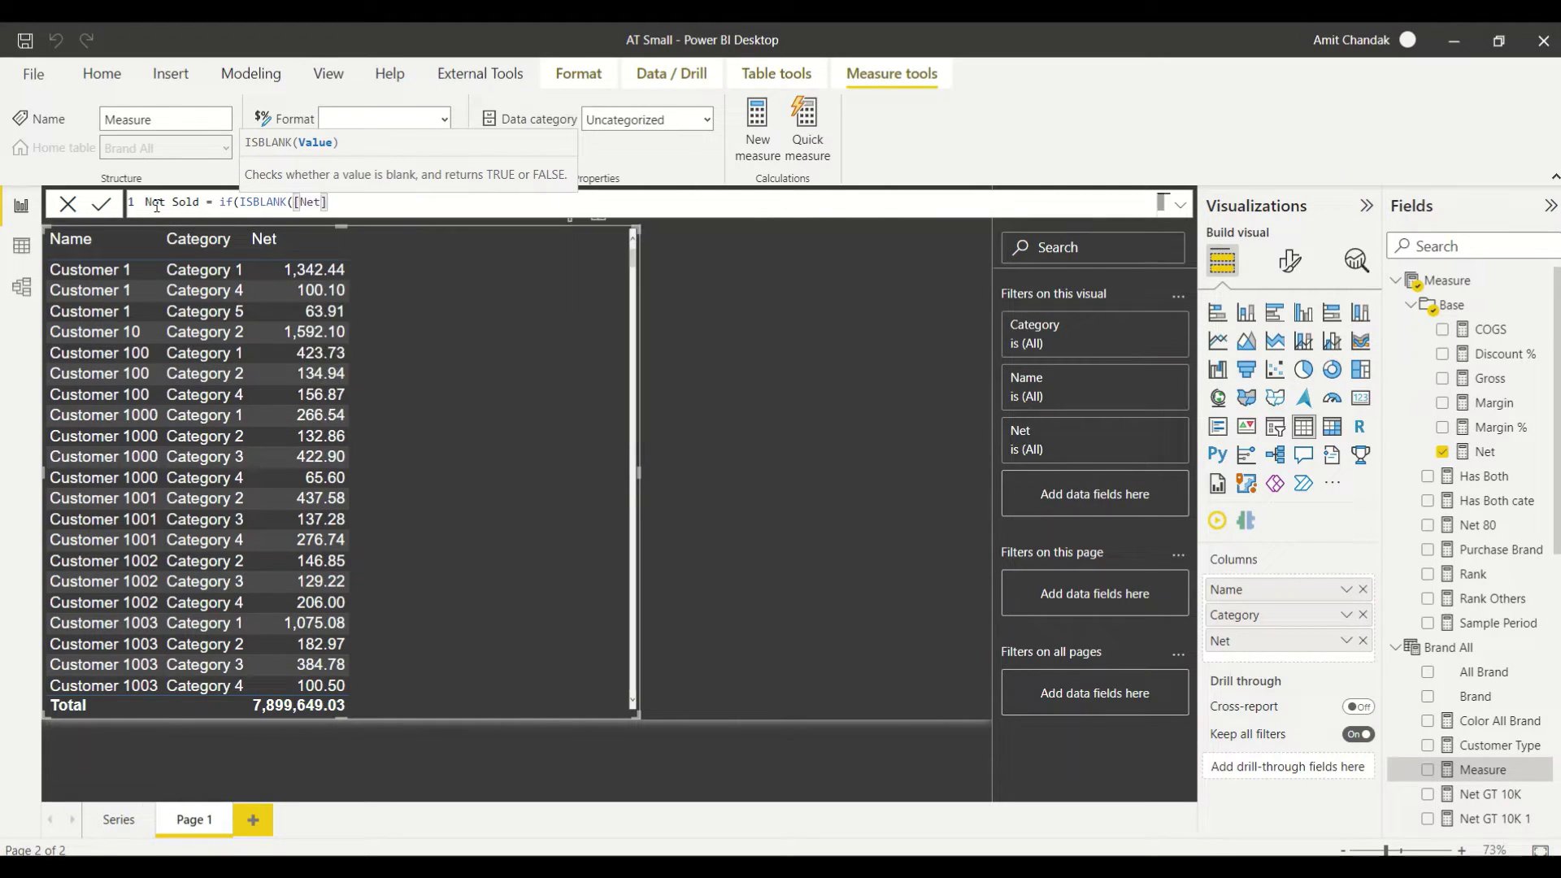
type(",")
key("BackSpace")
type("),1,")
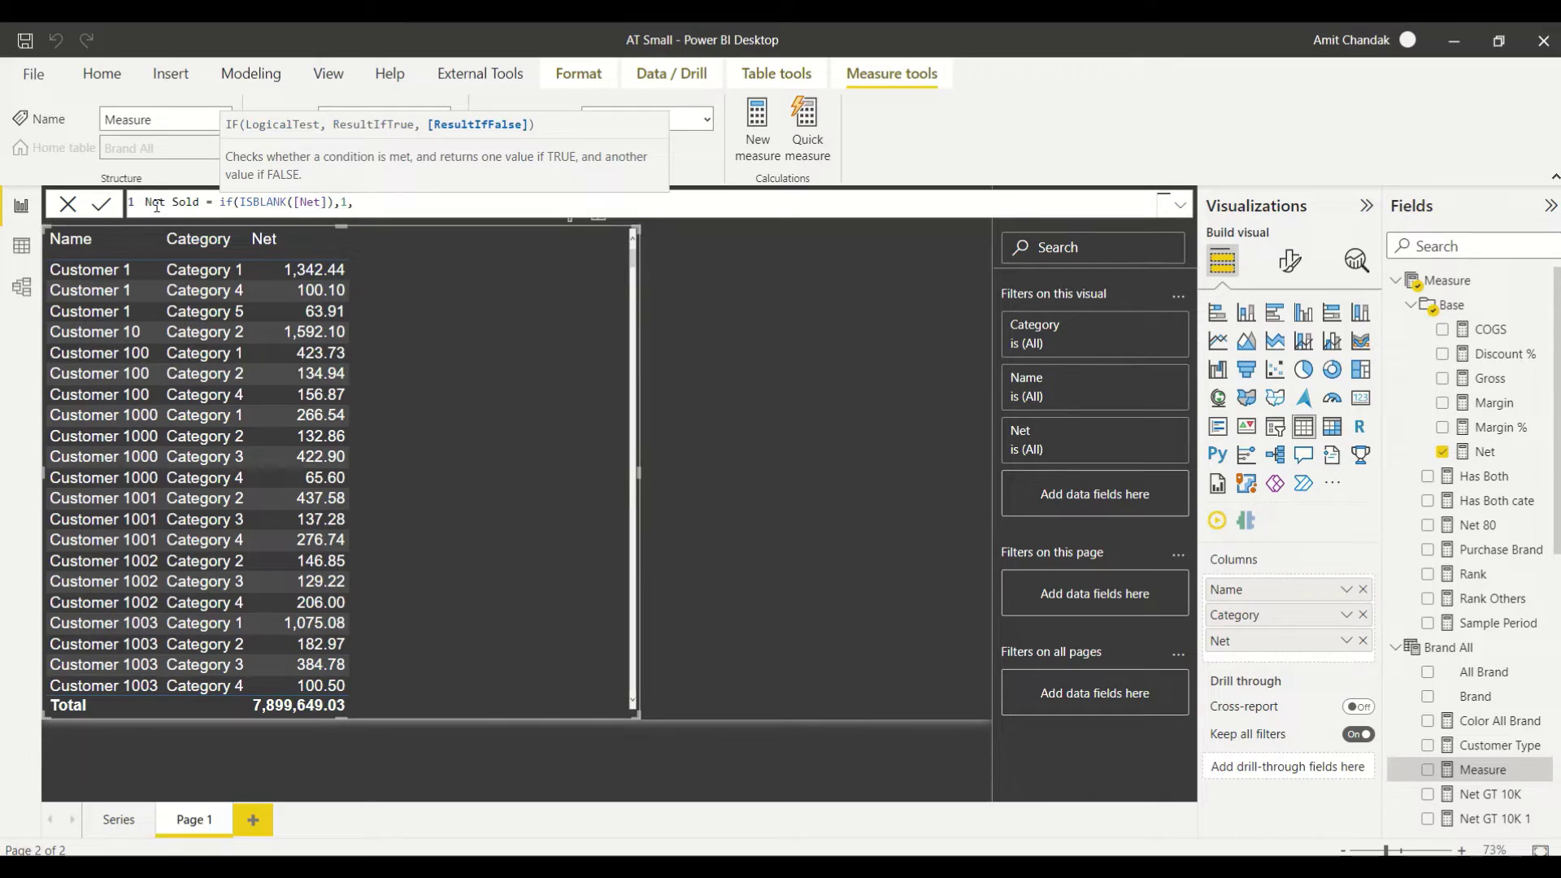
type("BLANK())")
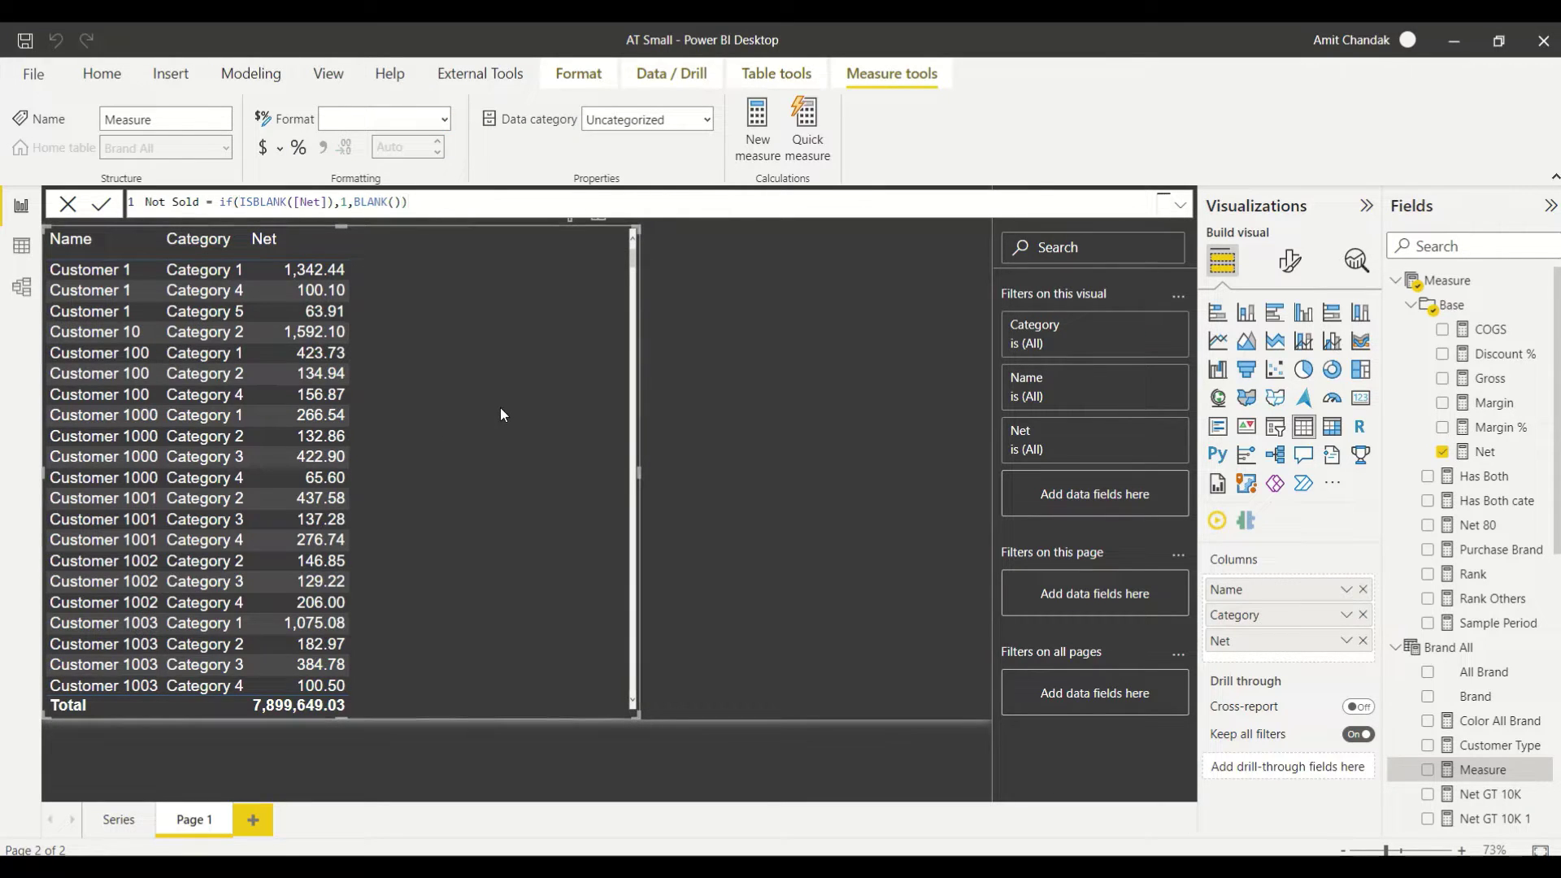
key("Return")
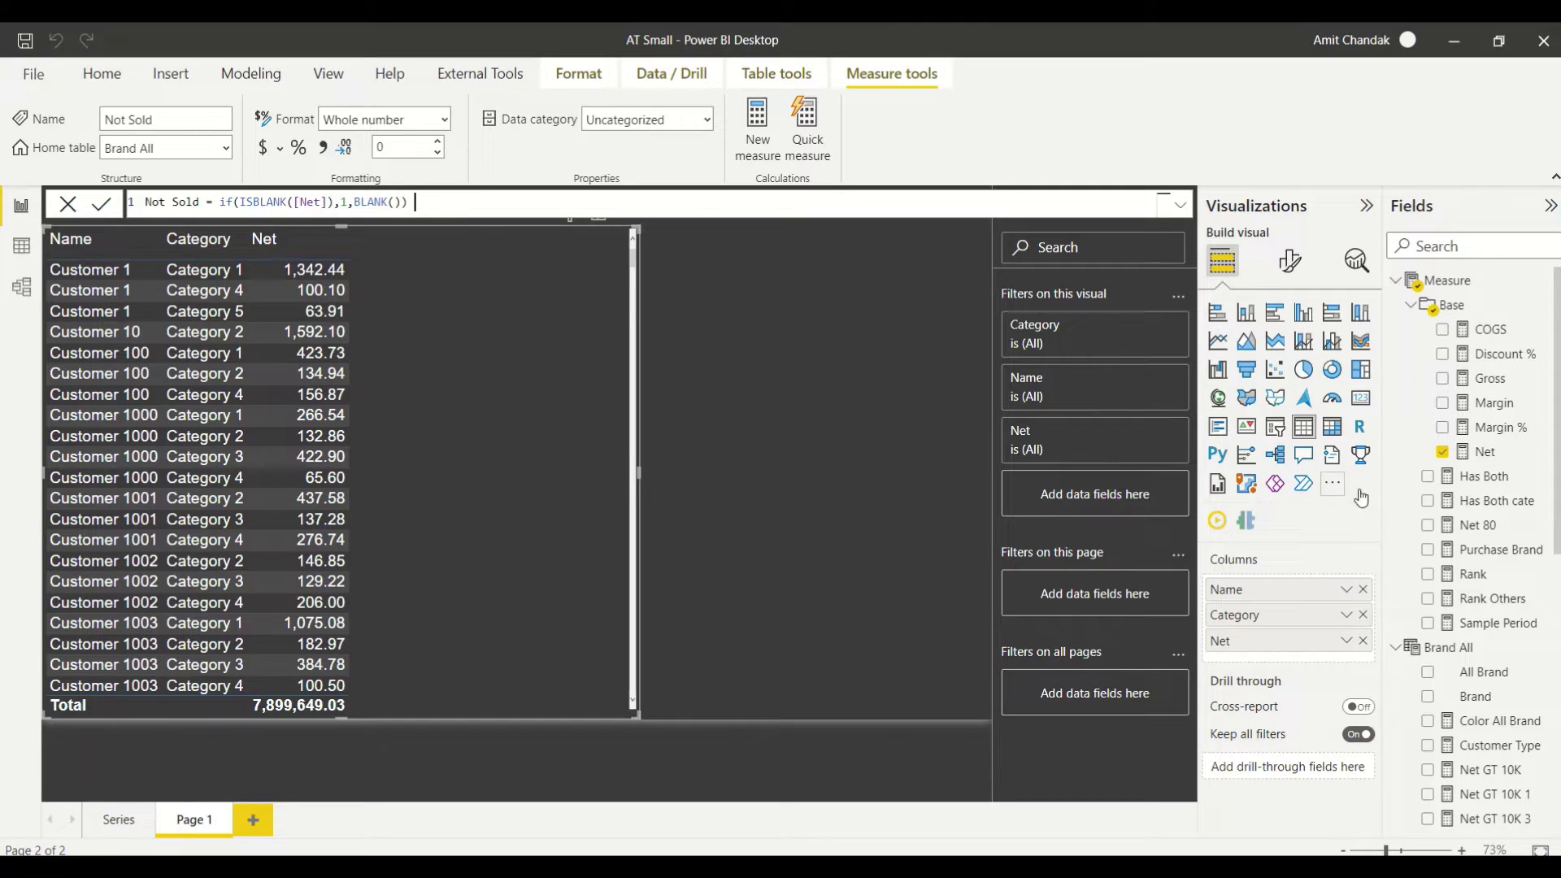
scroll(1514, 589, "down", 3)
scroll(1514, 589, "down", 4)
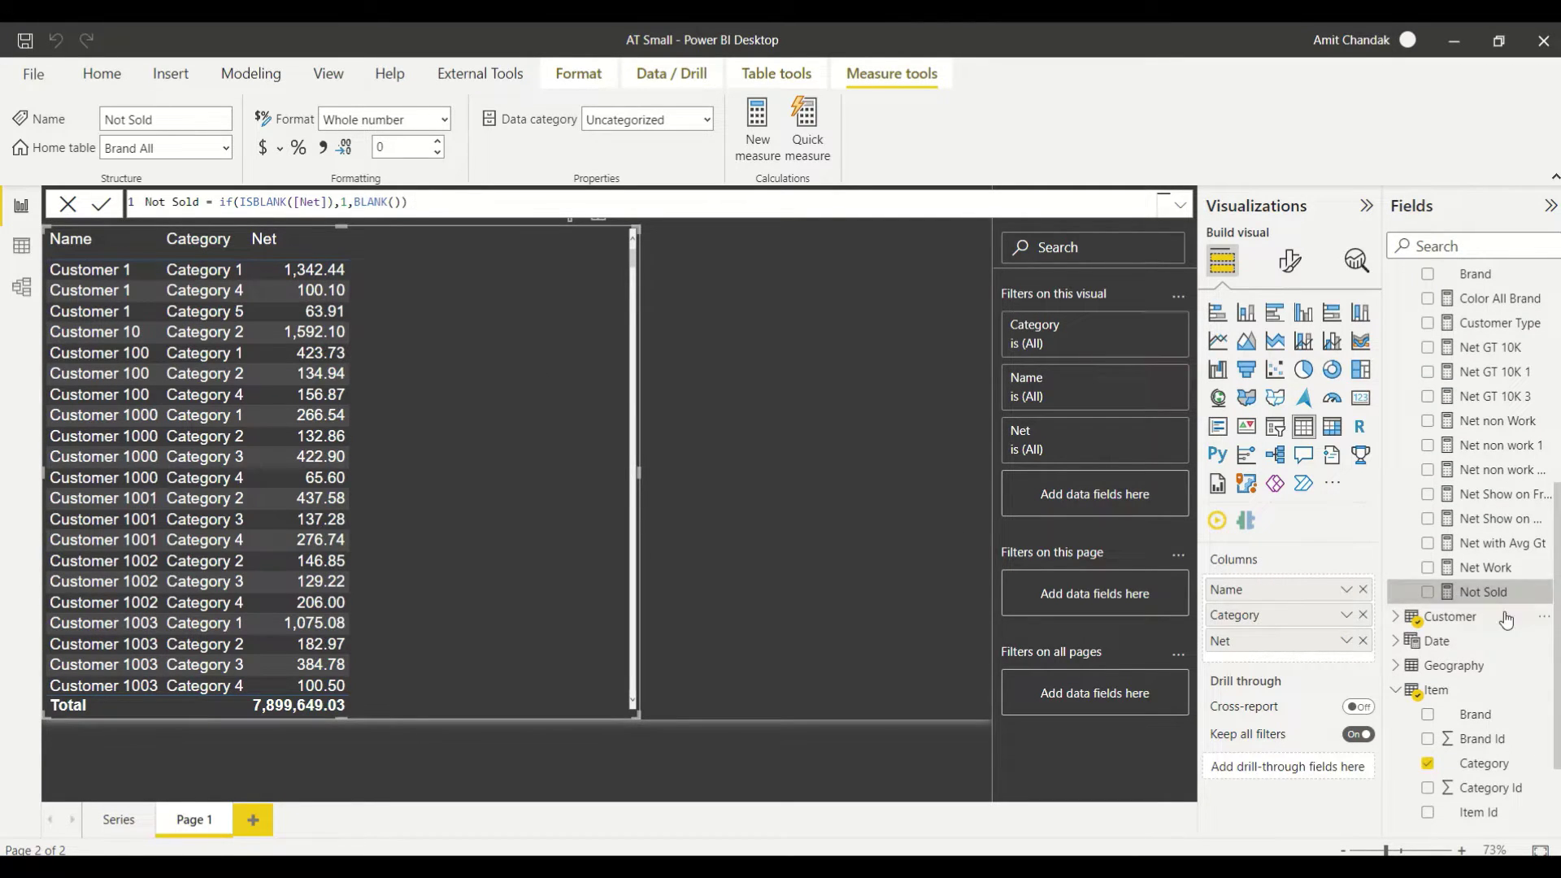
Add Not Sold to the customer table, narrow it, and paste a duplicate beside it.
left_click_drag(1492, 600, 463, 379)
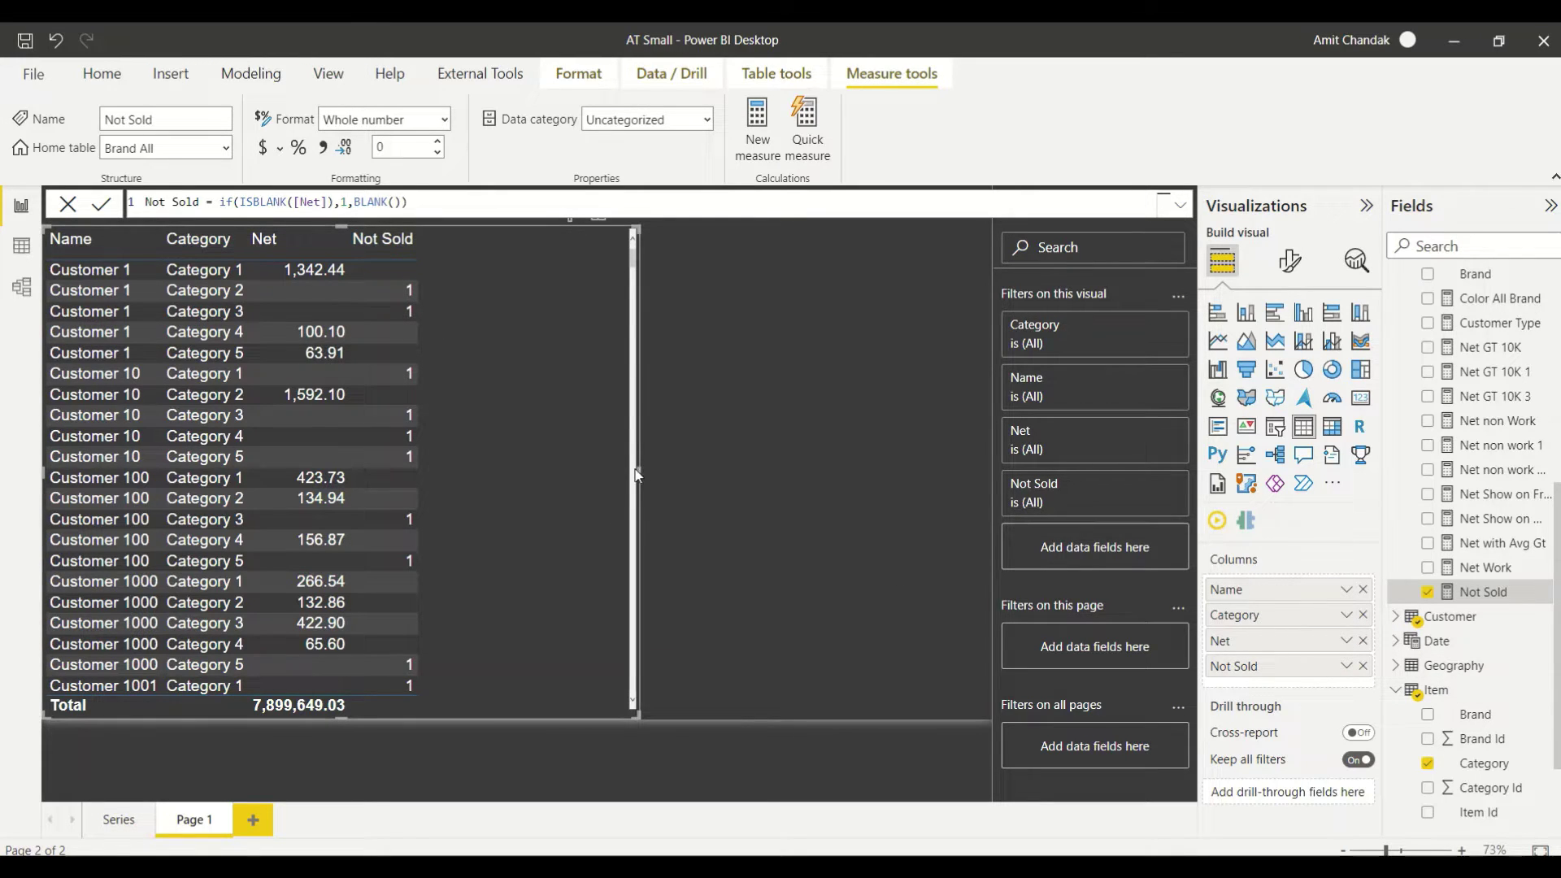
left_click_drag(637, 475, 506, 485)
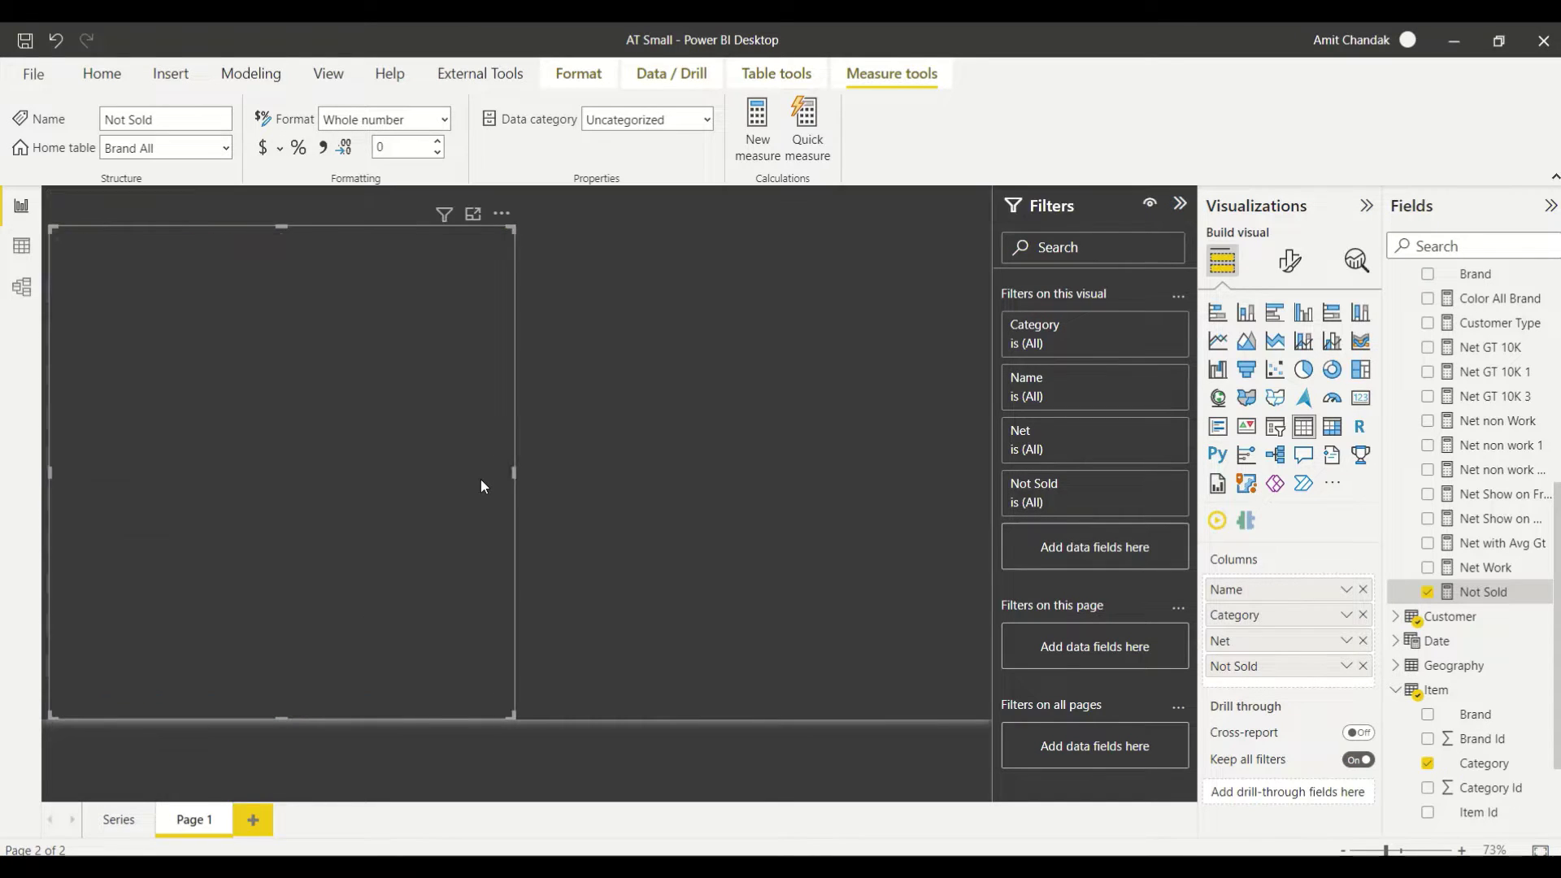
key("ctrl+c")
key("ctrl+v")
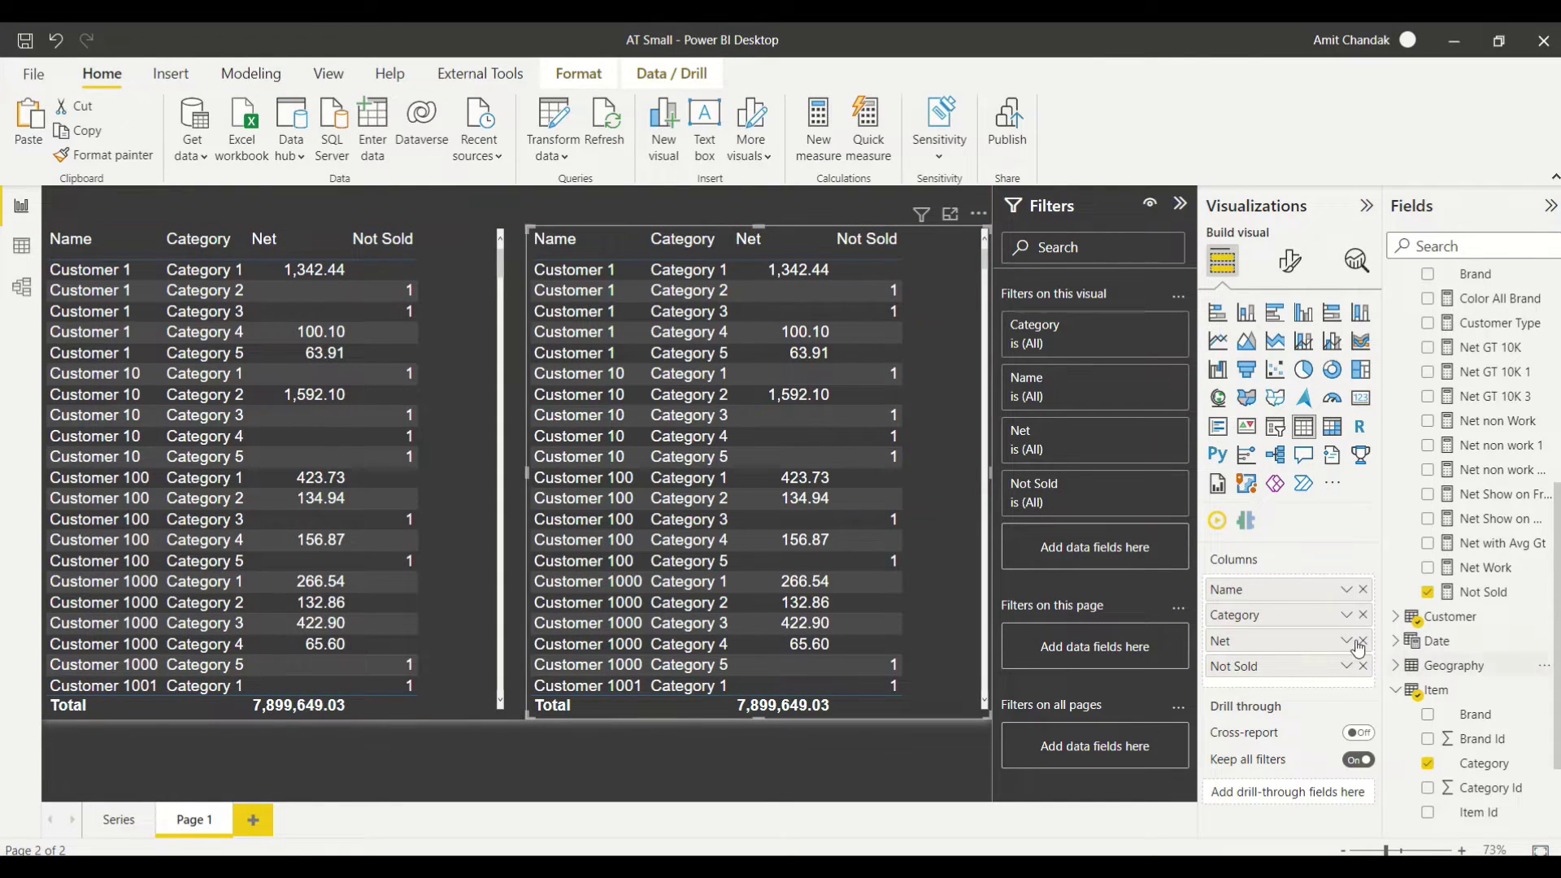
Remove Net from the copied table and Not Sold from the original table.
left_click(1363, 642)
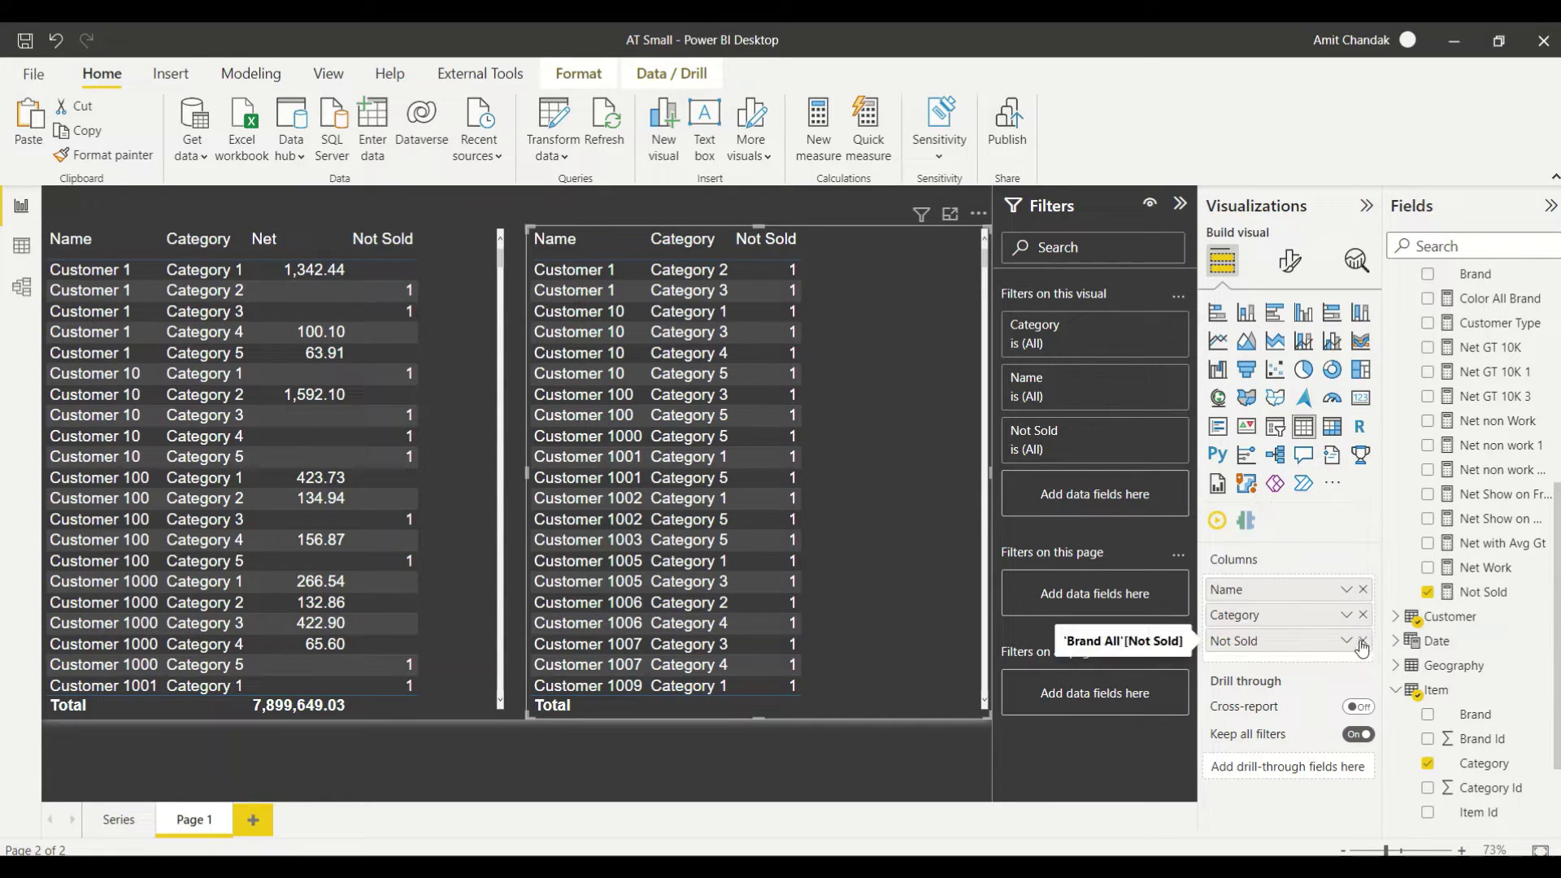
left_click(325, 488)
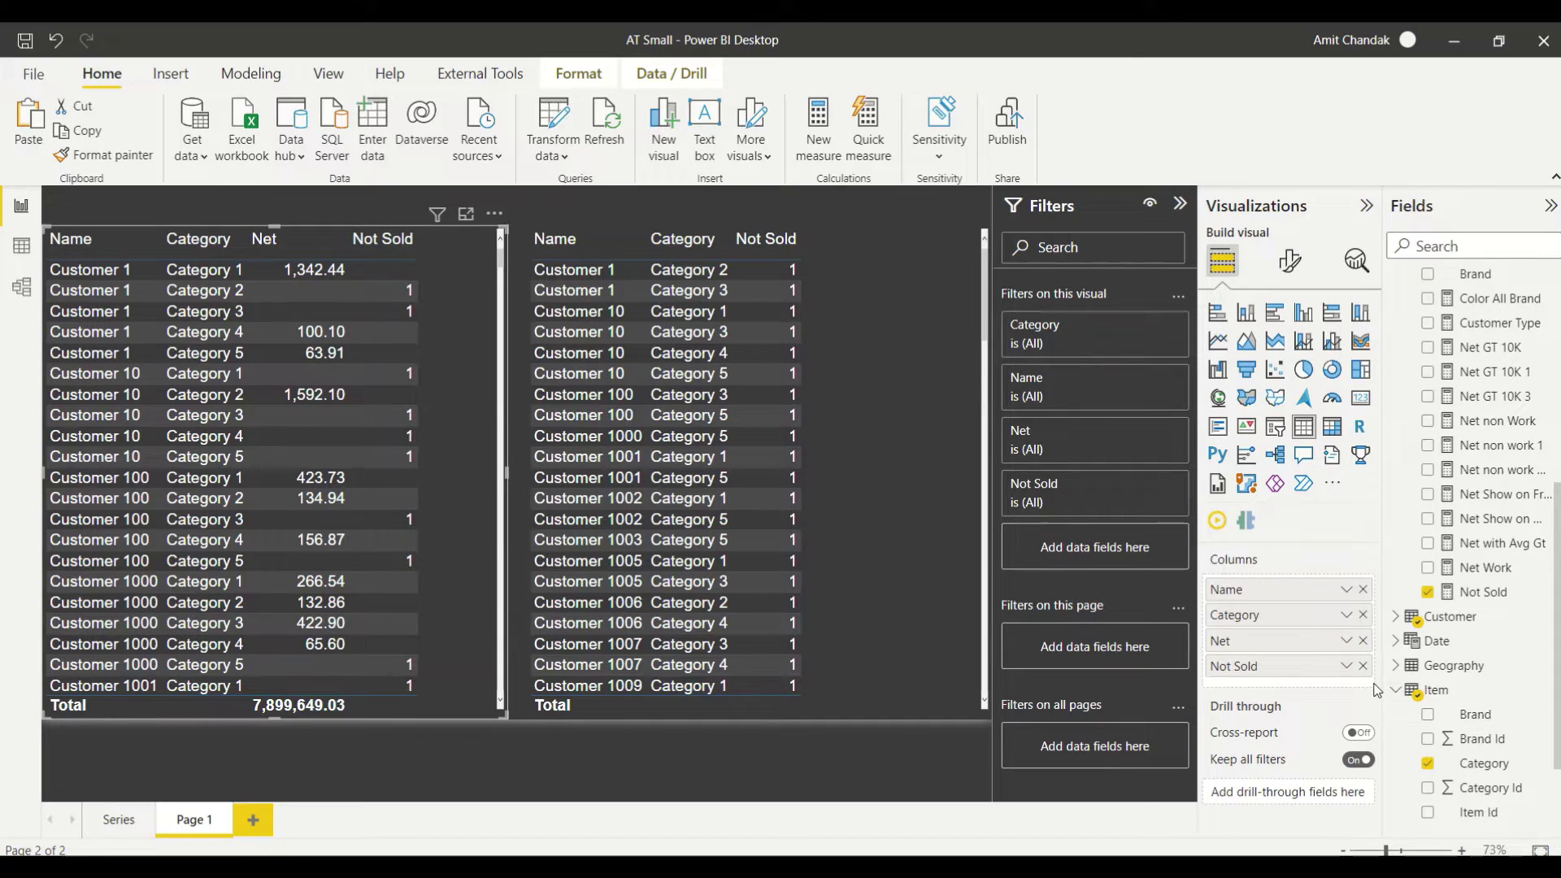
left_click_drag(1301, 667, 4, 401)
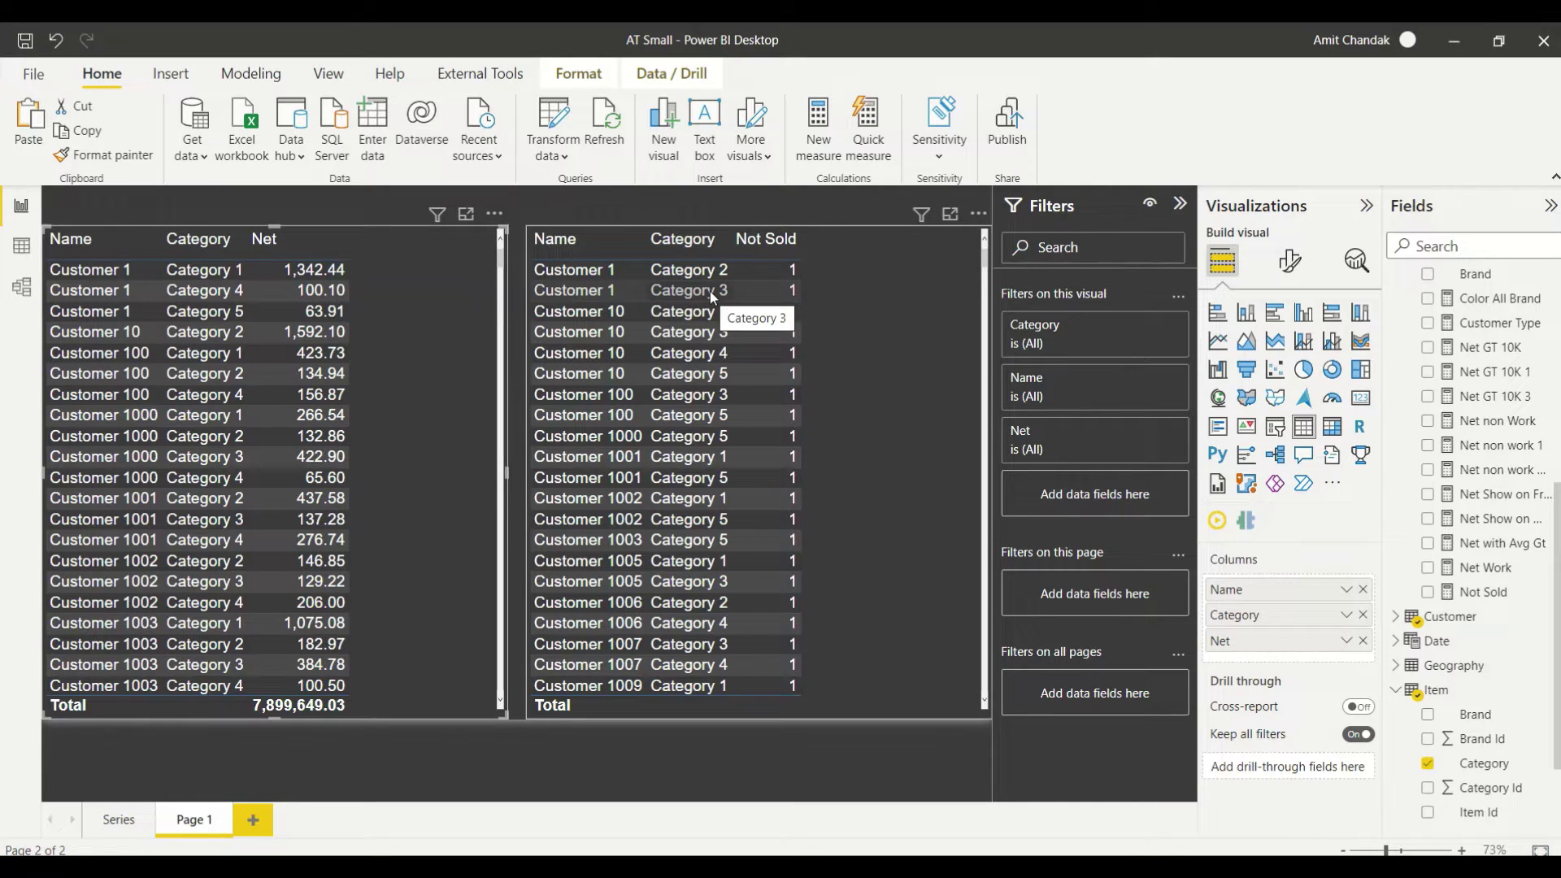
Duplicate Page 1, then replace Category with item Name in the new page's Not Sold table.
right_click(203, 823)
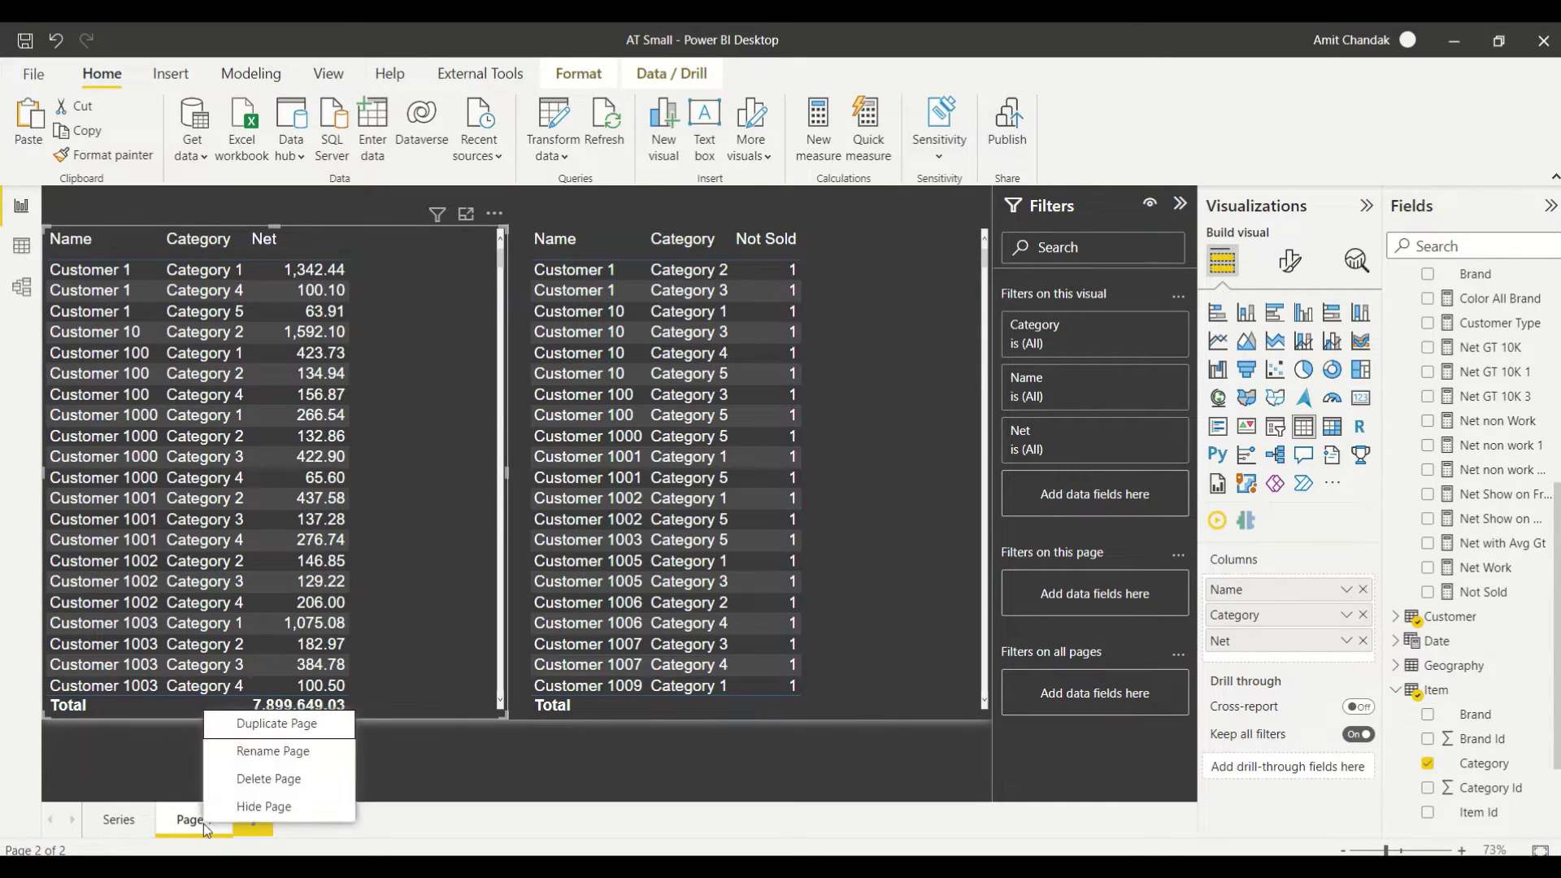
left_click(265, 720)
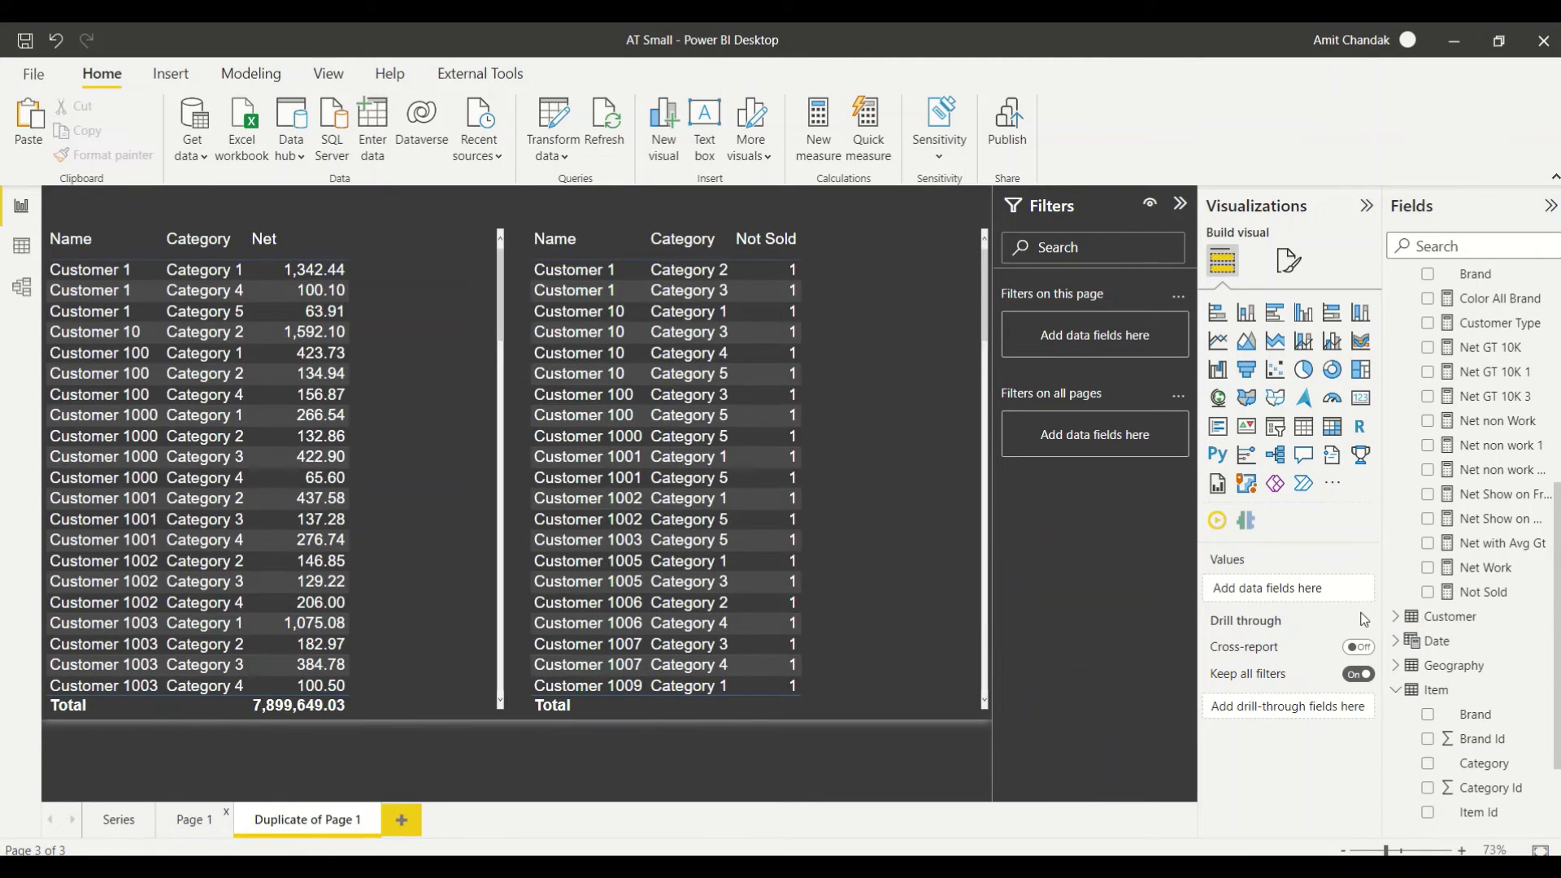
left_click(930, 398)
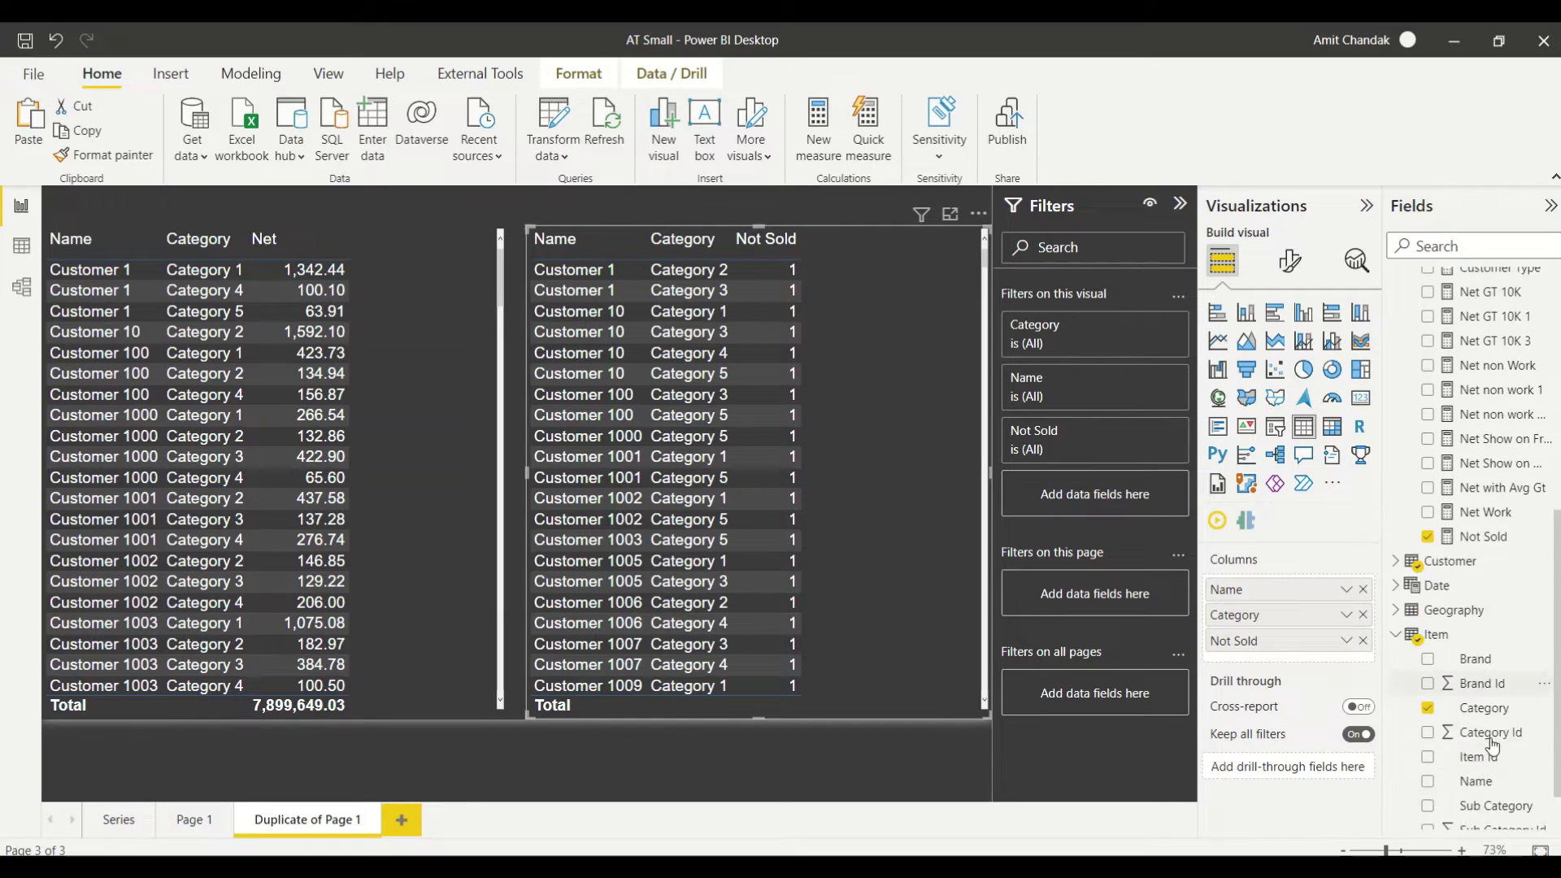
scroll(1493, 814, "down", 3)
left_click_drag(1476, 719, 1319, 614)
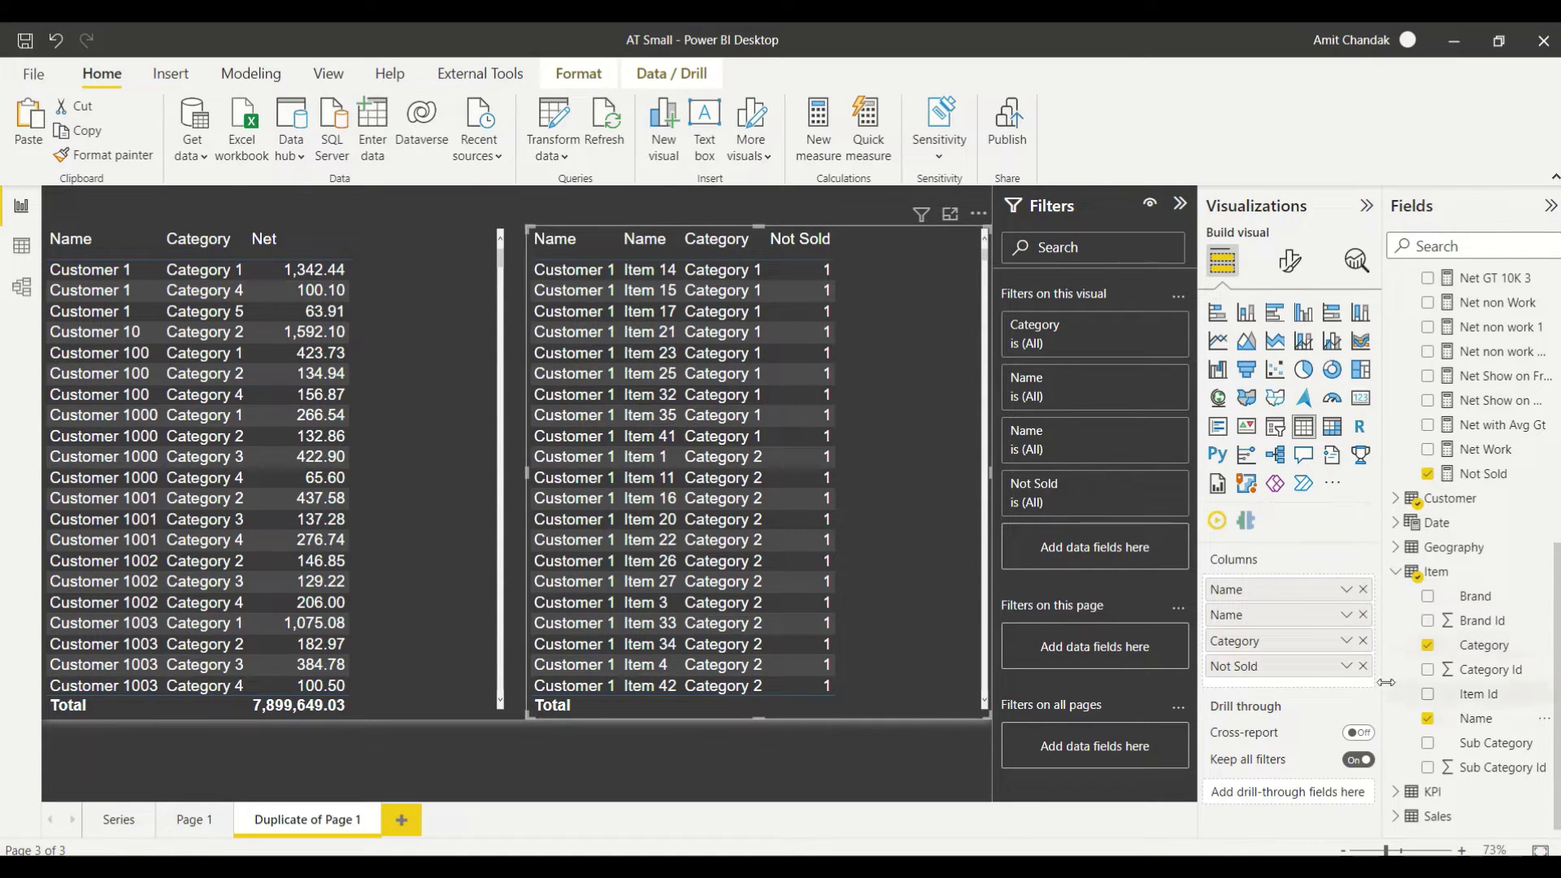
left_click(1364, 641)
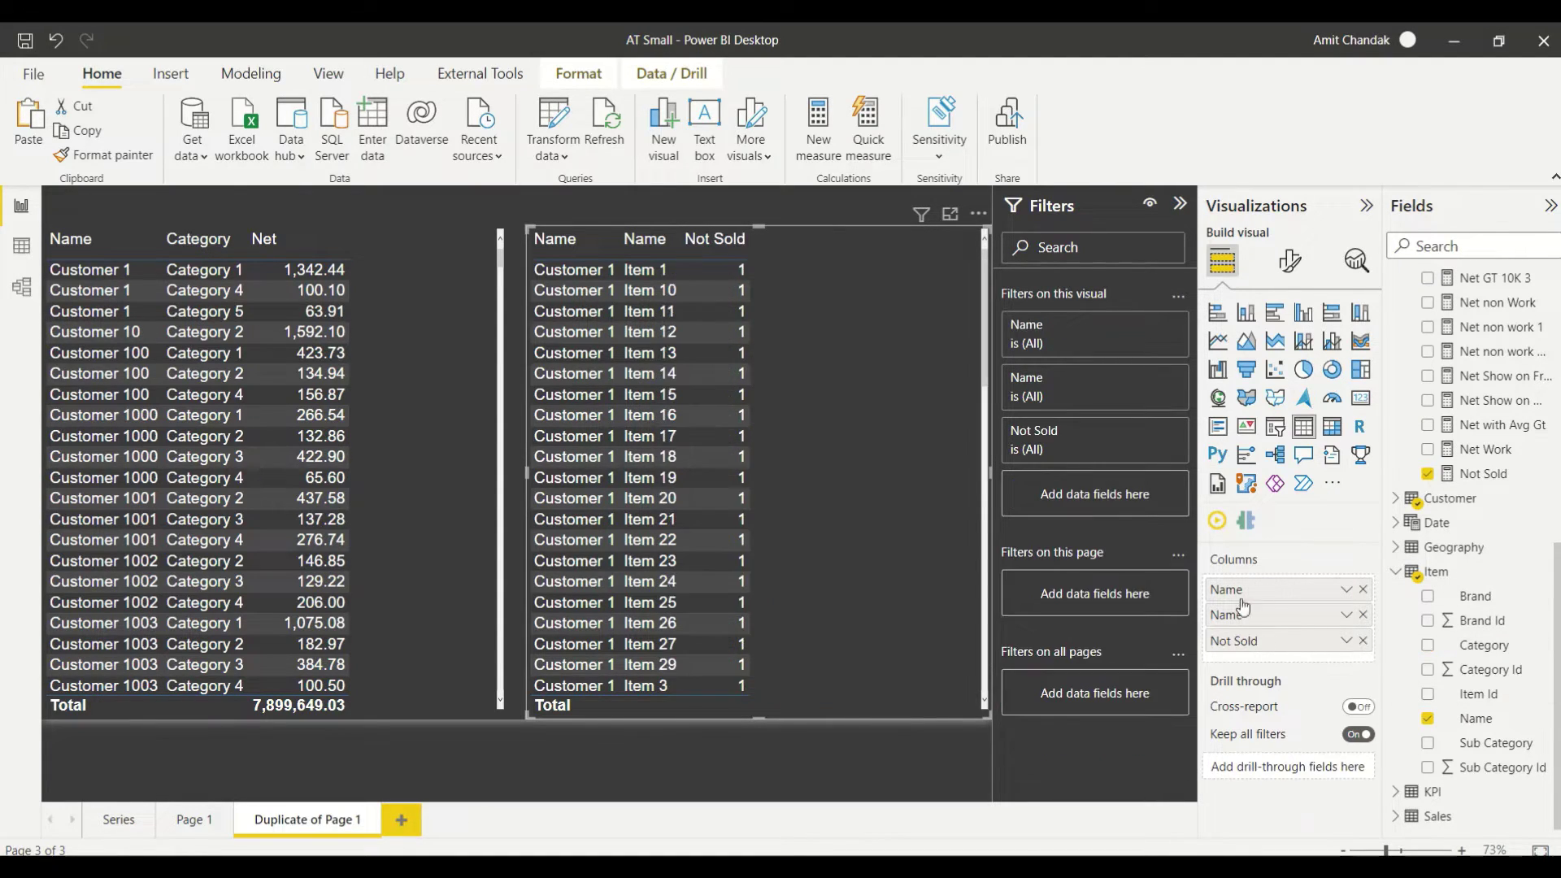
In the left table, replace Category with item Name placed before Net.
scroll(732, 421, "down", 5)
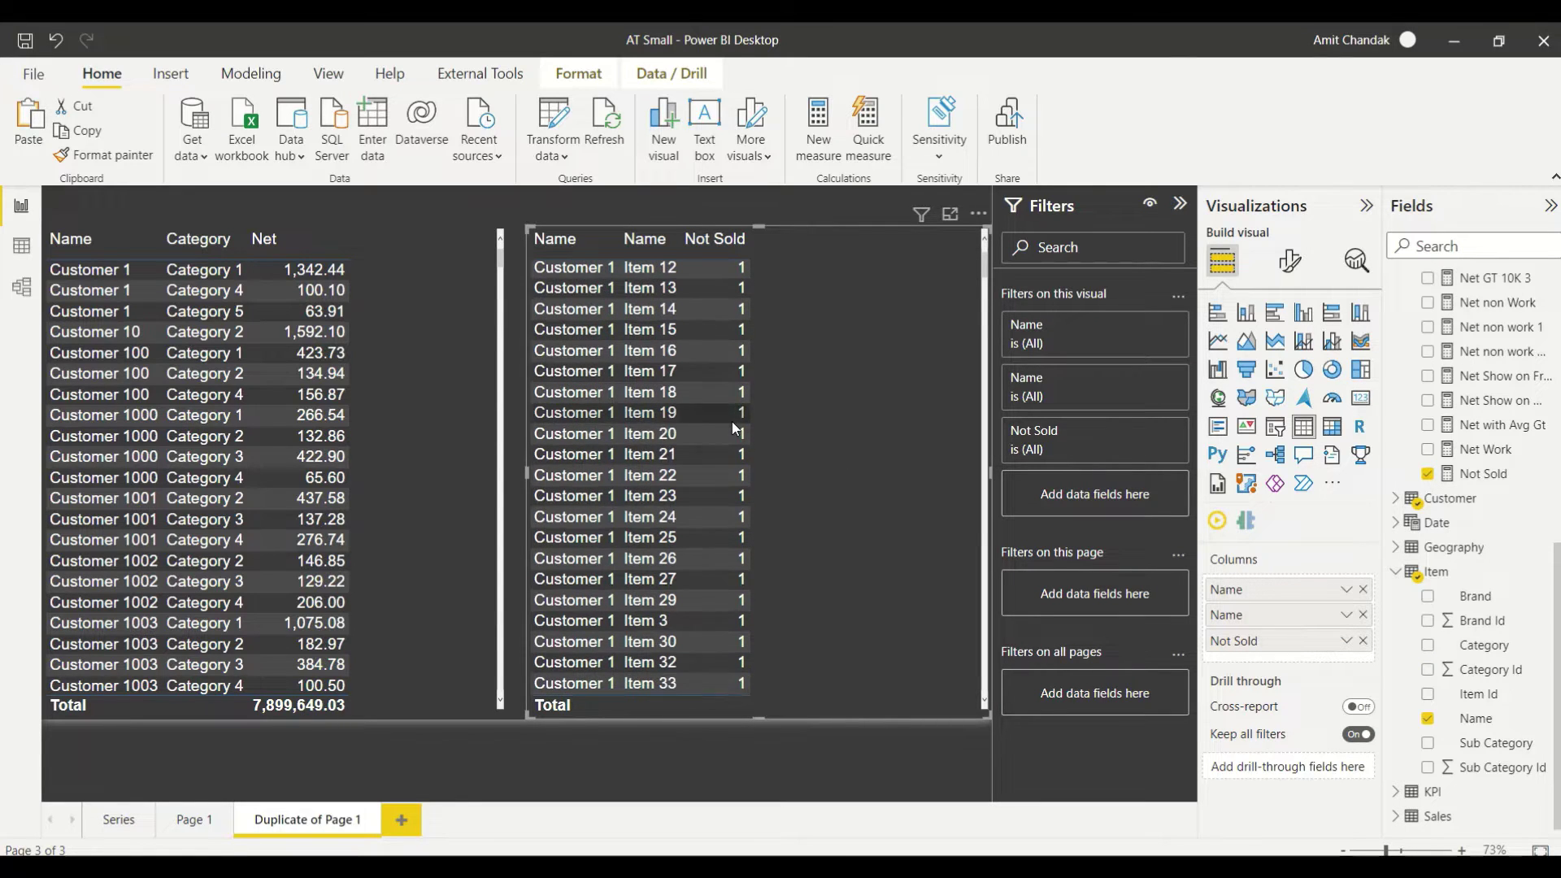
scroll(729, 421, "down", 4)
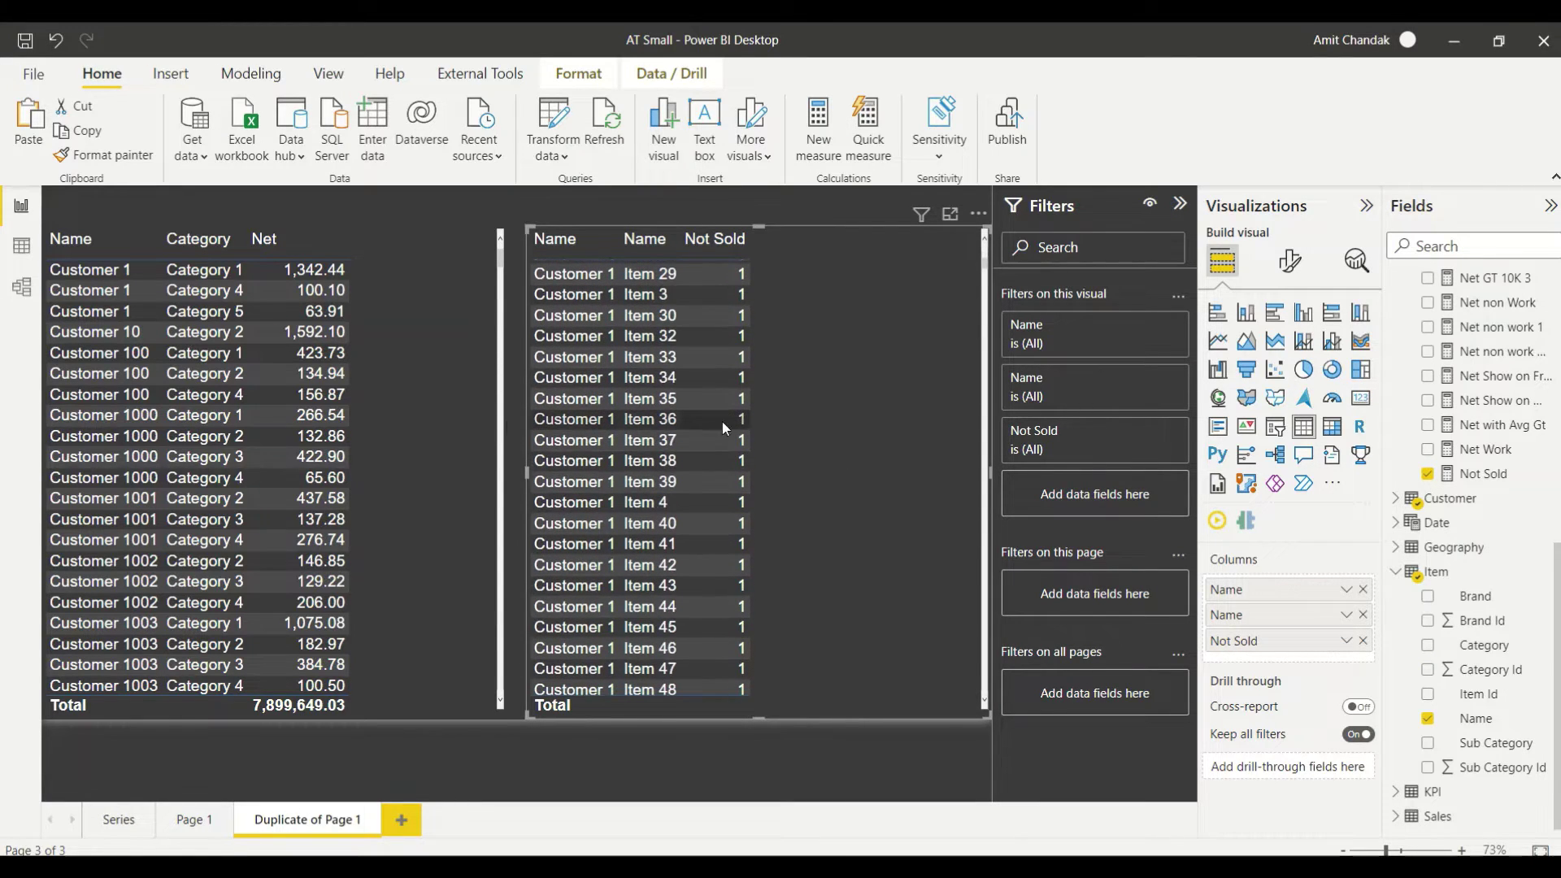
left_click(453, 386)
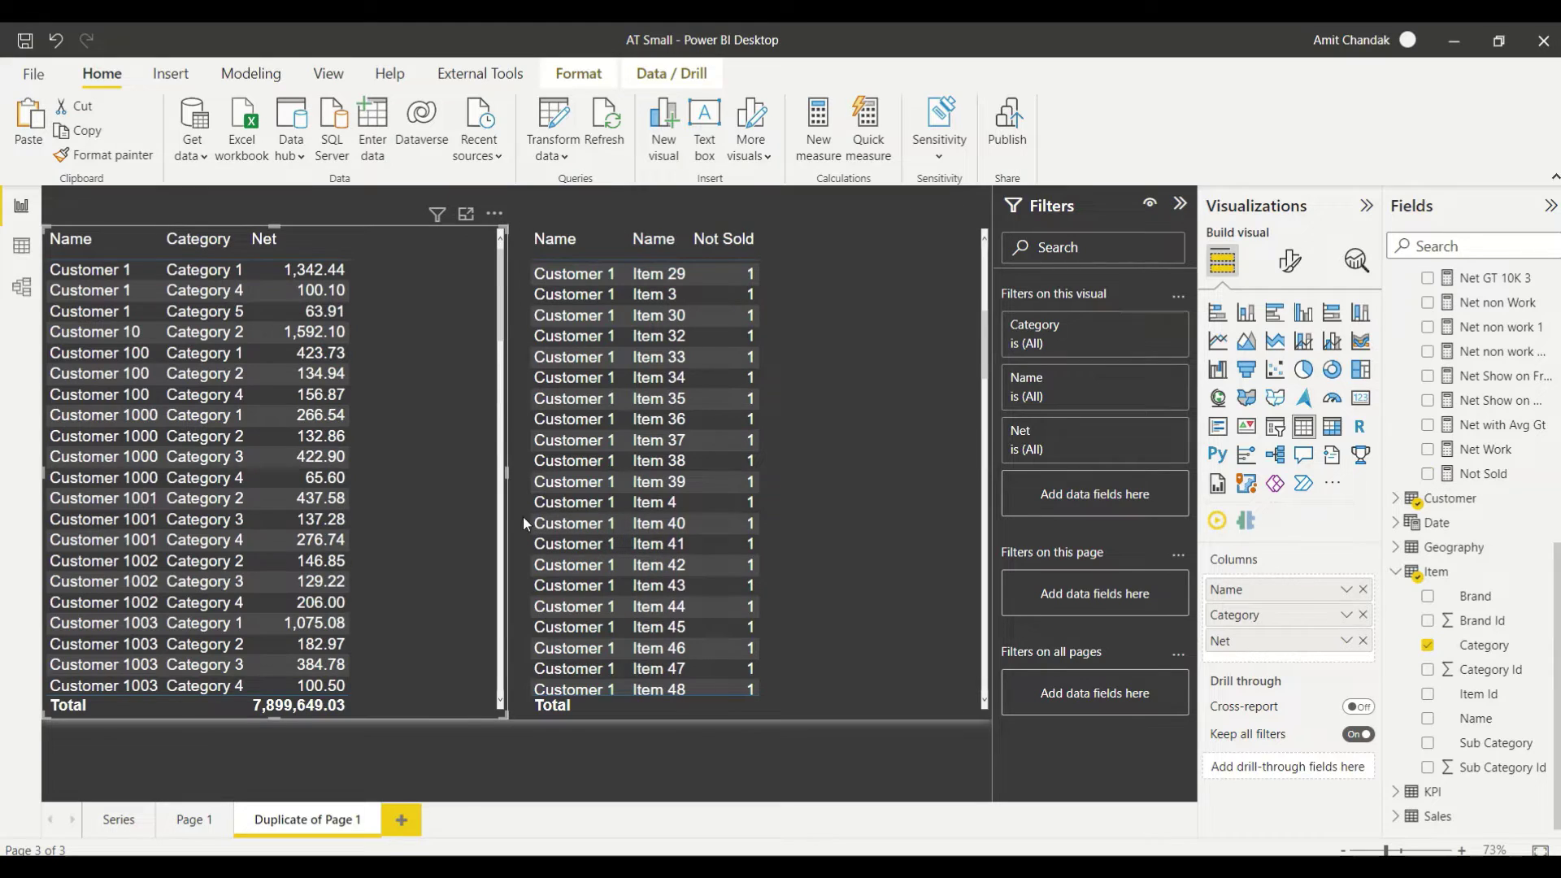
left_click(1364, 617)
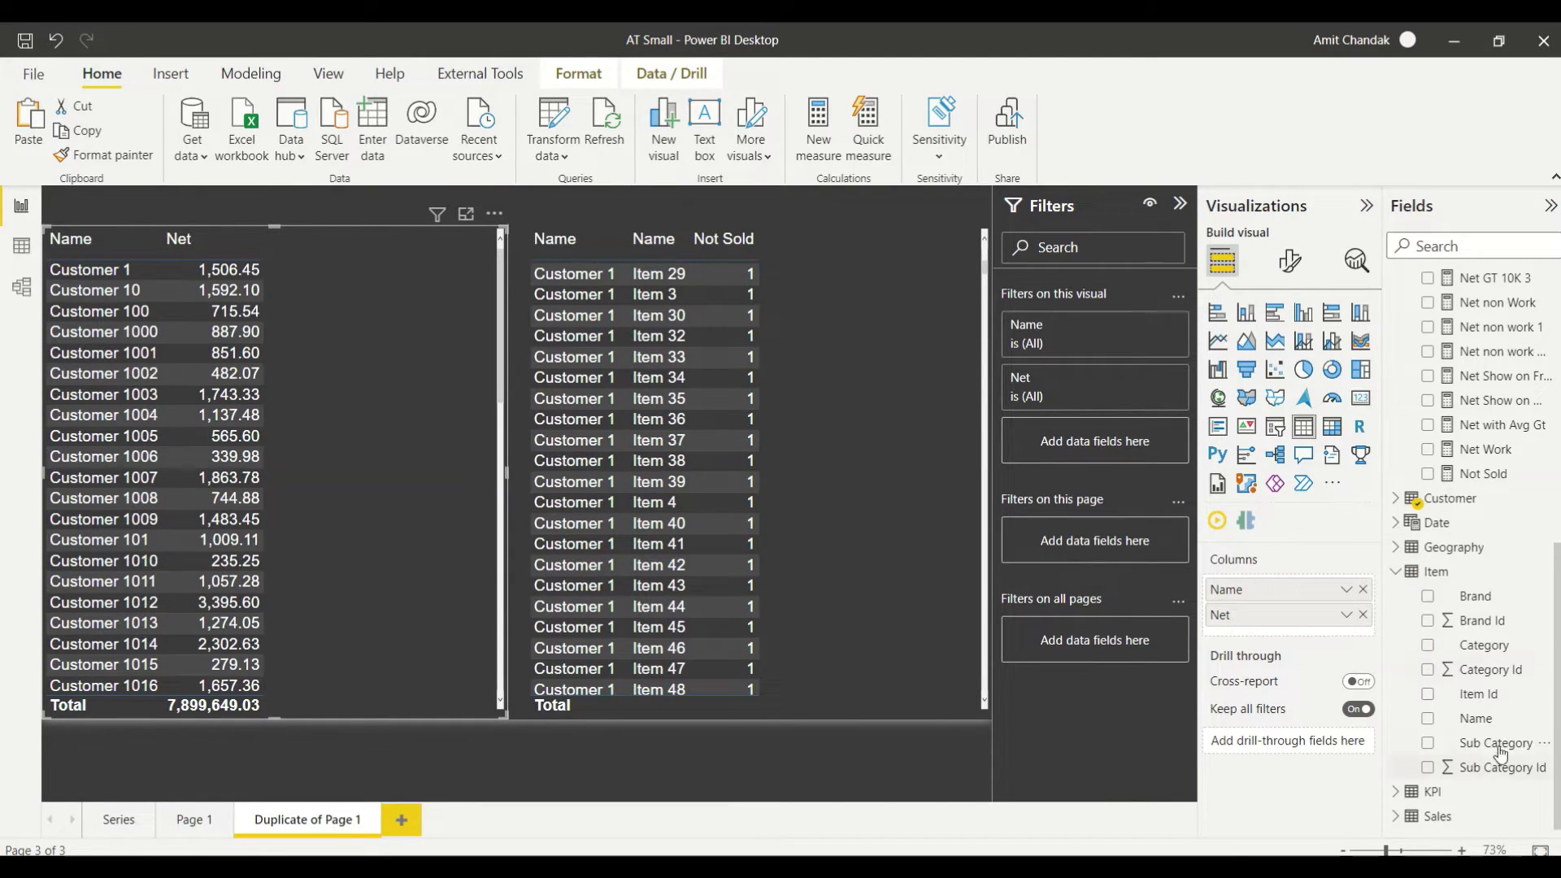
left_click_drag(1455, 713, 1276, 604)
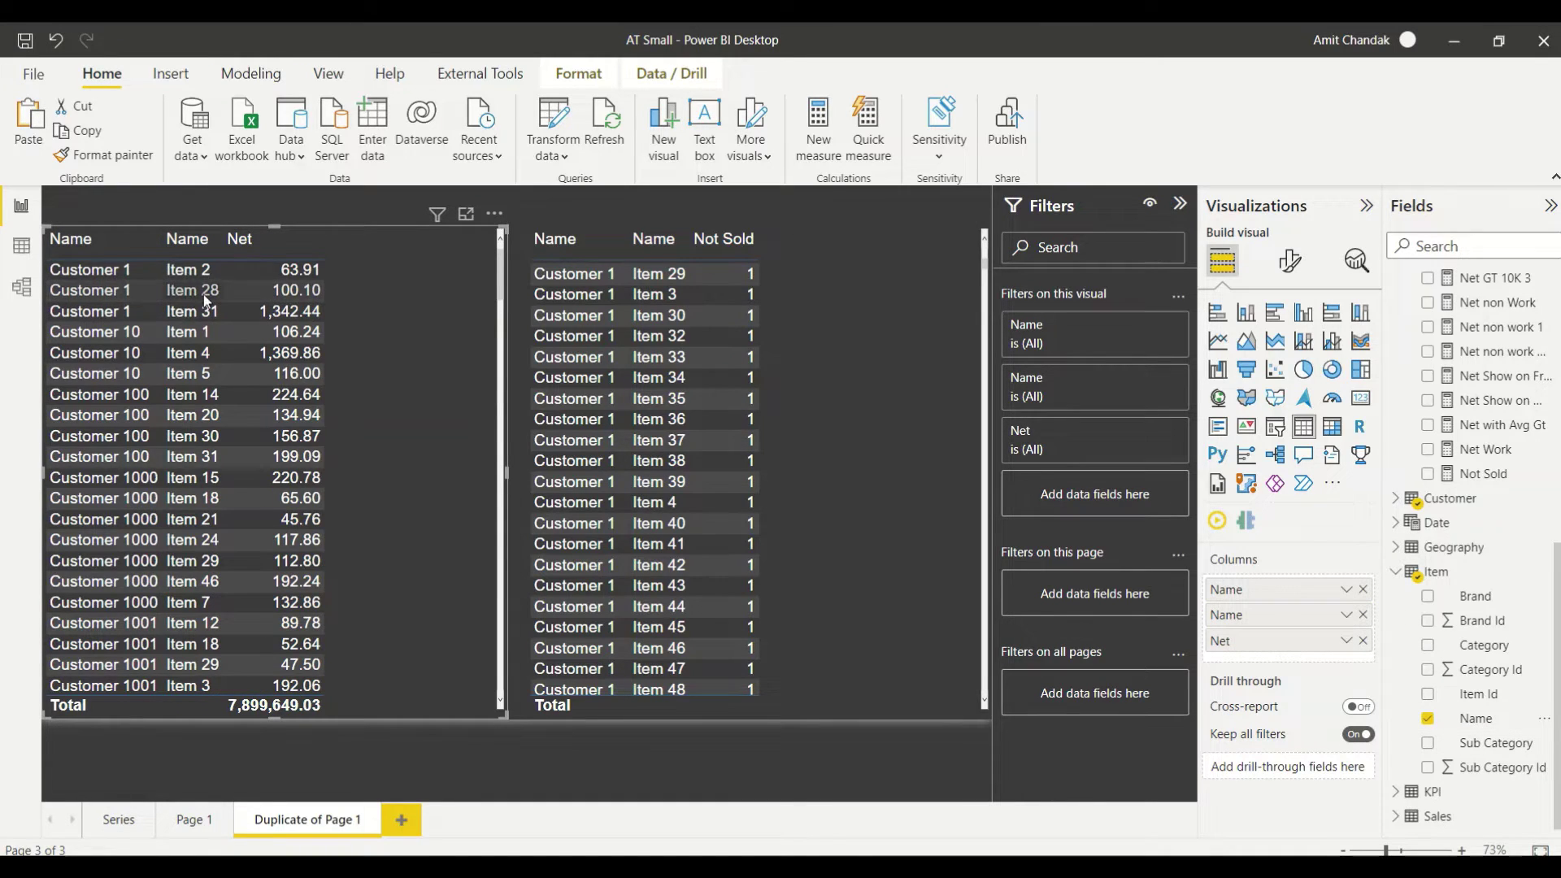
scroll(700, 392, "up", 6)
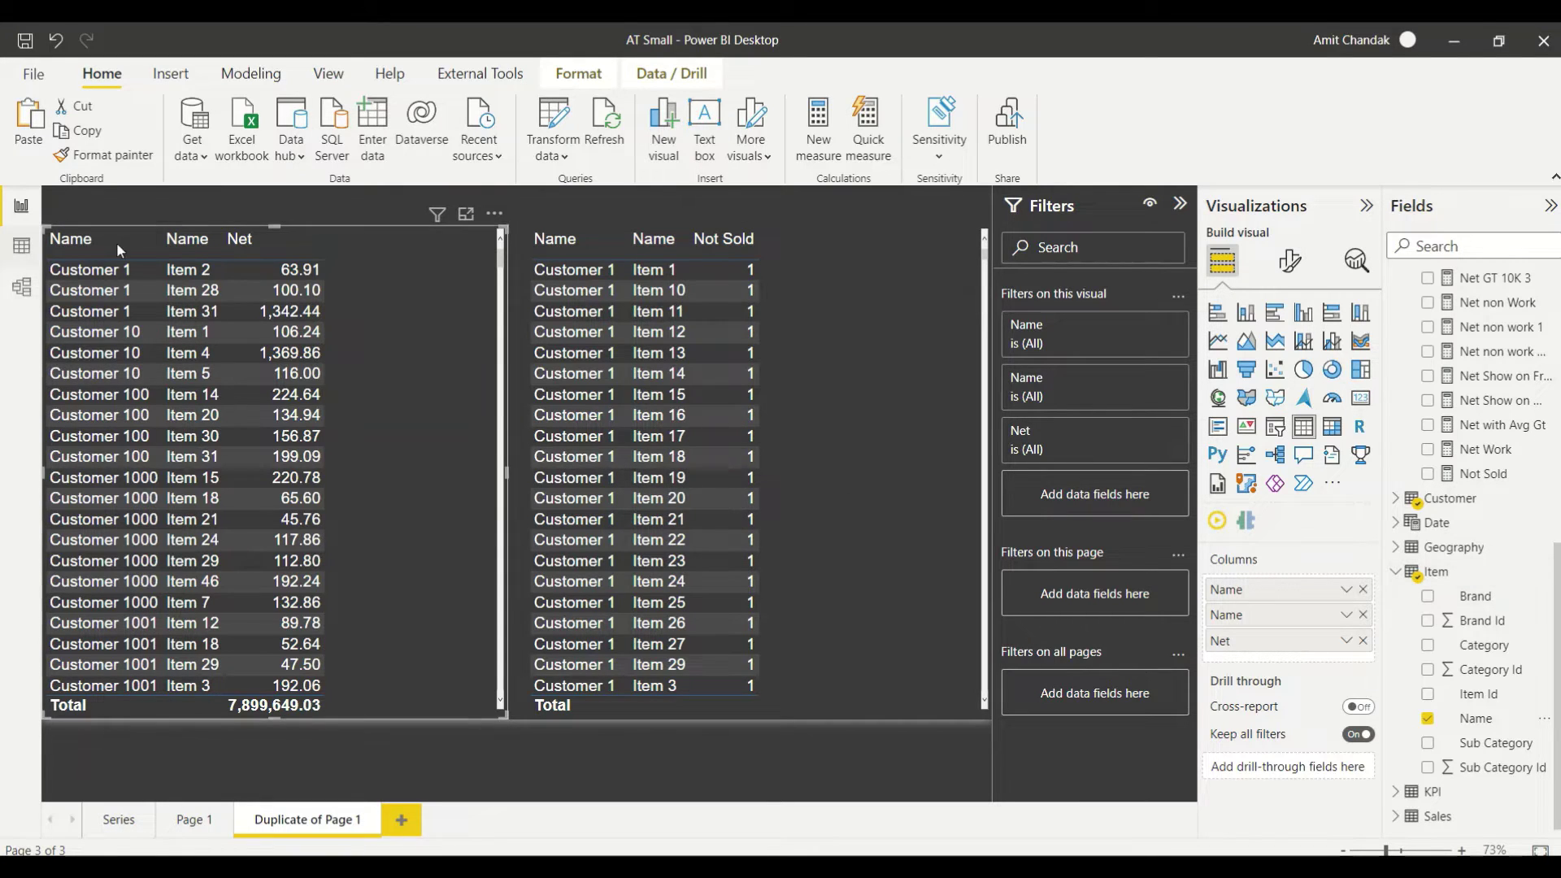
In Data view, sort the Item table's Name column by Item Id, then return to Report view.
left_click(21, 245)
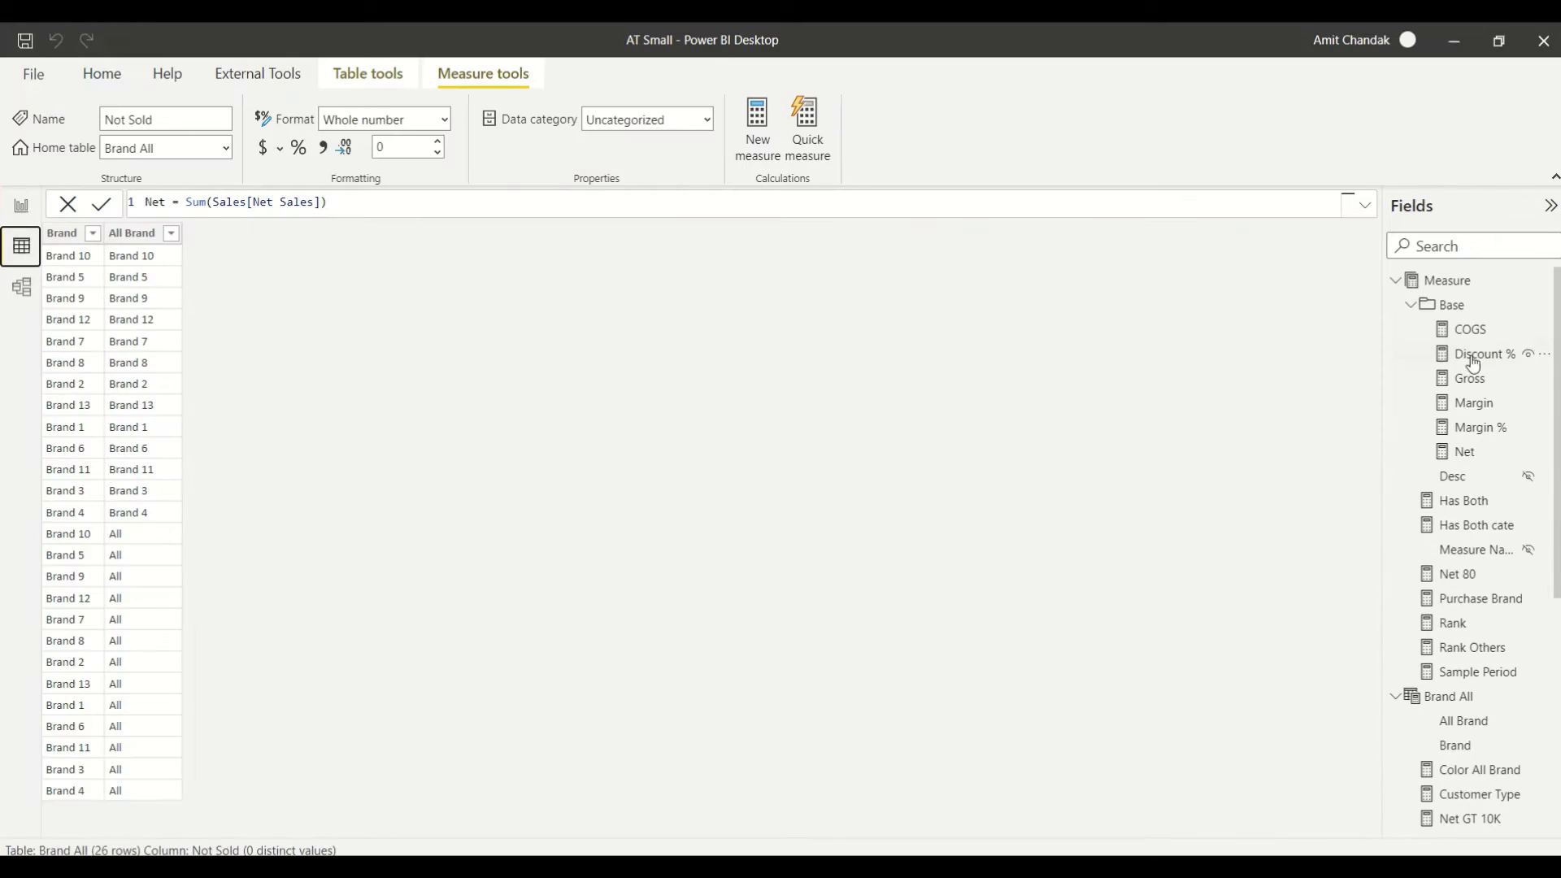
left_click(1396, 280)
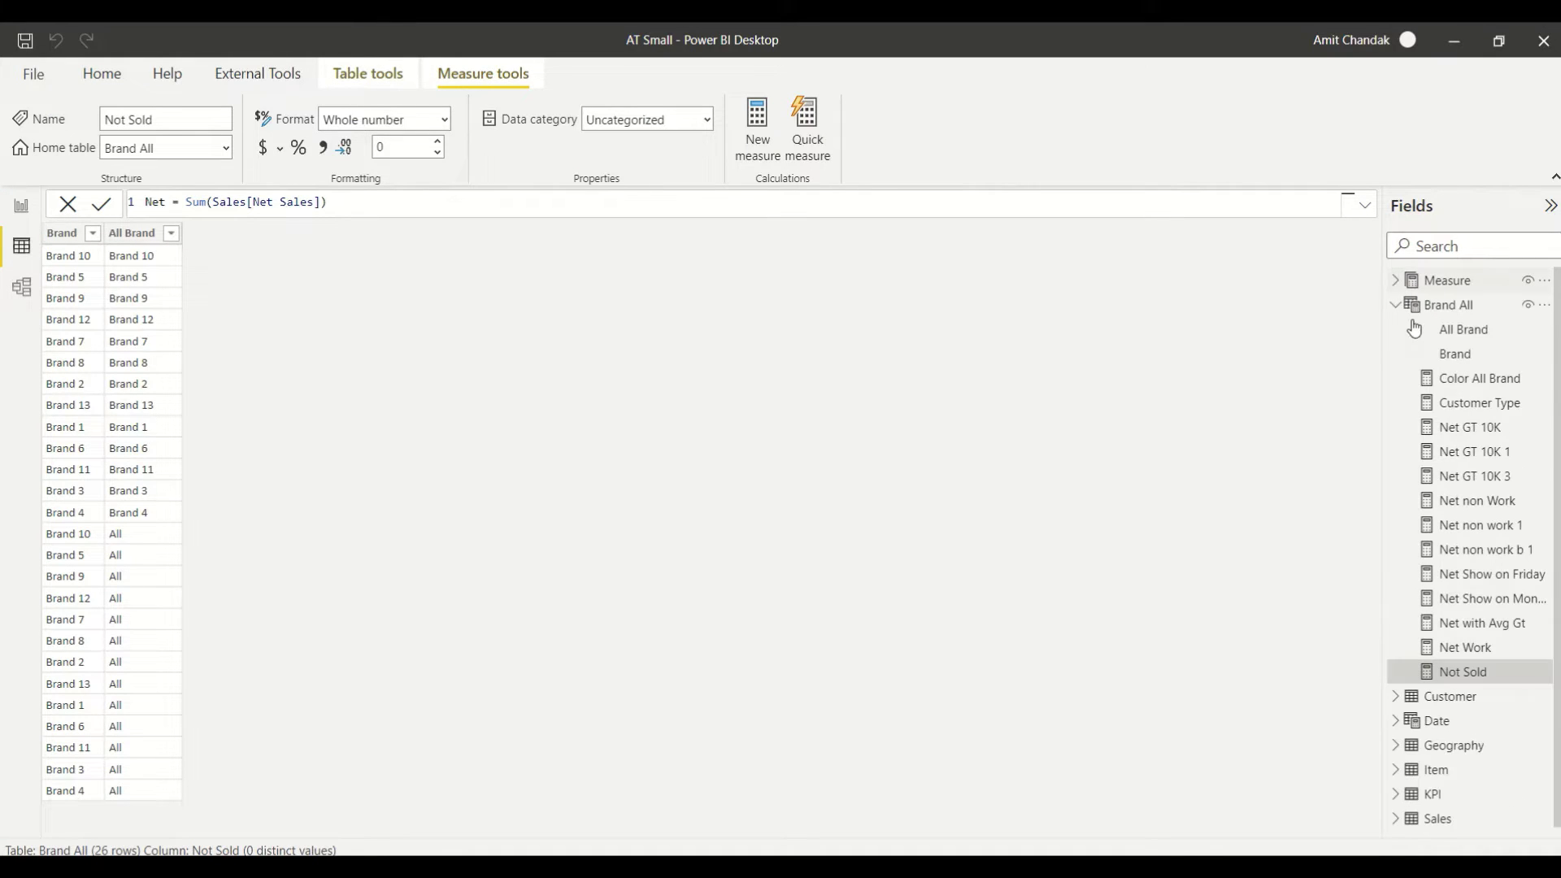
left_click(1436, 769)
left_click(118, 236)
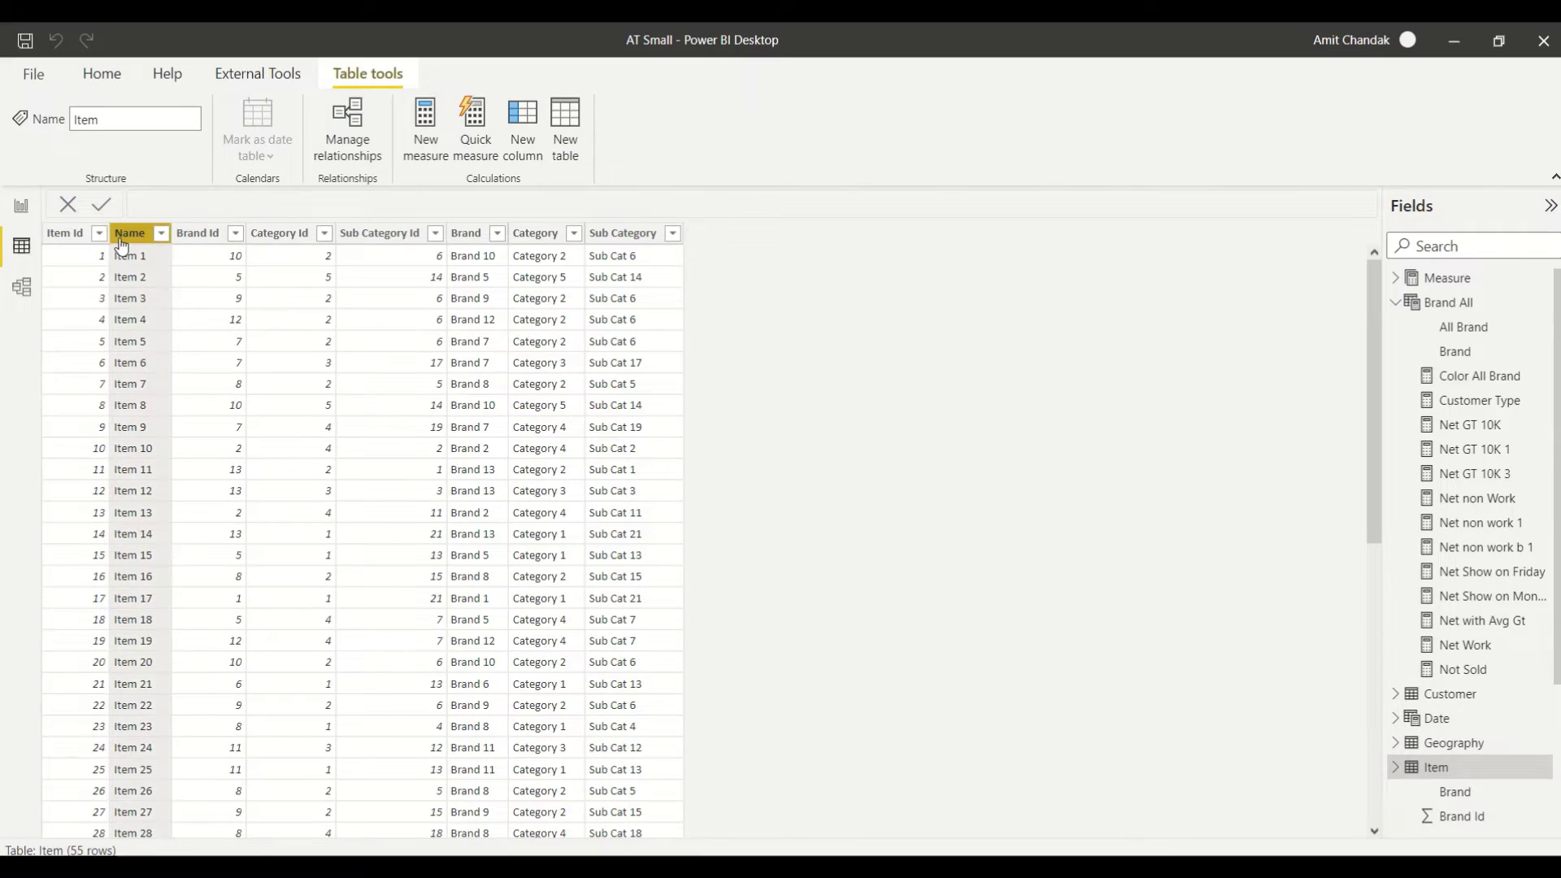
left_click(77, 237)
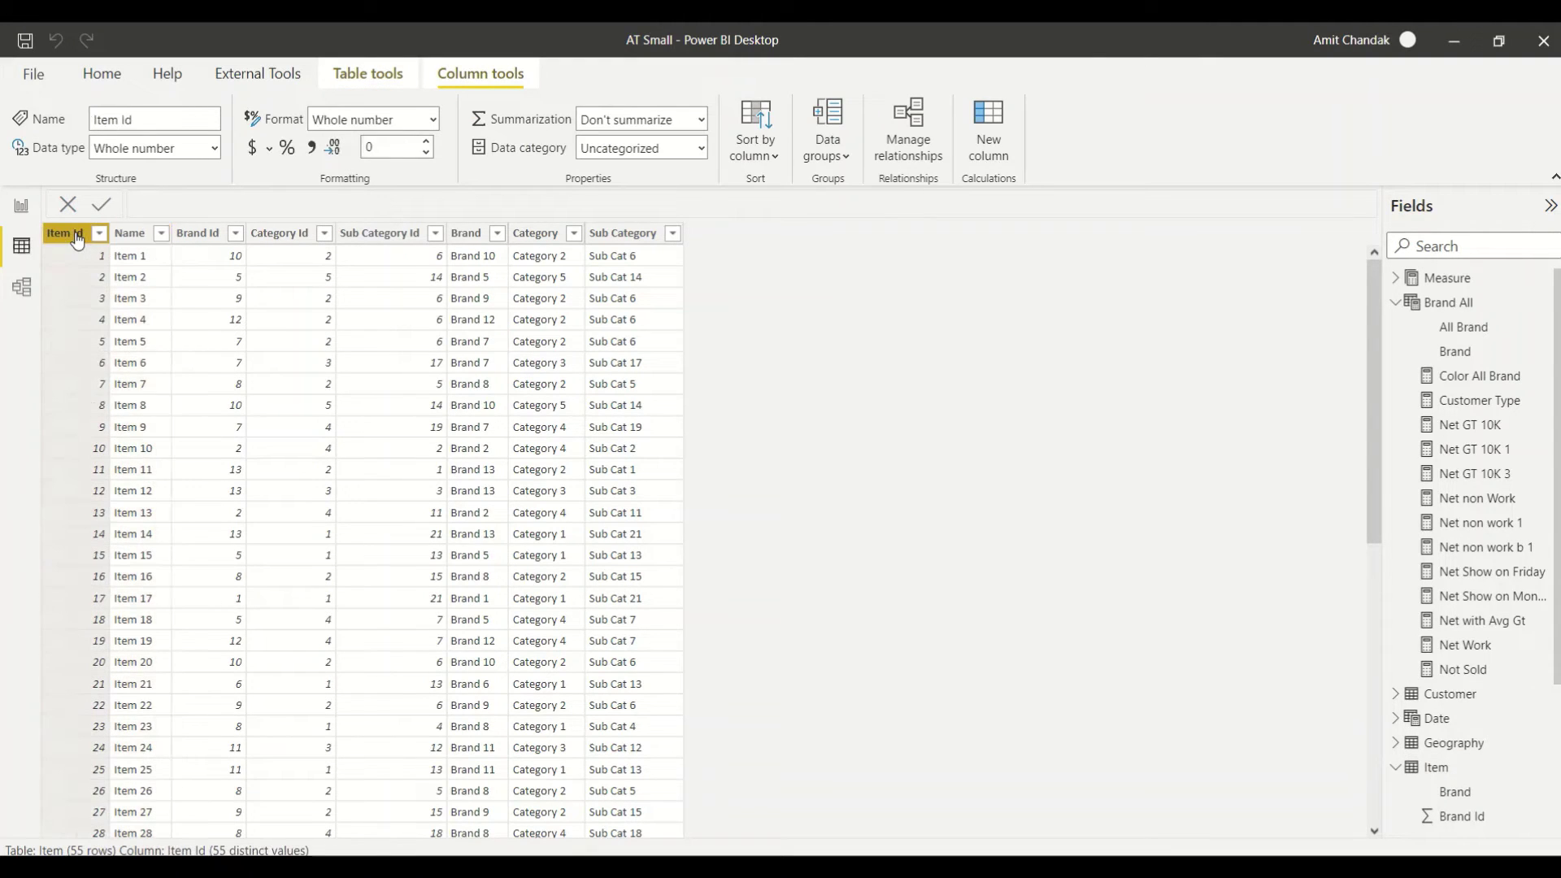
left_click(124, 234)
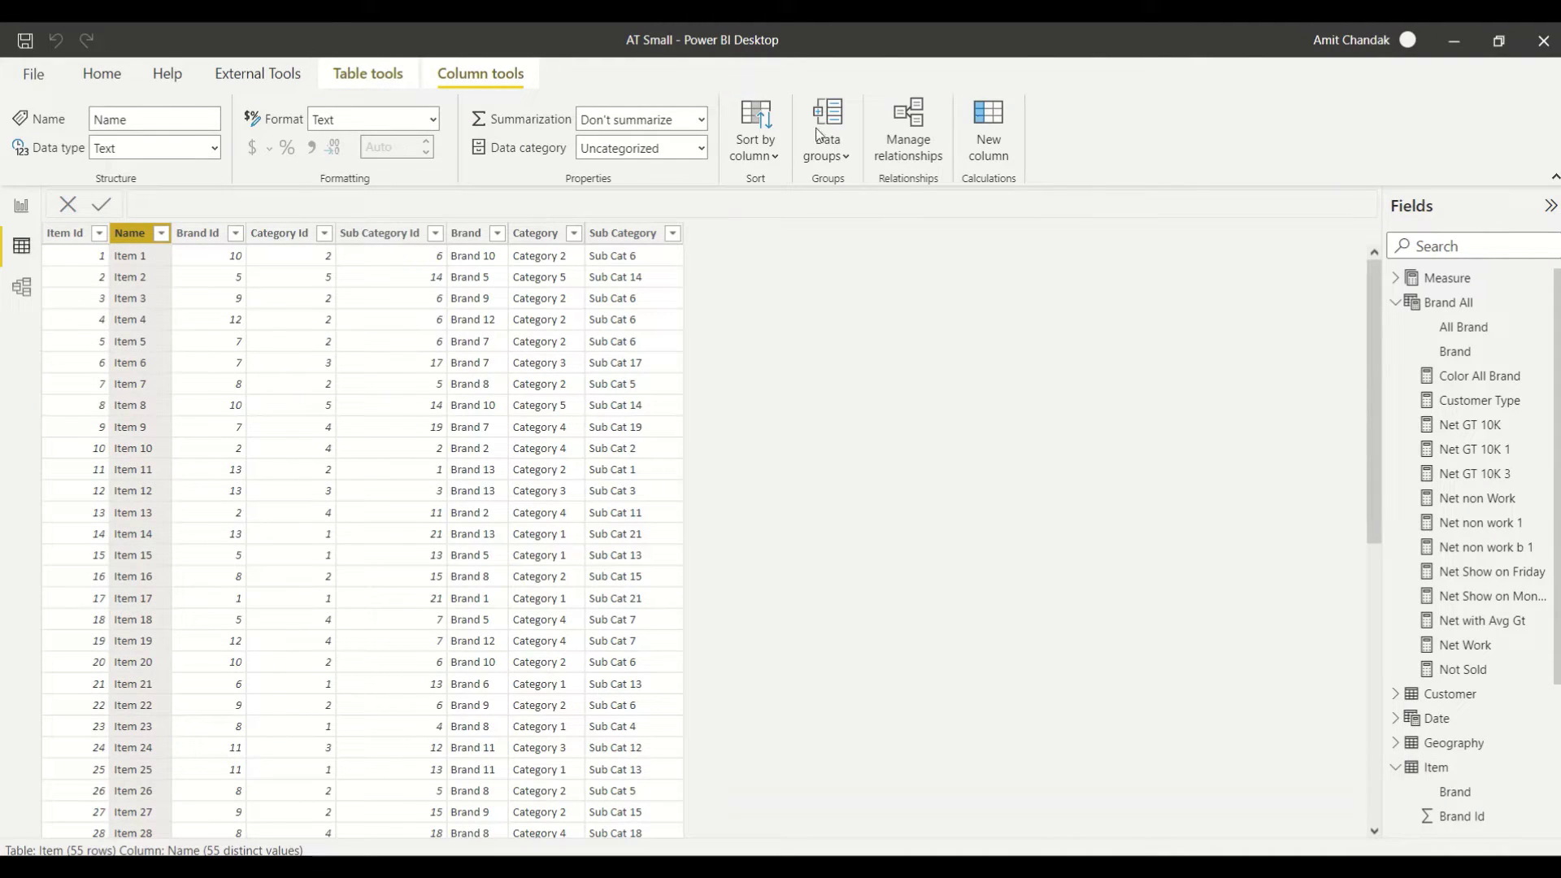
left_click(762, 153)
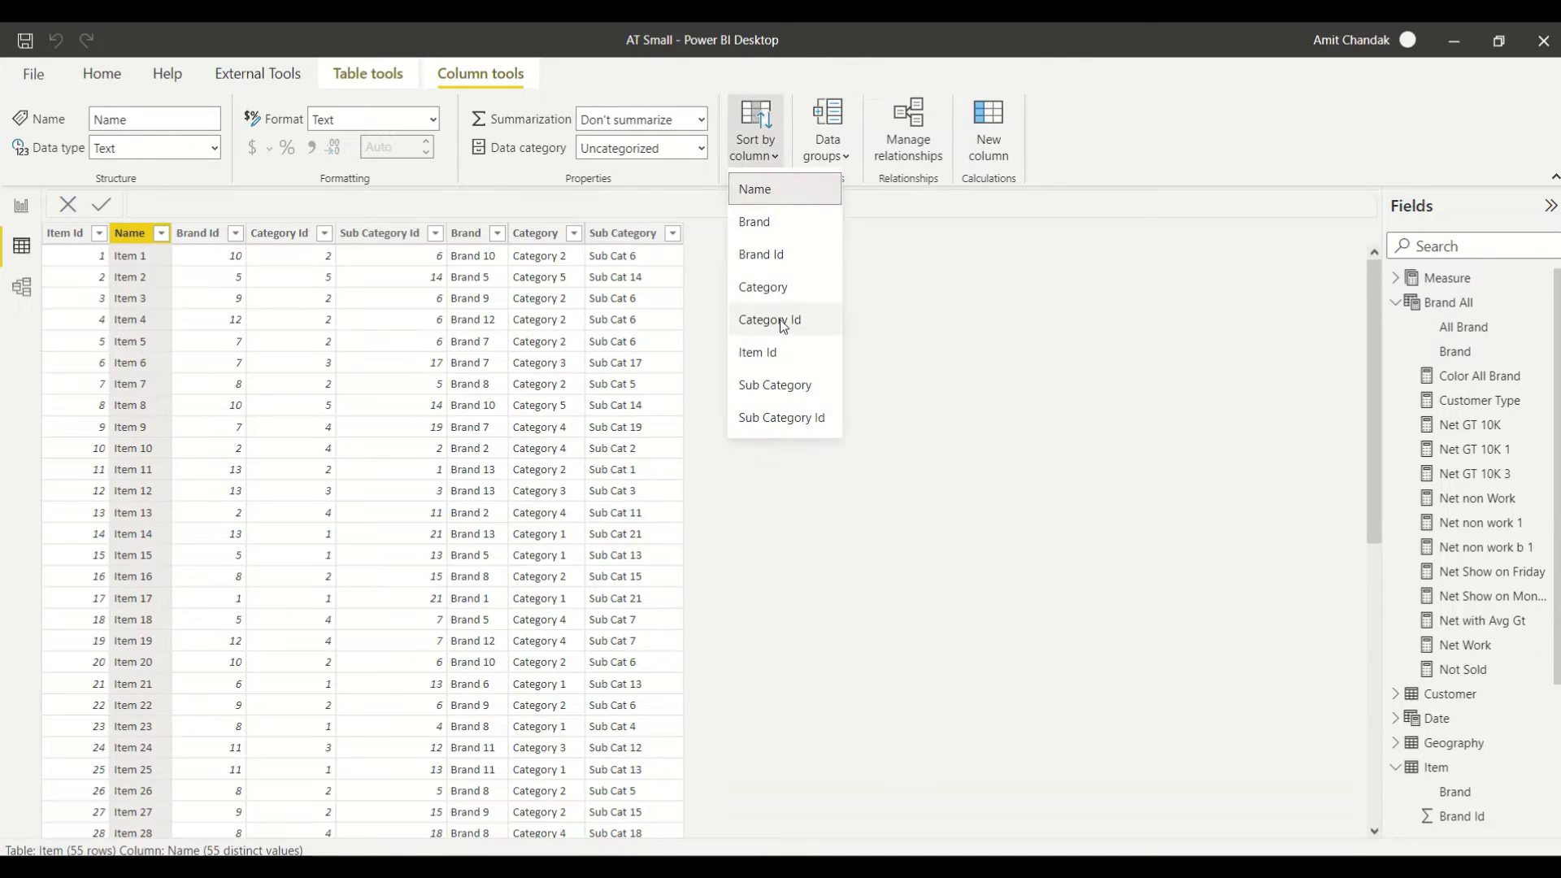
left_click(778, 352)
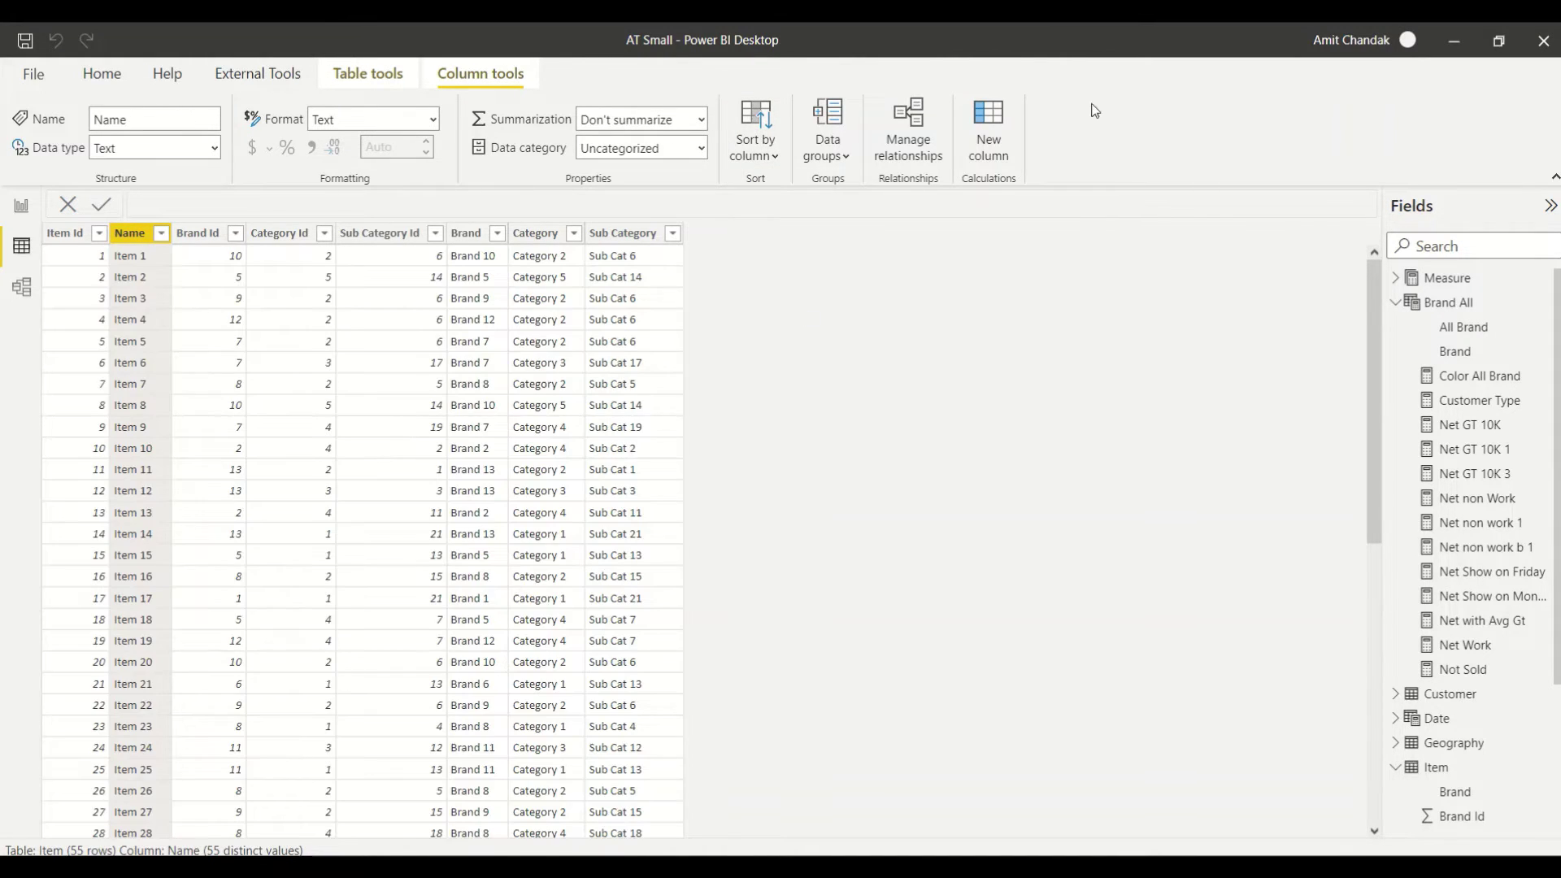
left_click(22, 208)
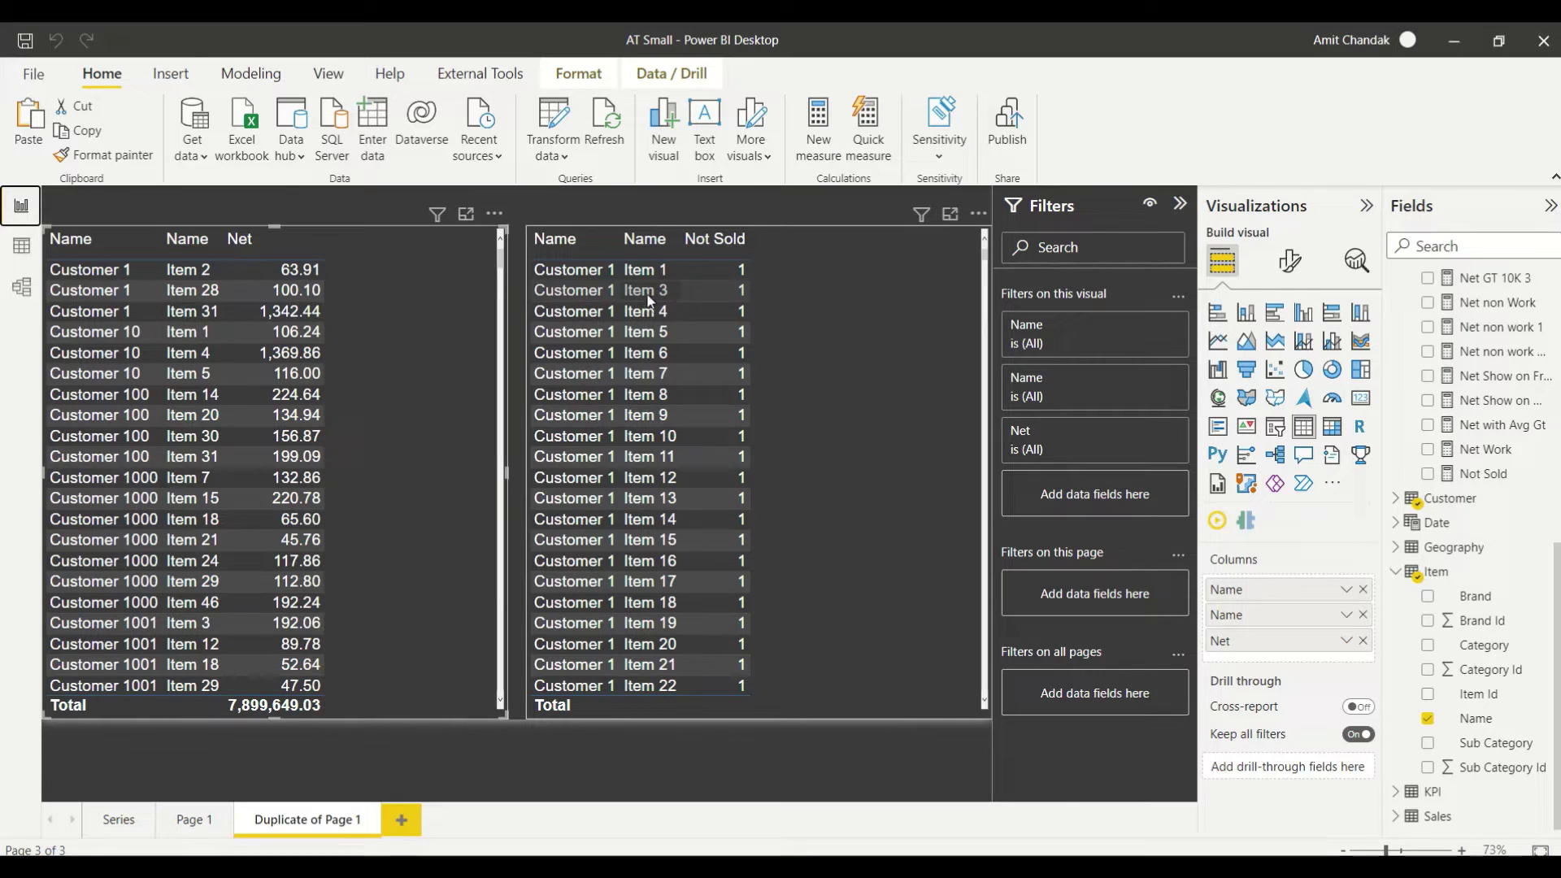
Scroll through the Not Sold item table to check it, then switch to Page 1.
scroll(655, 502, "down", 6)
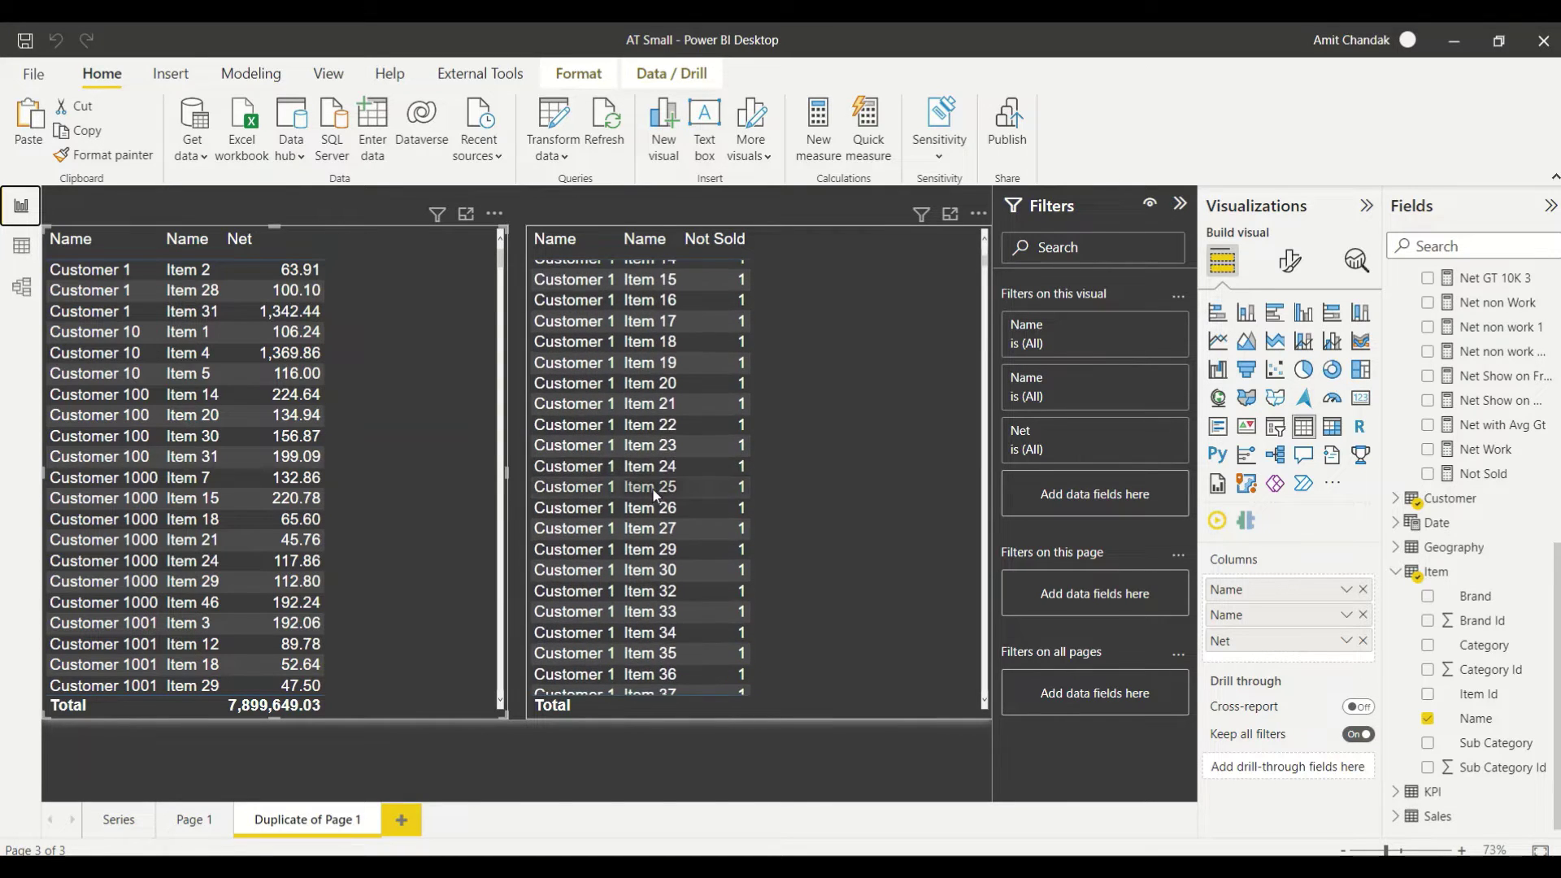
scroll(655, 501, "down", 1)
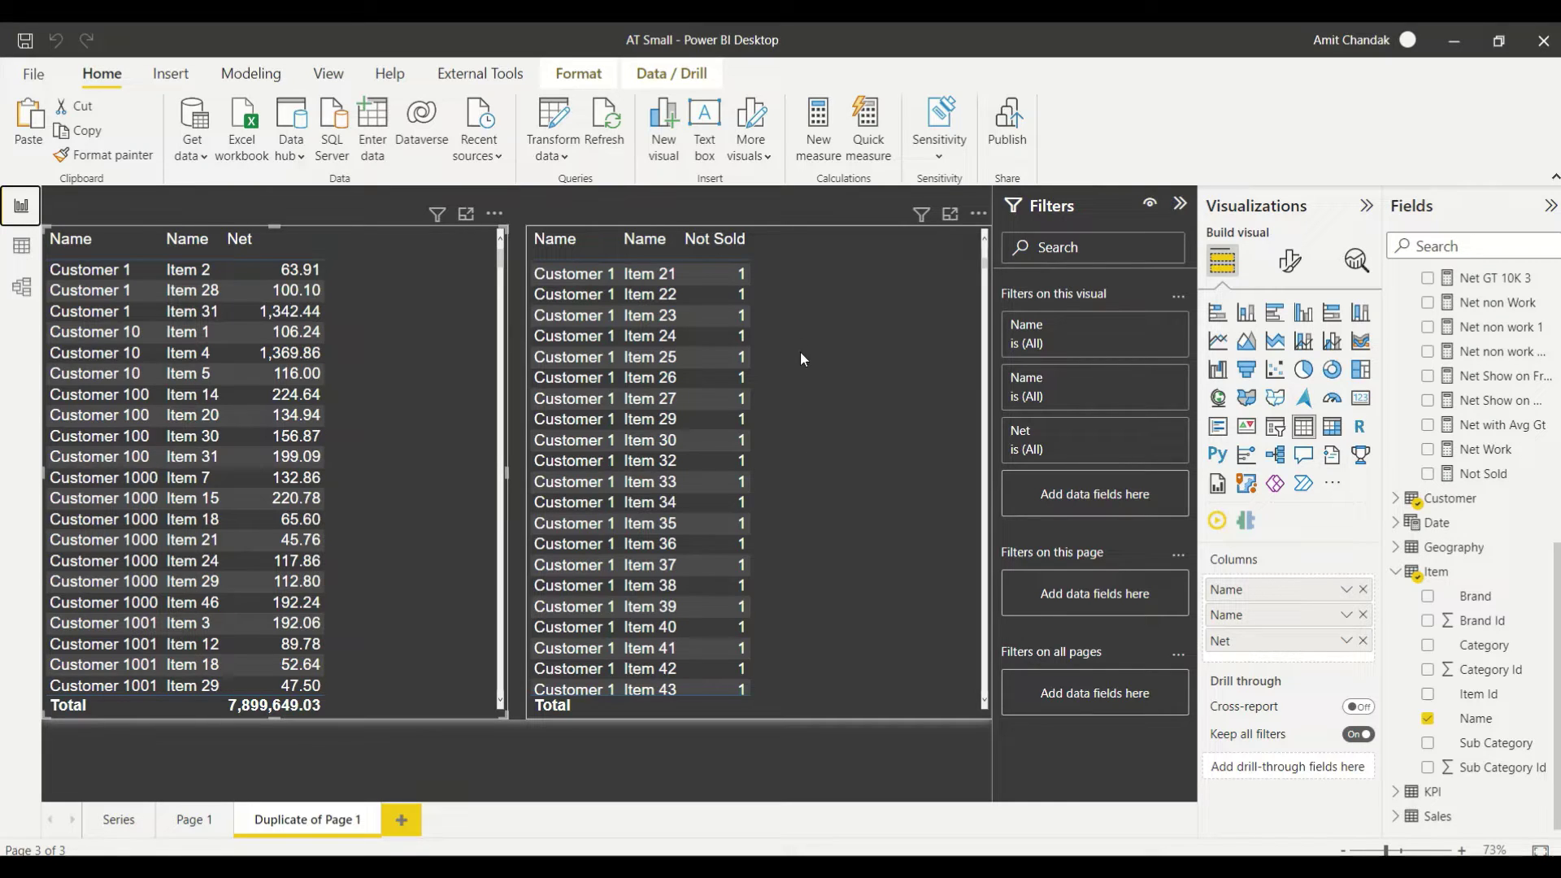
scroll(807, 446, "up", 5)
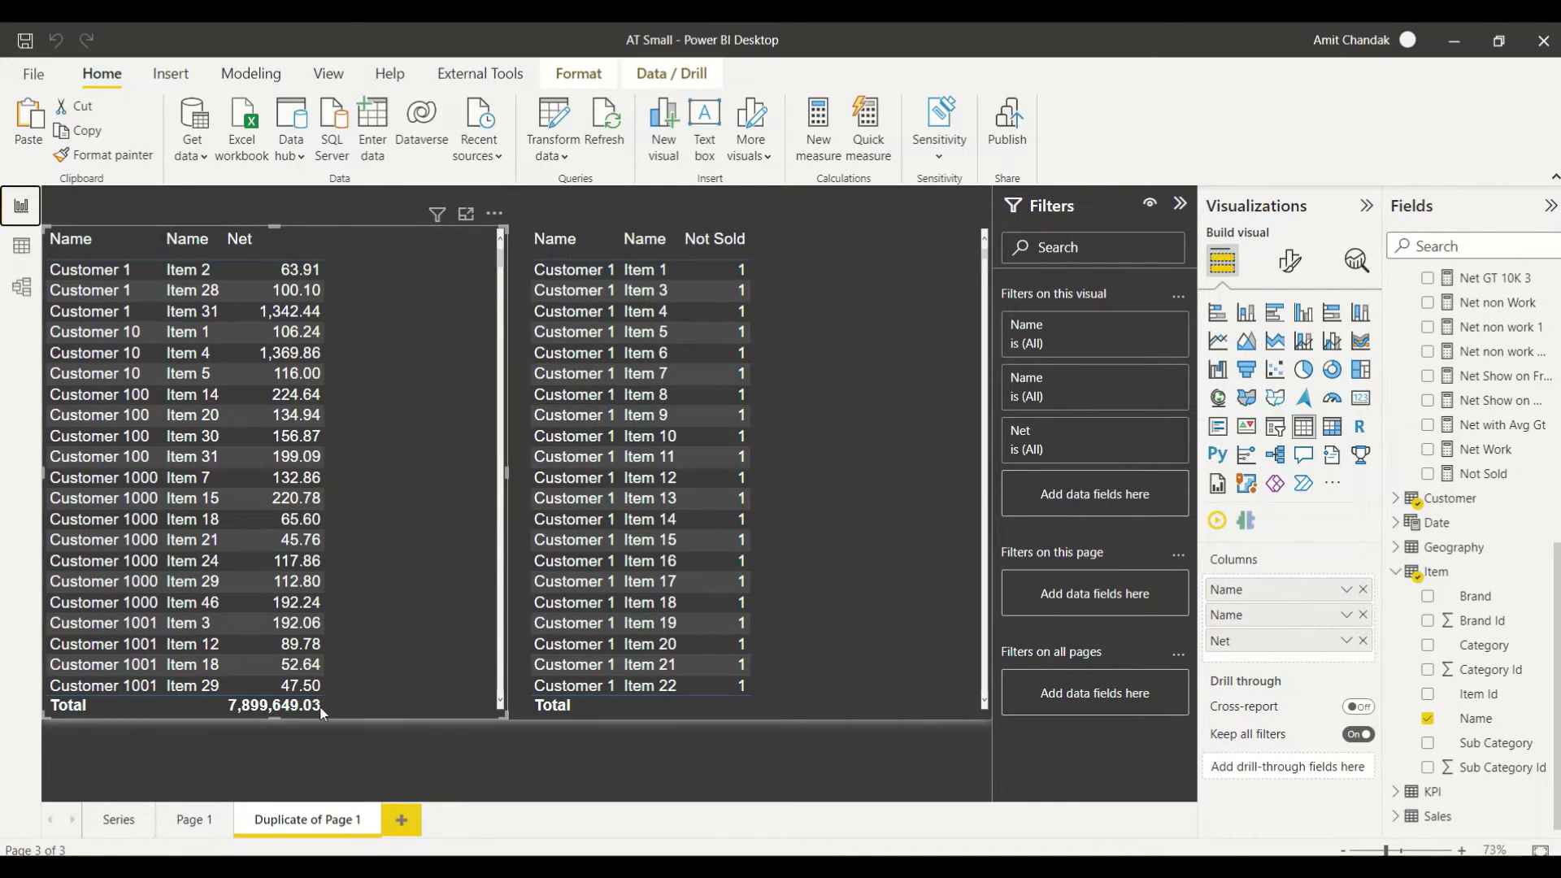
left_click(209, 822)
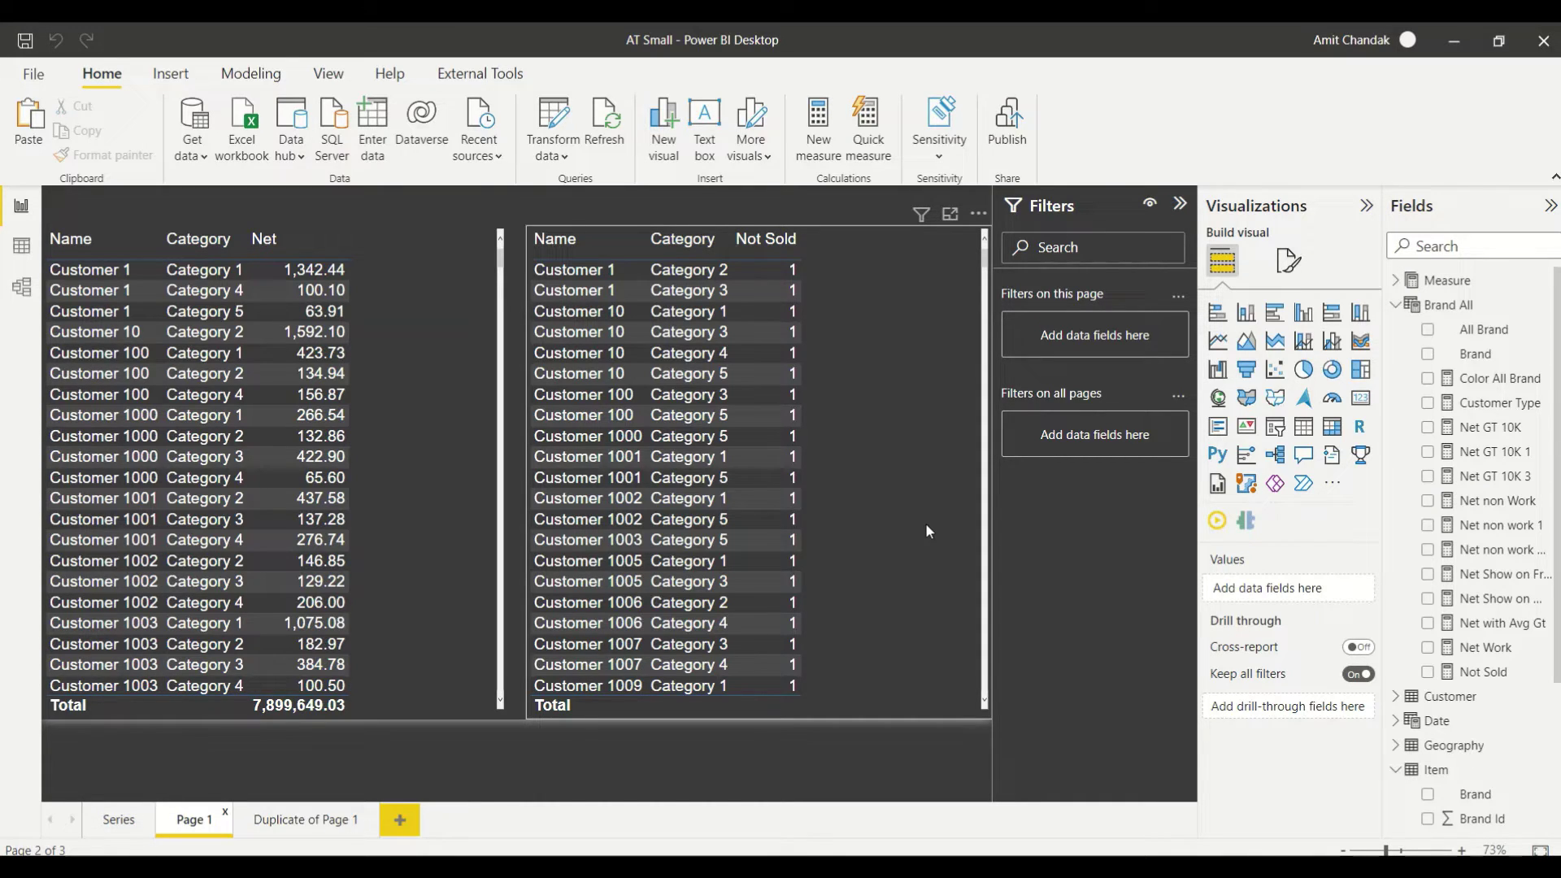
Create a new measure named 'Cat not sold to cust' with its formula starting sumx.
left_click(817, 116)
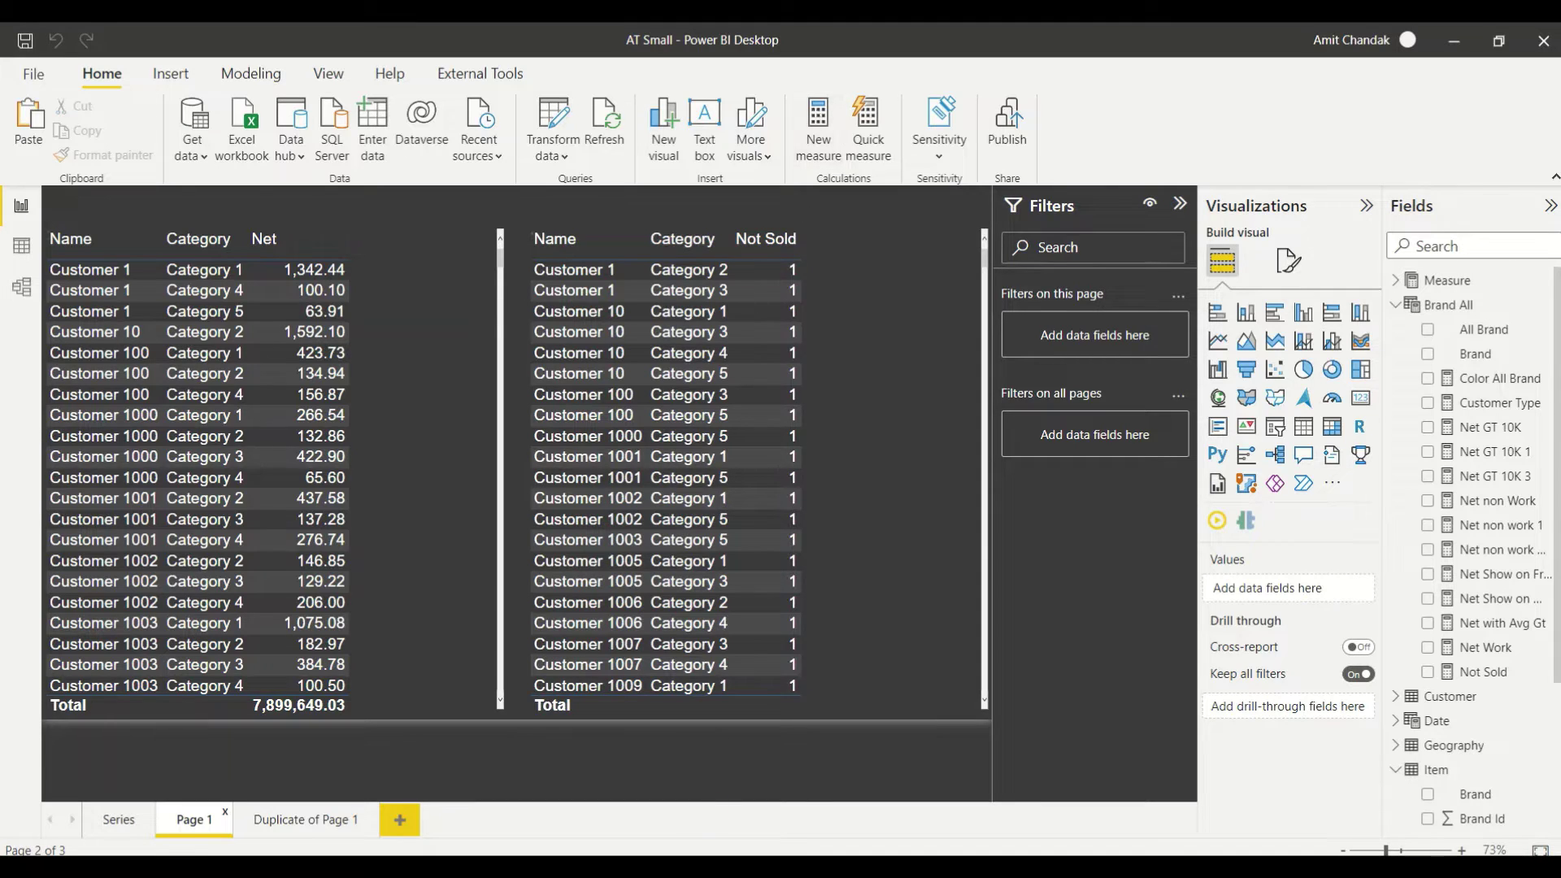
double_click(180, 207)
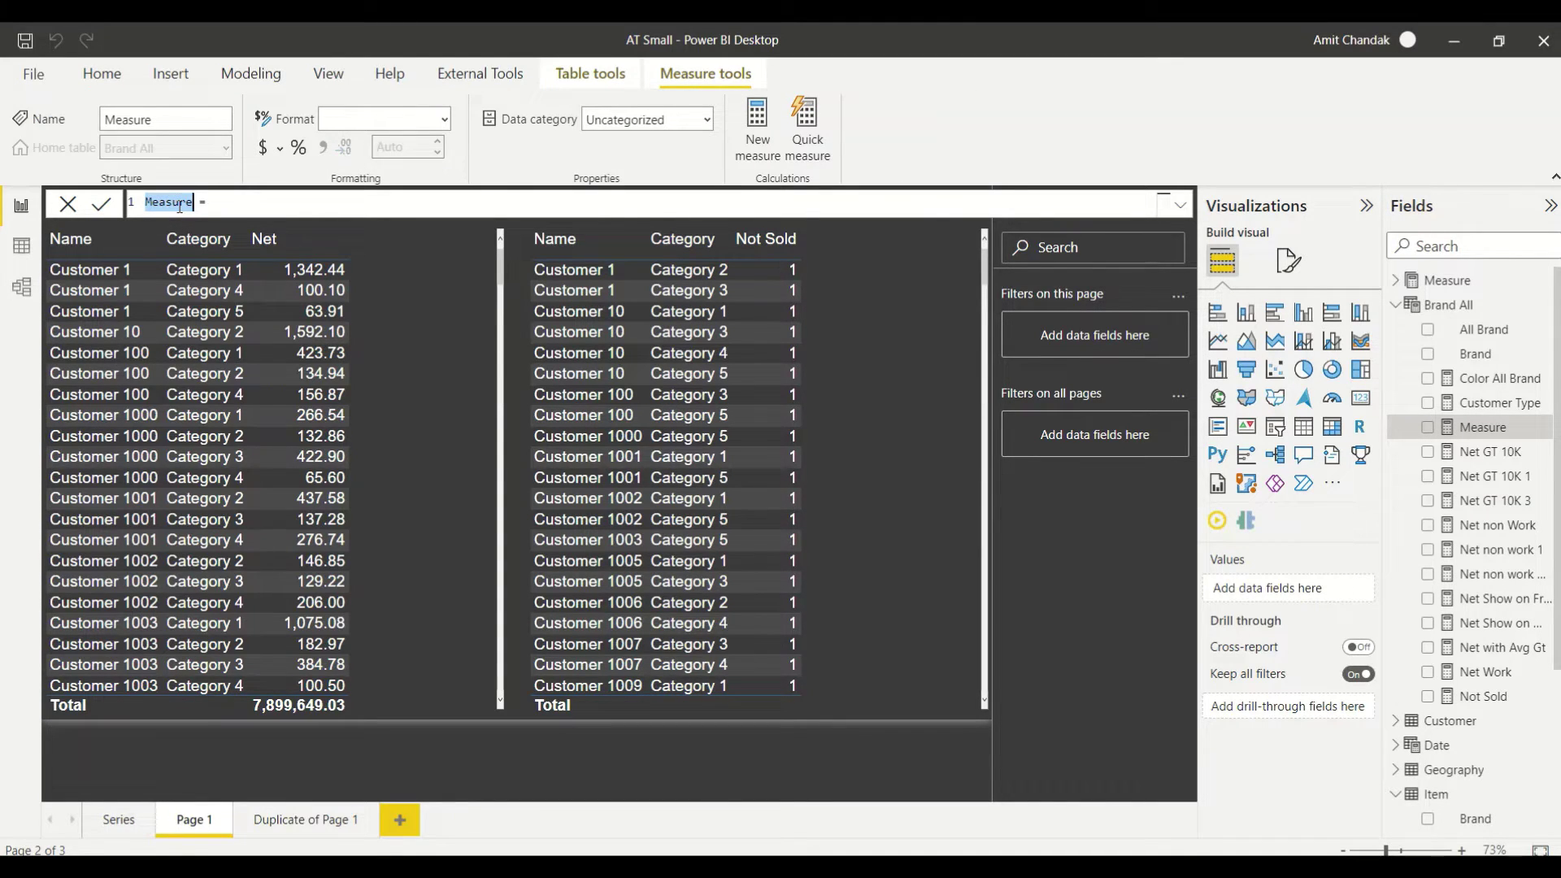
type("C")
type("at")
type(" Cnt ")
type("sold to cu")
type("st")
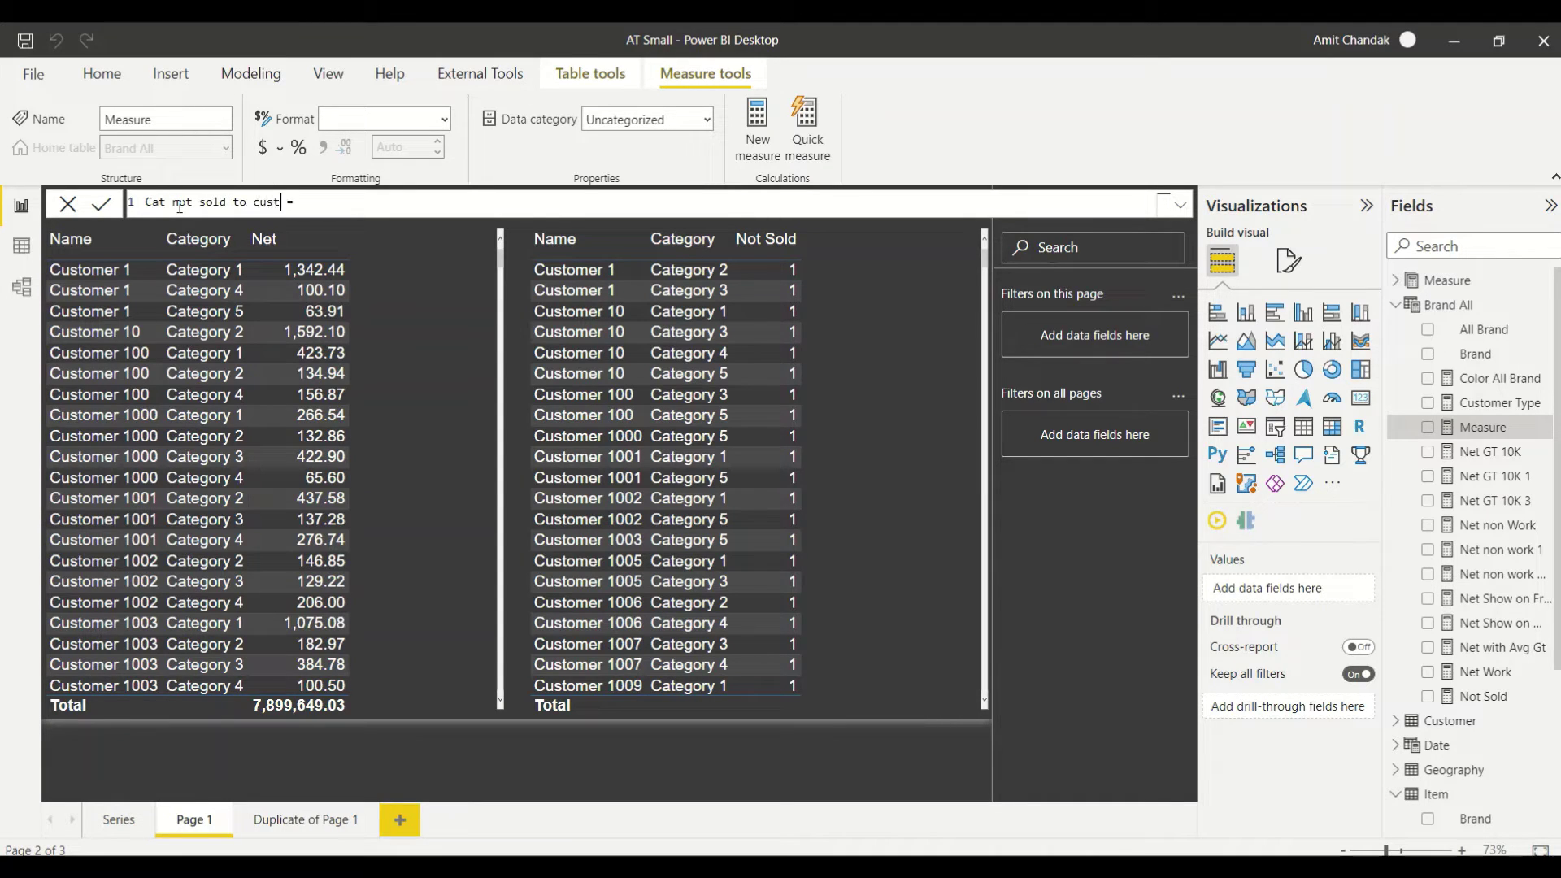
key("End")
type("sumx")
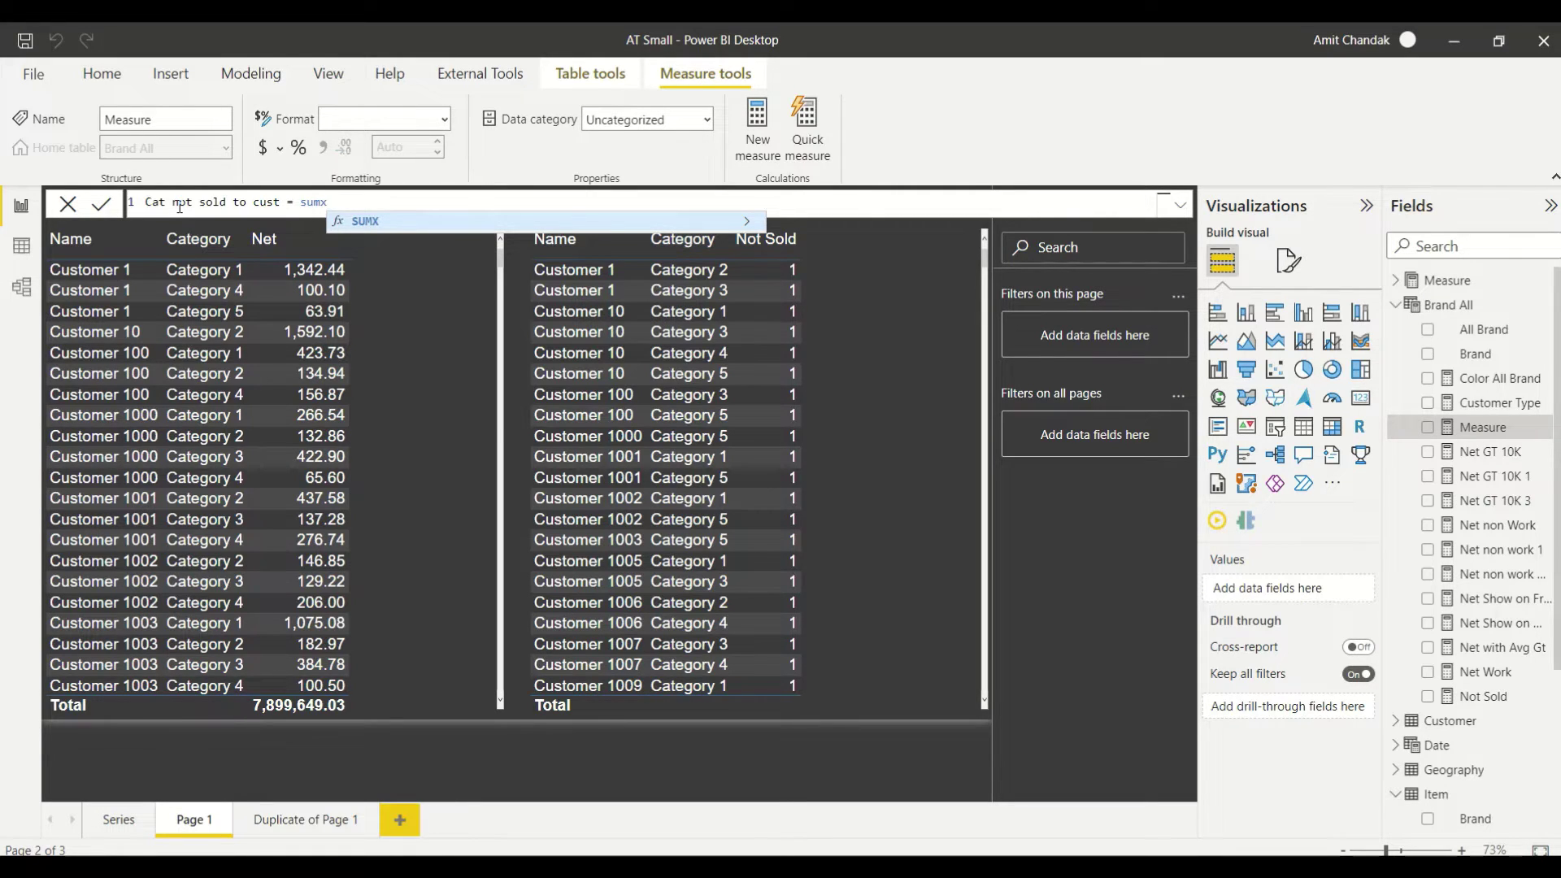
Write the outer formula part: sumx(VALUES(Customer[Name]), CALCULATE(.
type("(")
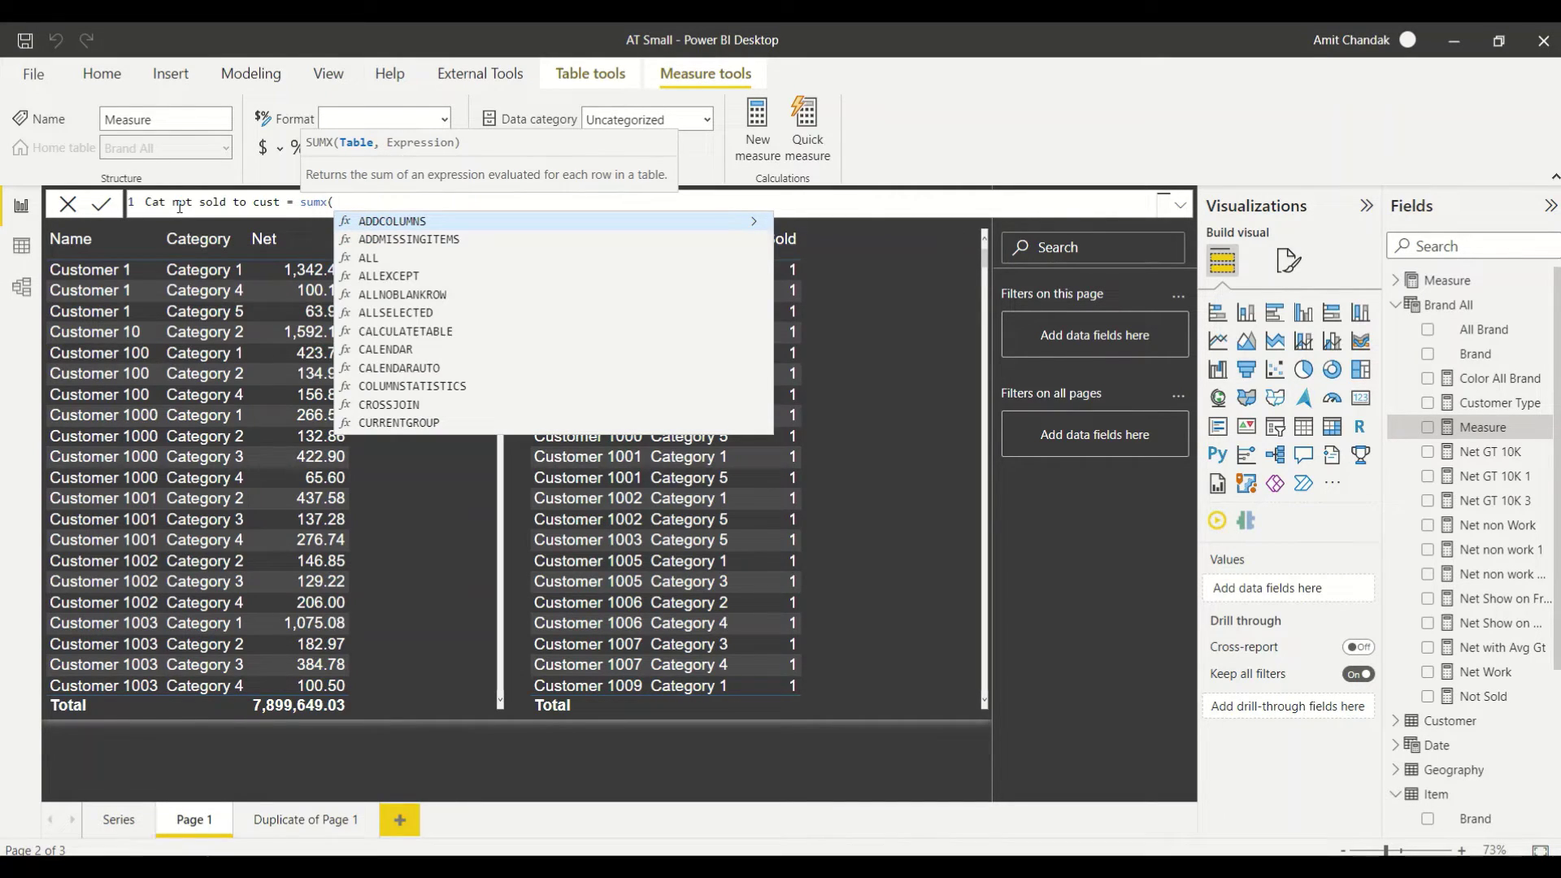
type("val")
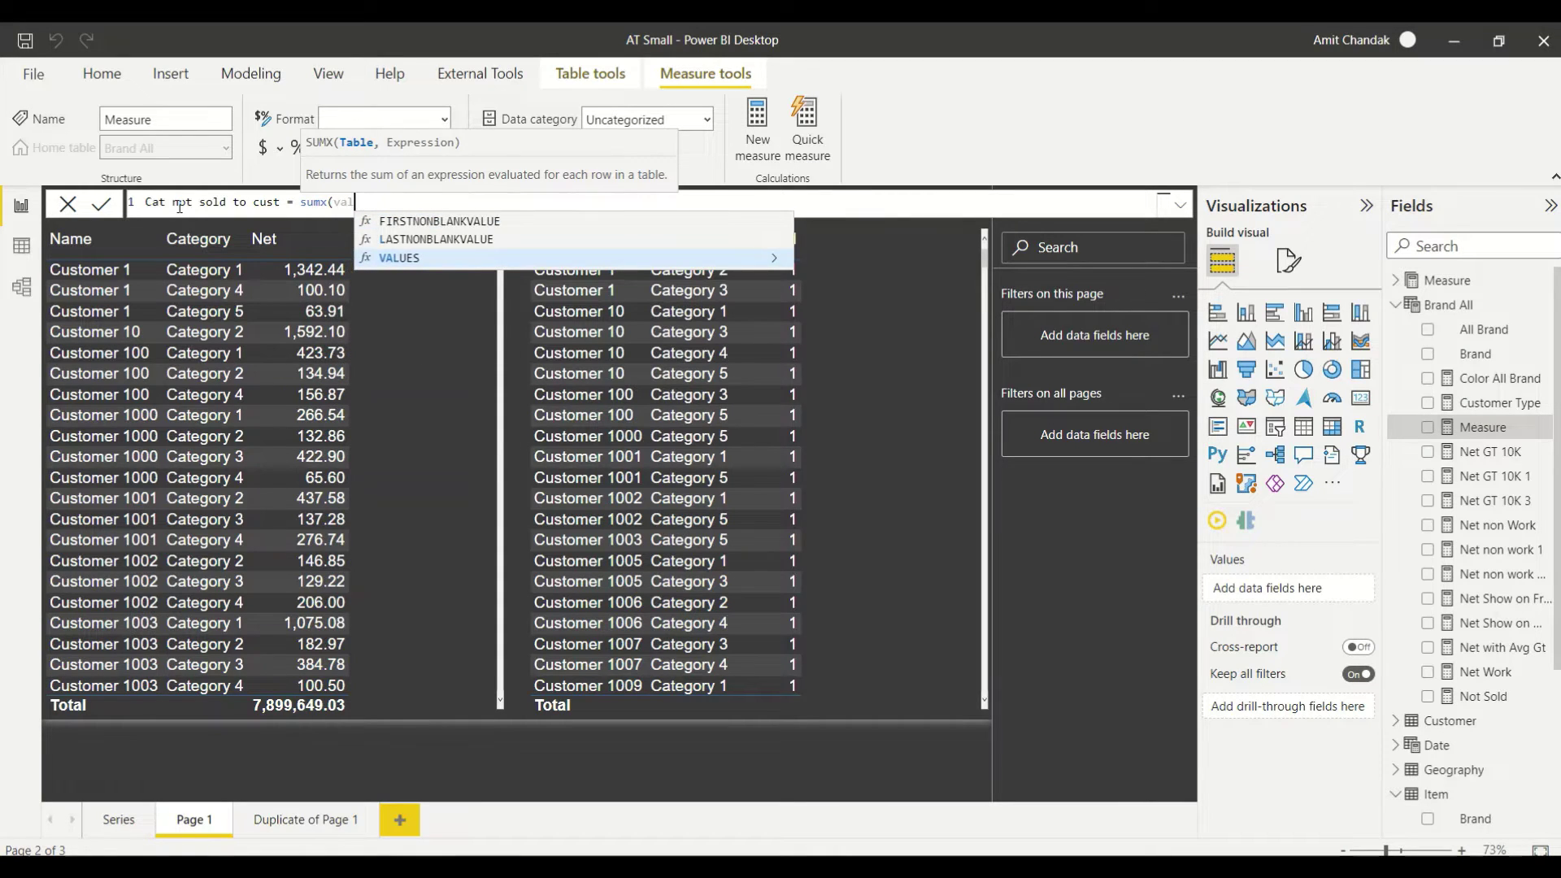
key("Tab")
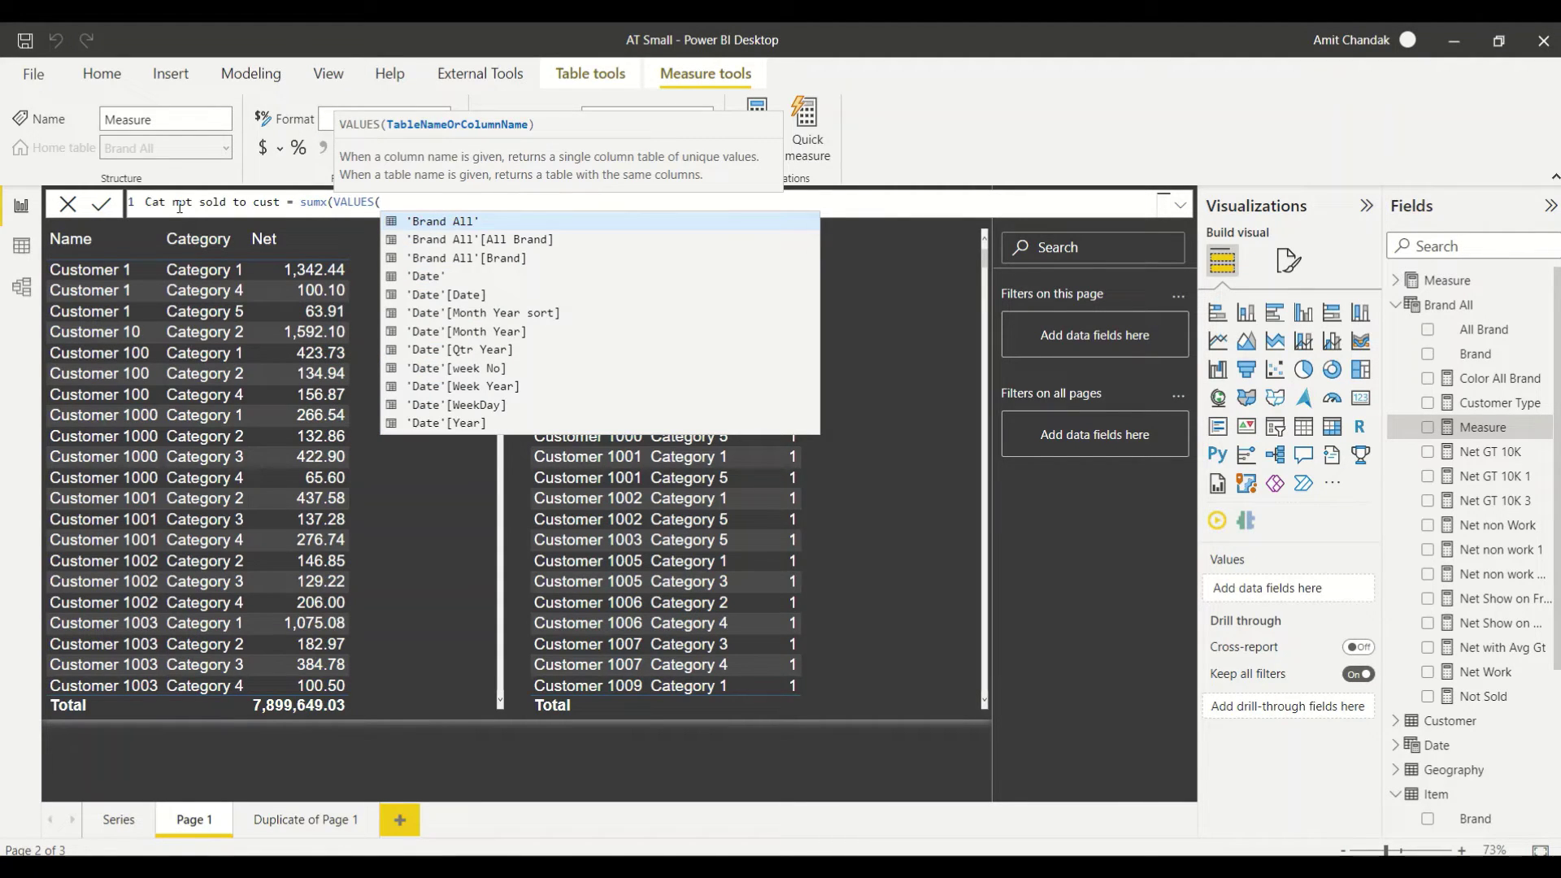
type("cus")
key("Down")
key("Down")
key("Down")
key("Down")
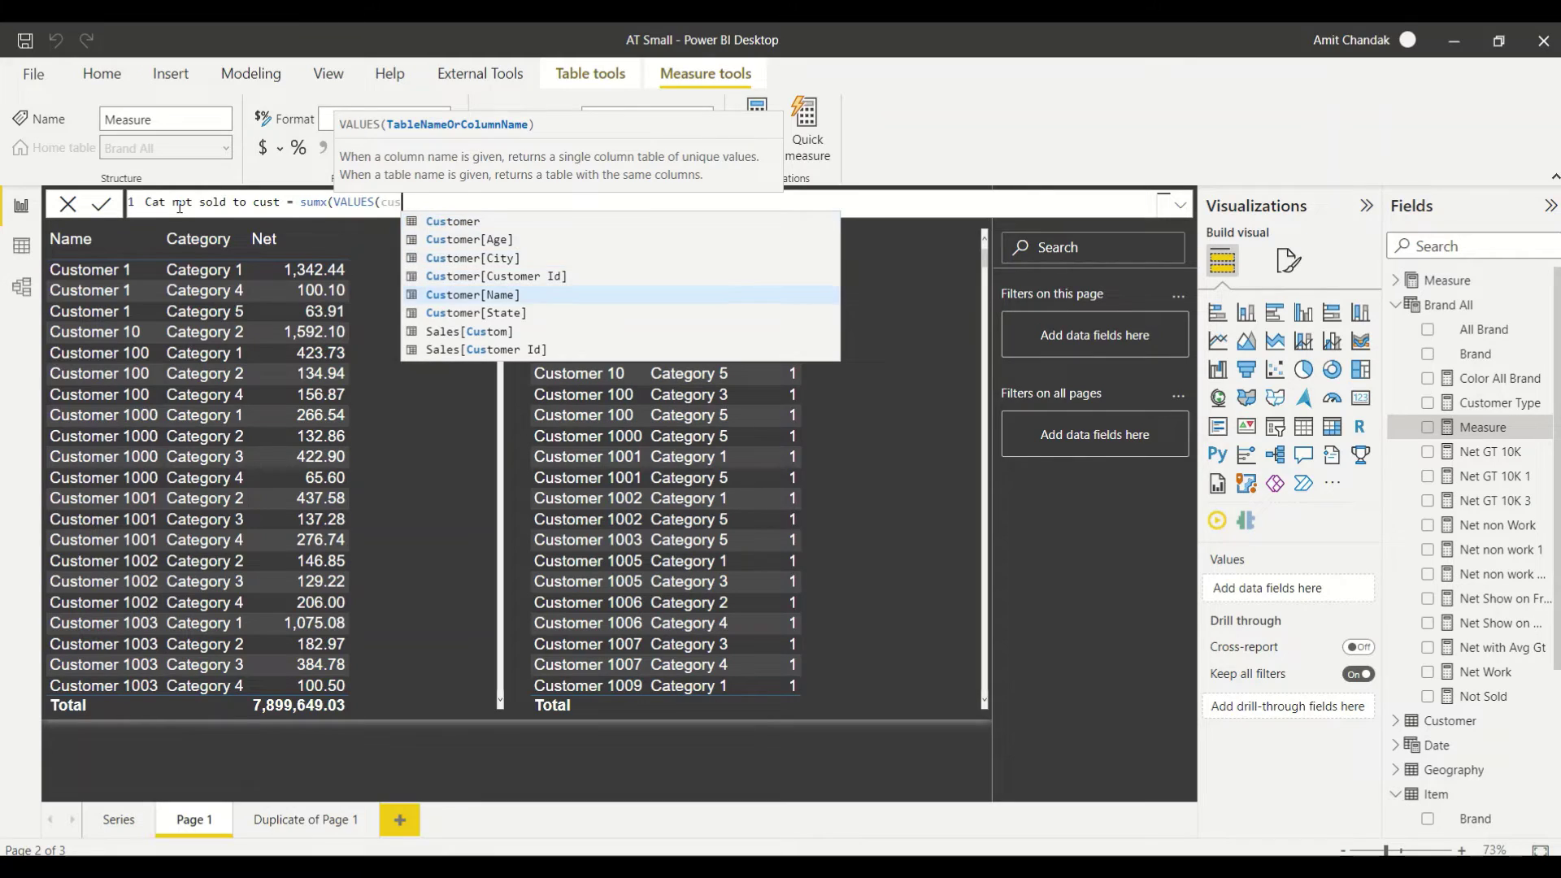
key("Tab")
type(",")
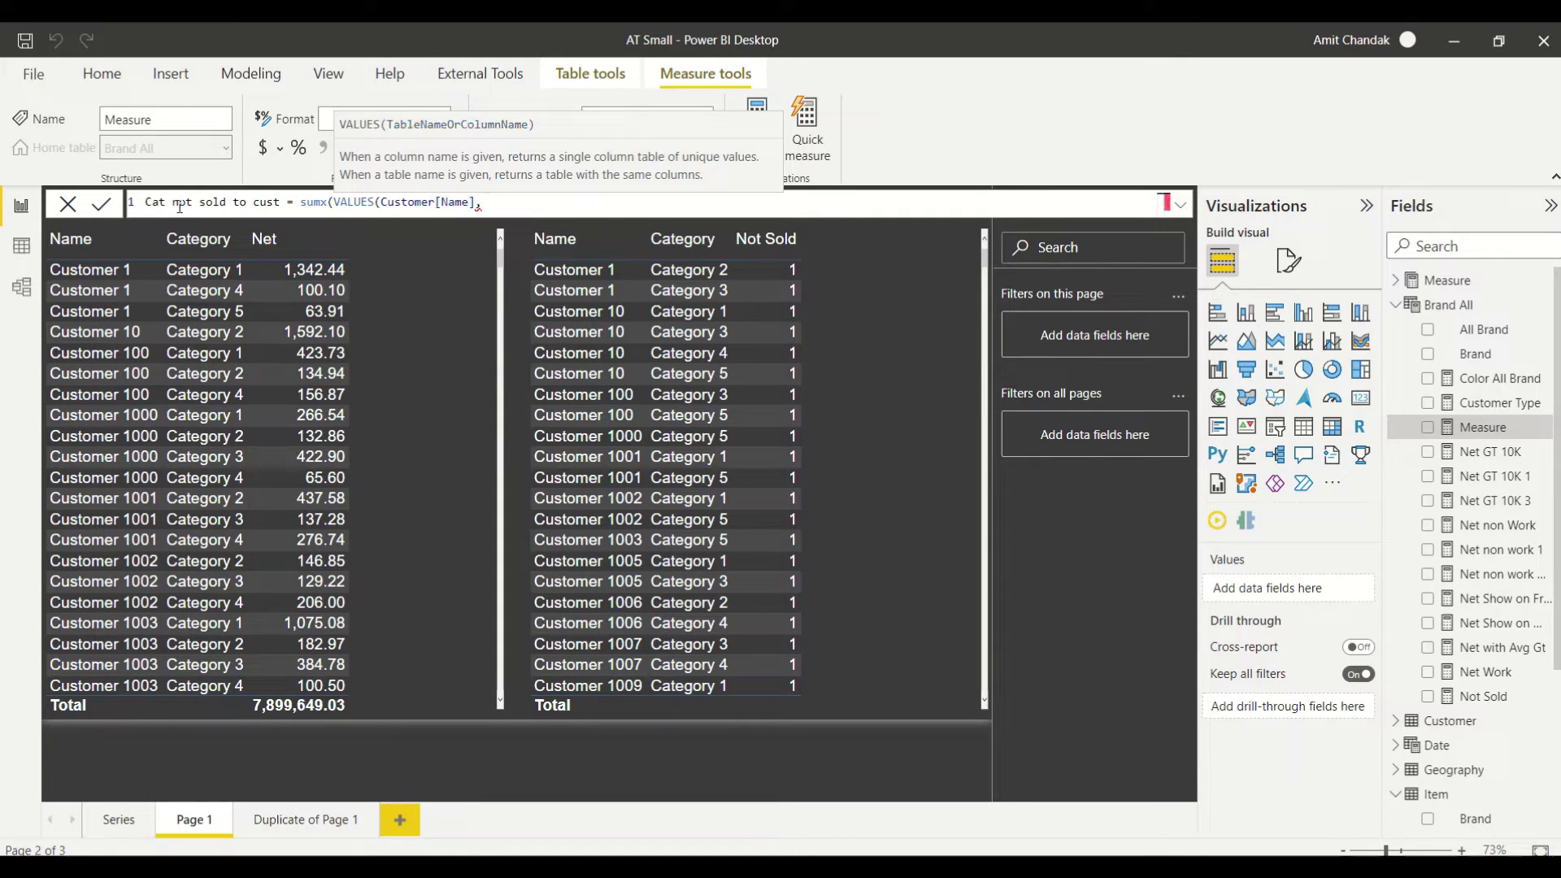
key("BackSpace")
type("),")
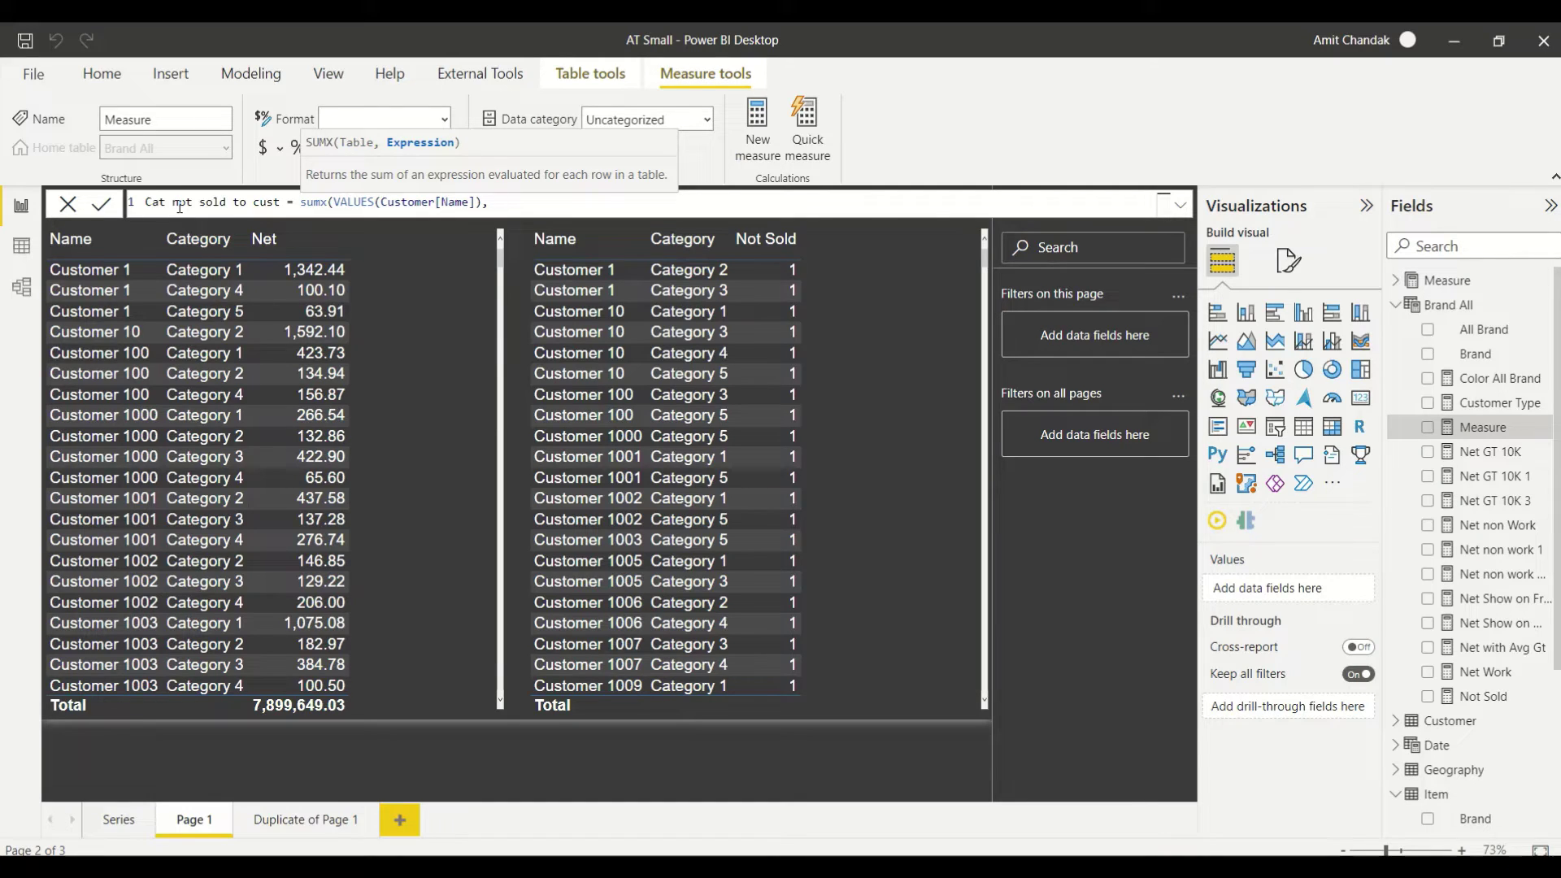
type(" cal")
key("Tab")
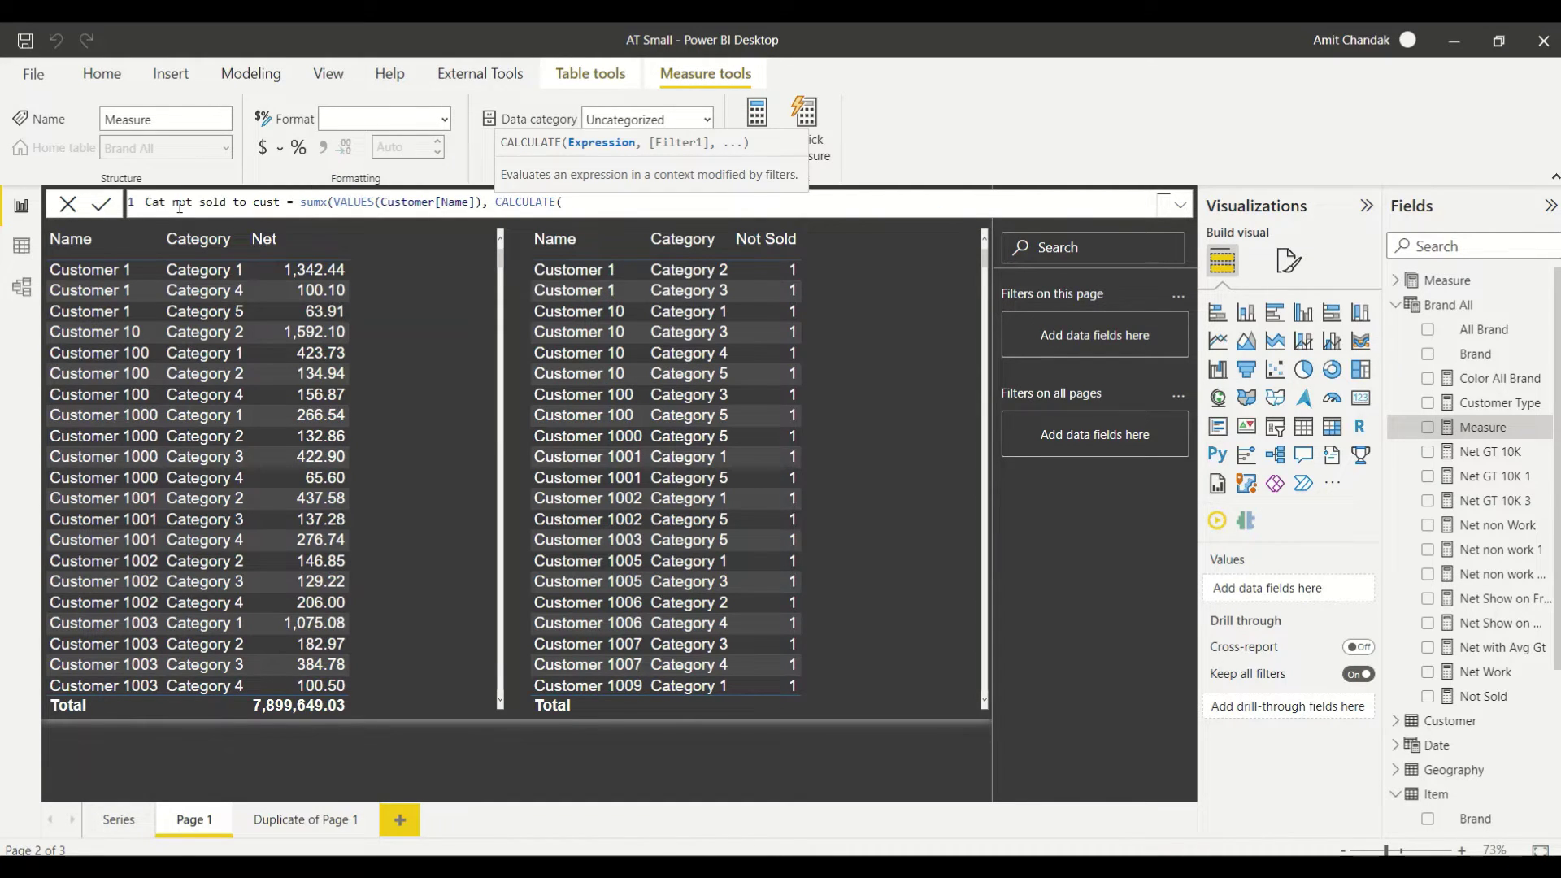
Complete it with sumx(values('Item'[Brand]), if(ISBLANK([Net]),1,BLANK())), close brackets, and commit.
type("sumc")
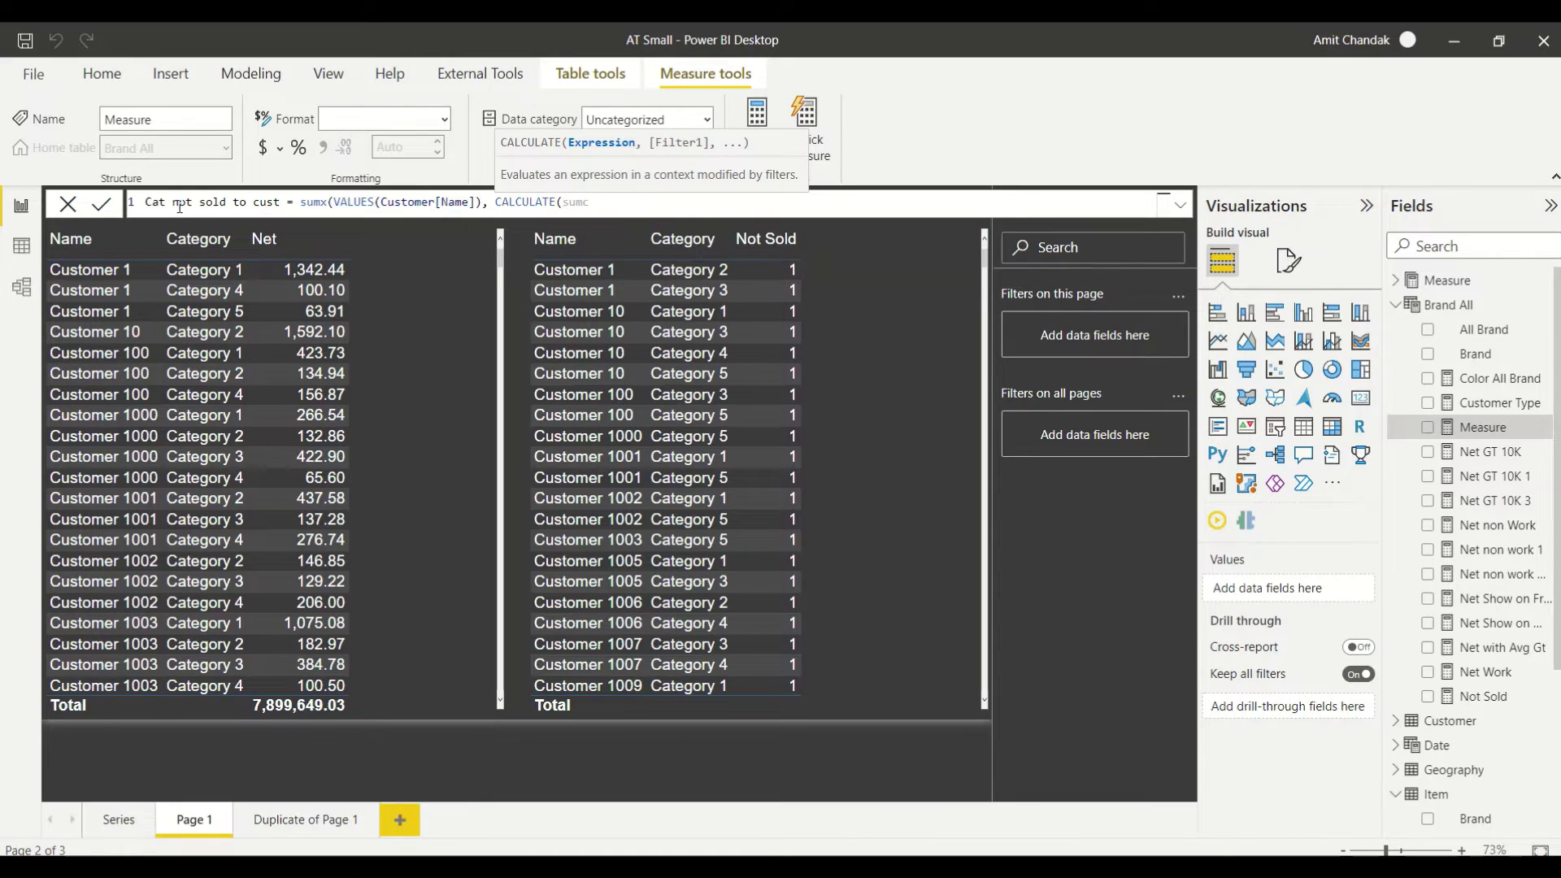
key("BackSpace")
type("x(")
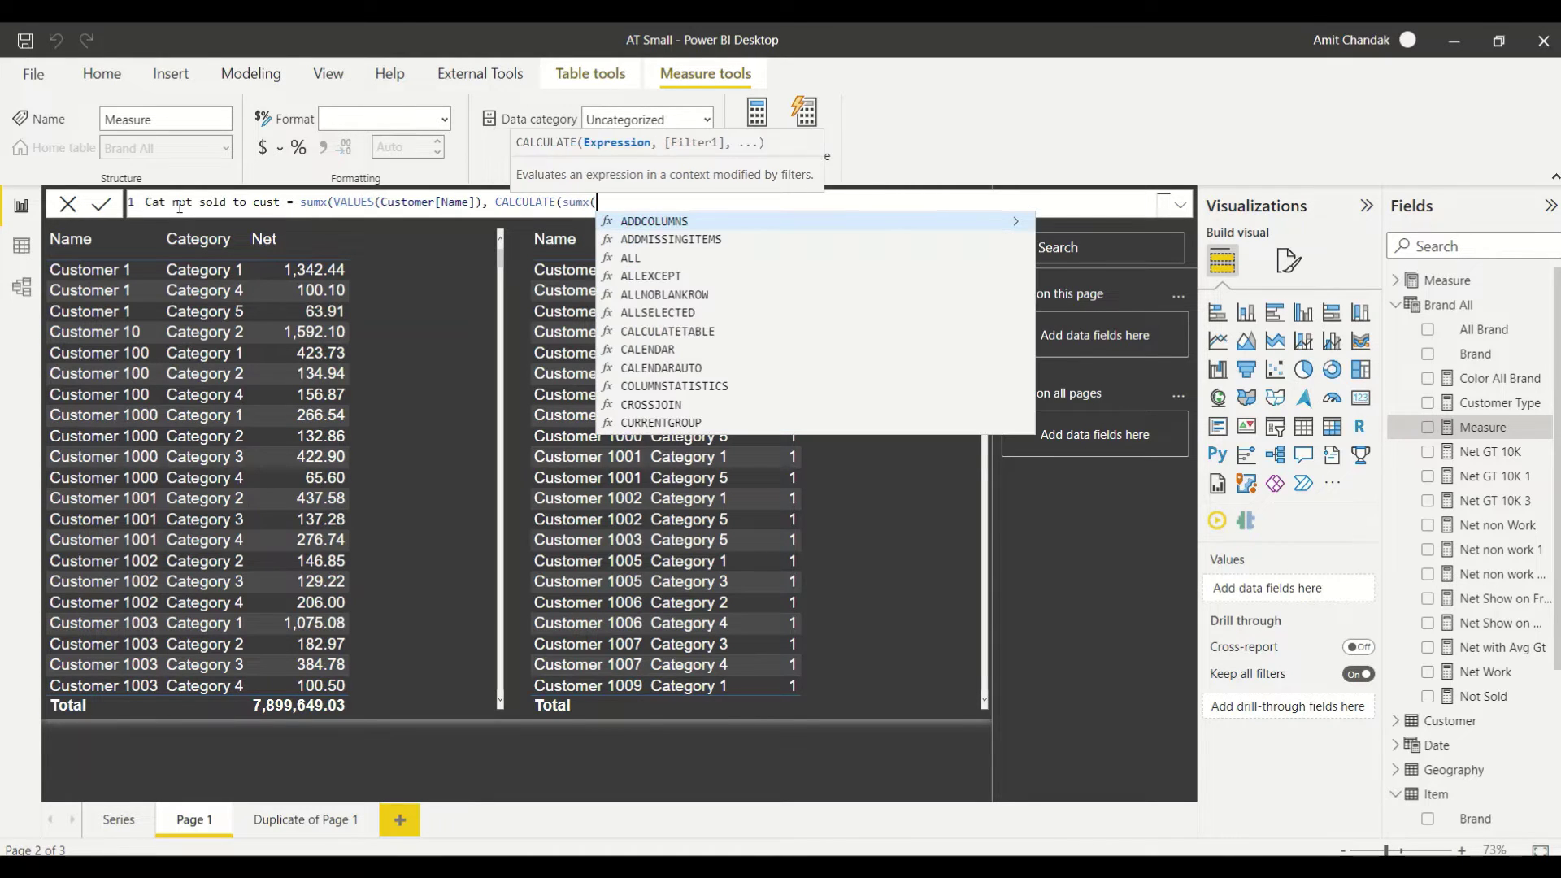
type("value")
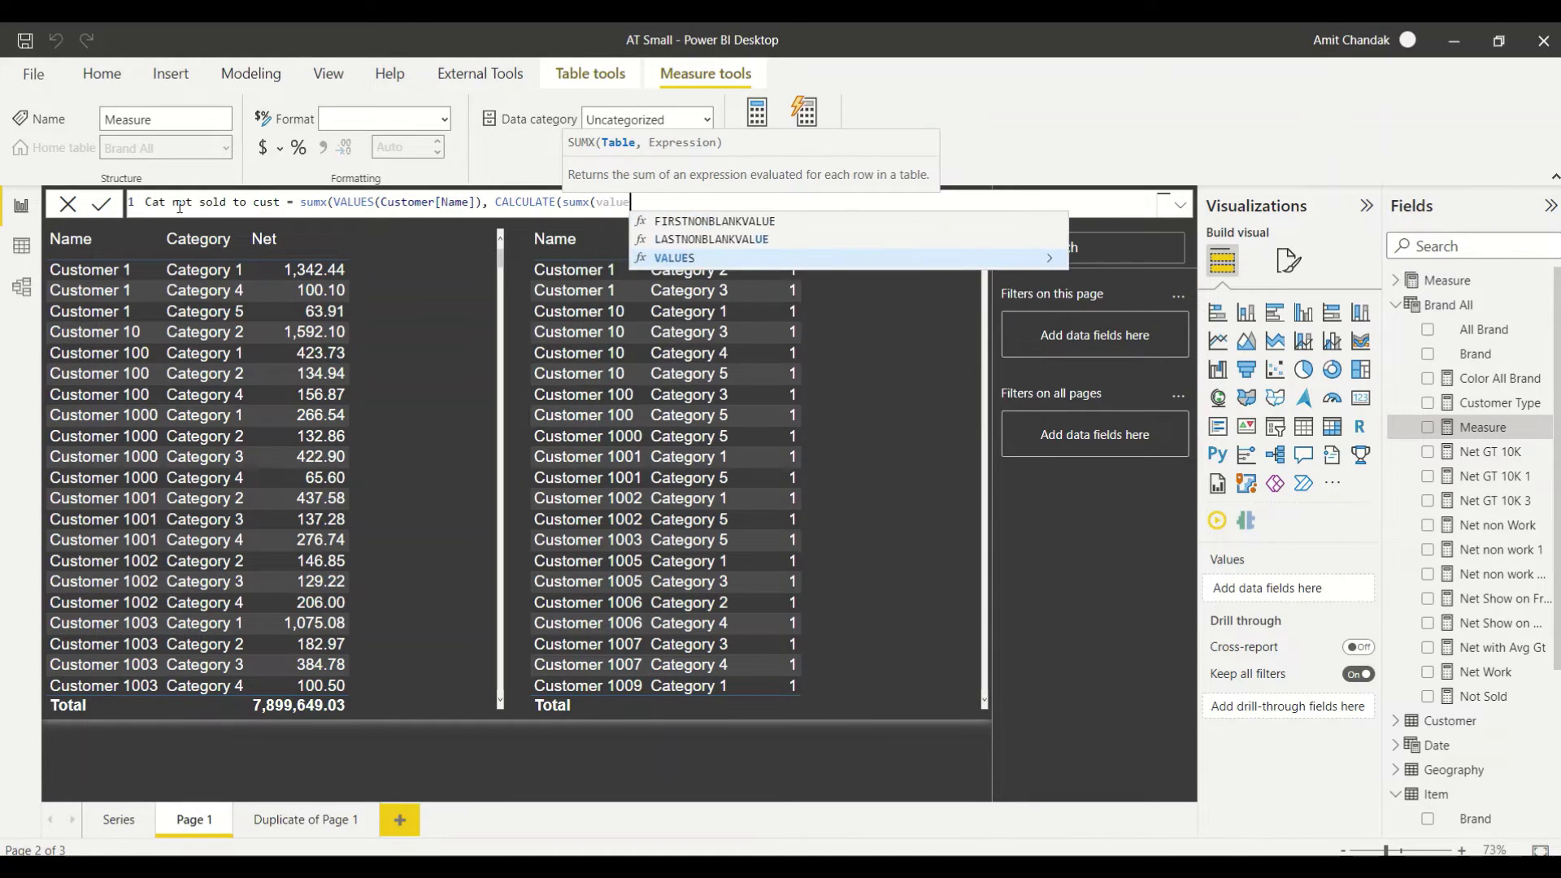
type("s(ite")
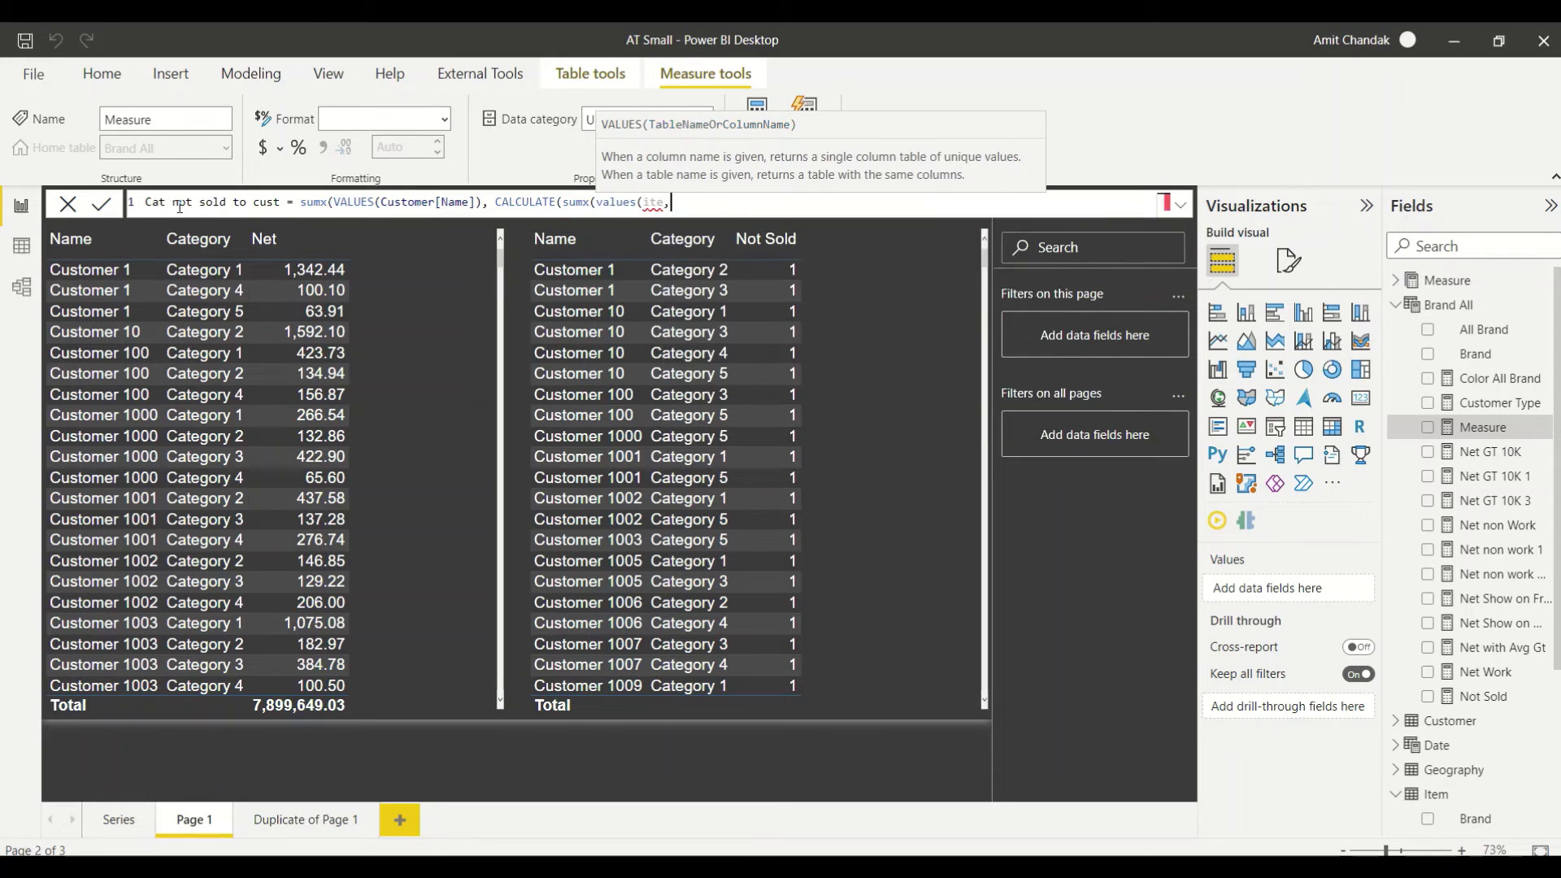
type("m[b")
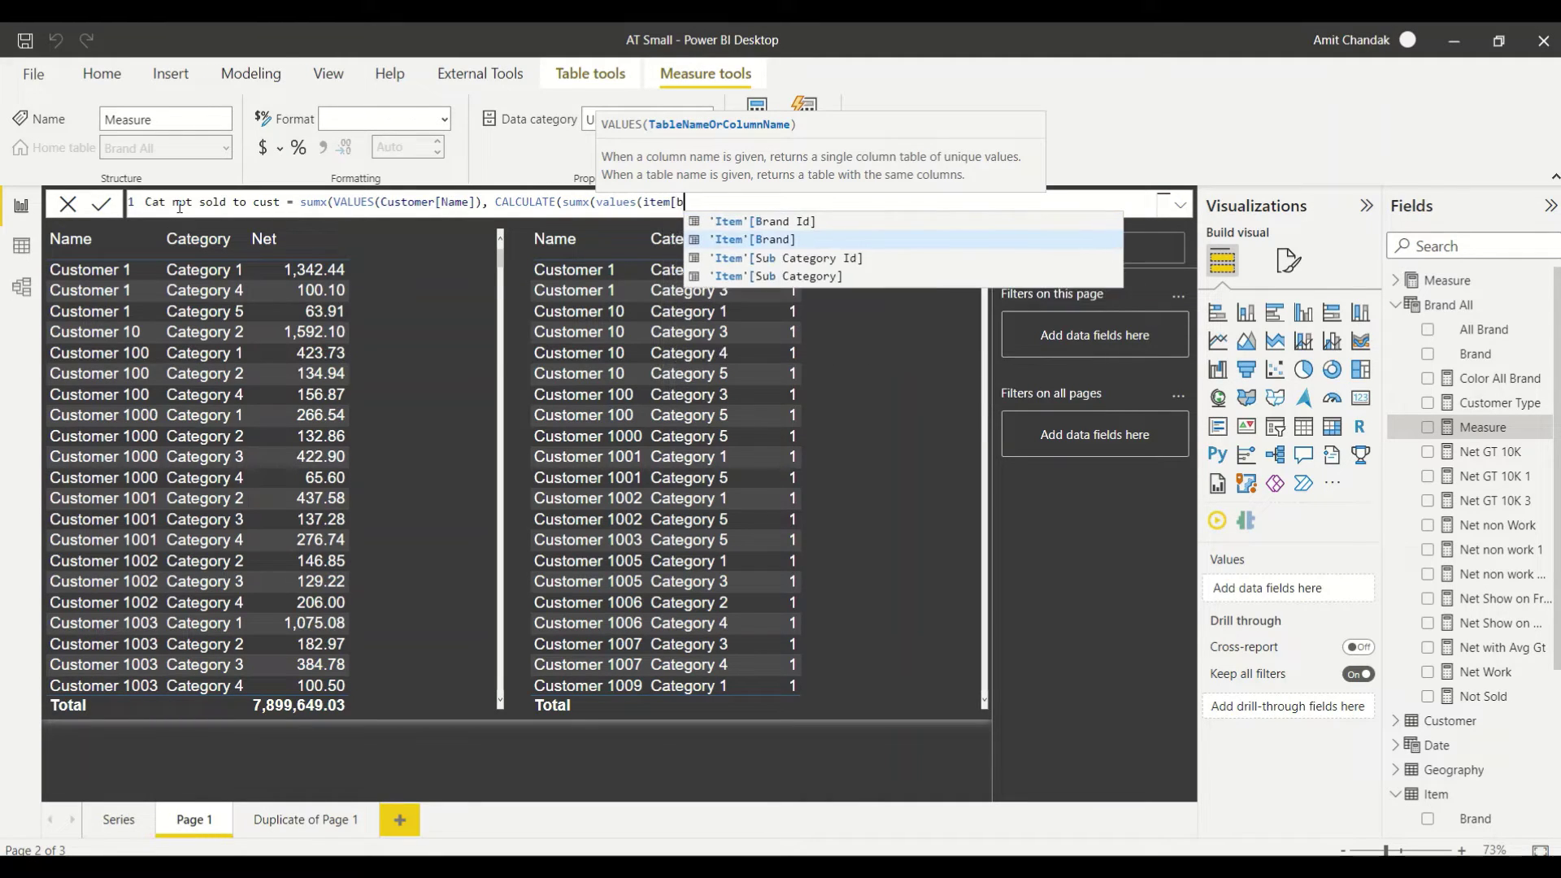
type("r")
key("Tab")
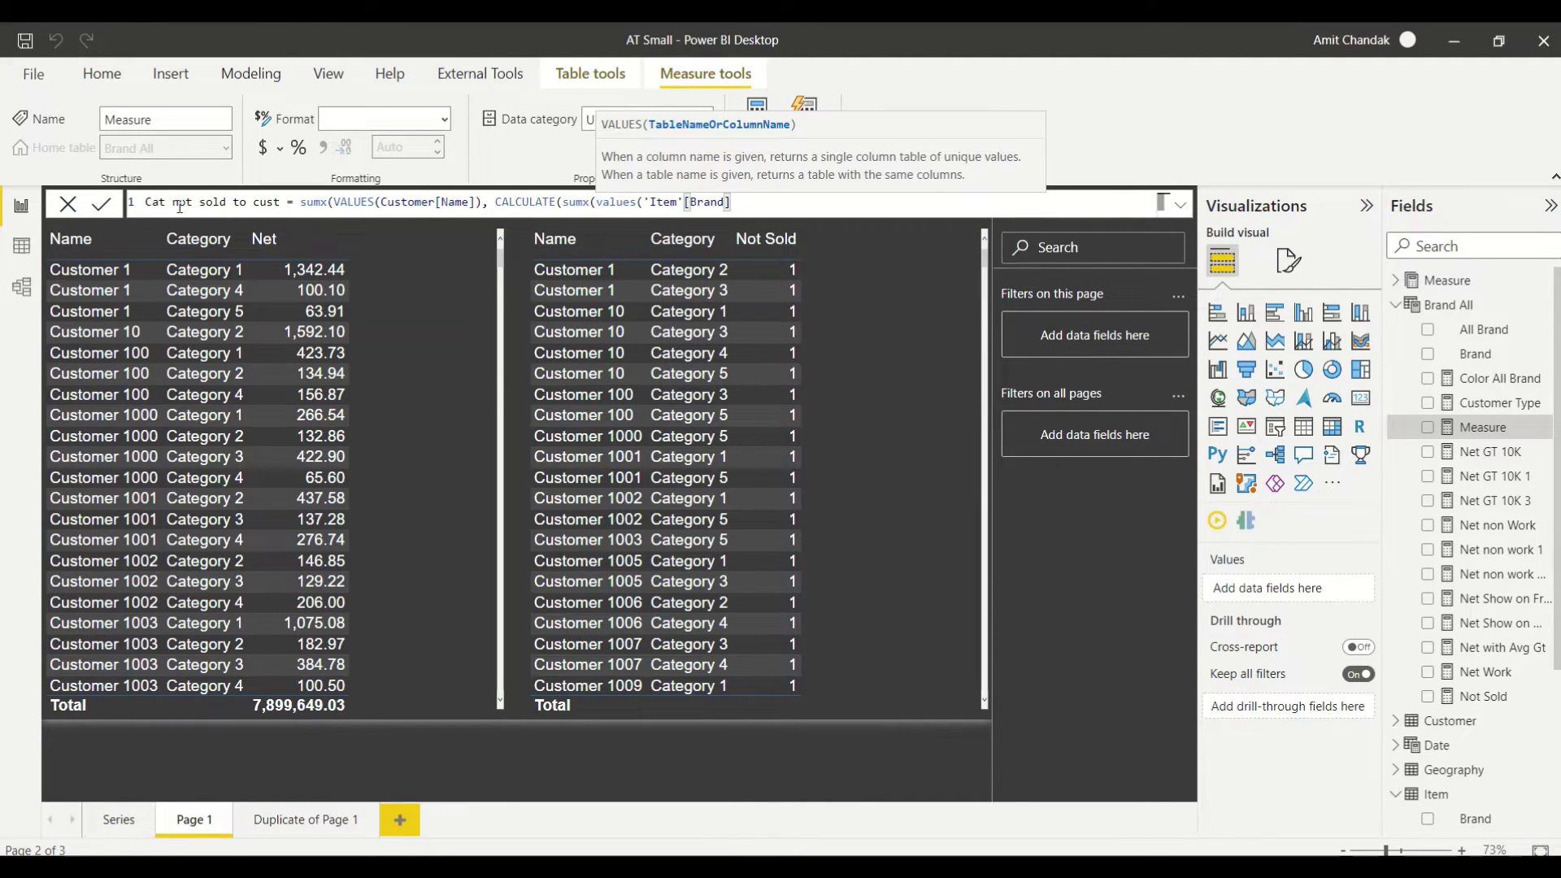
type(")")
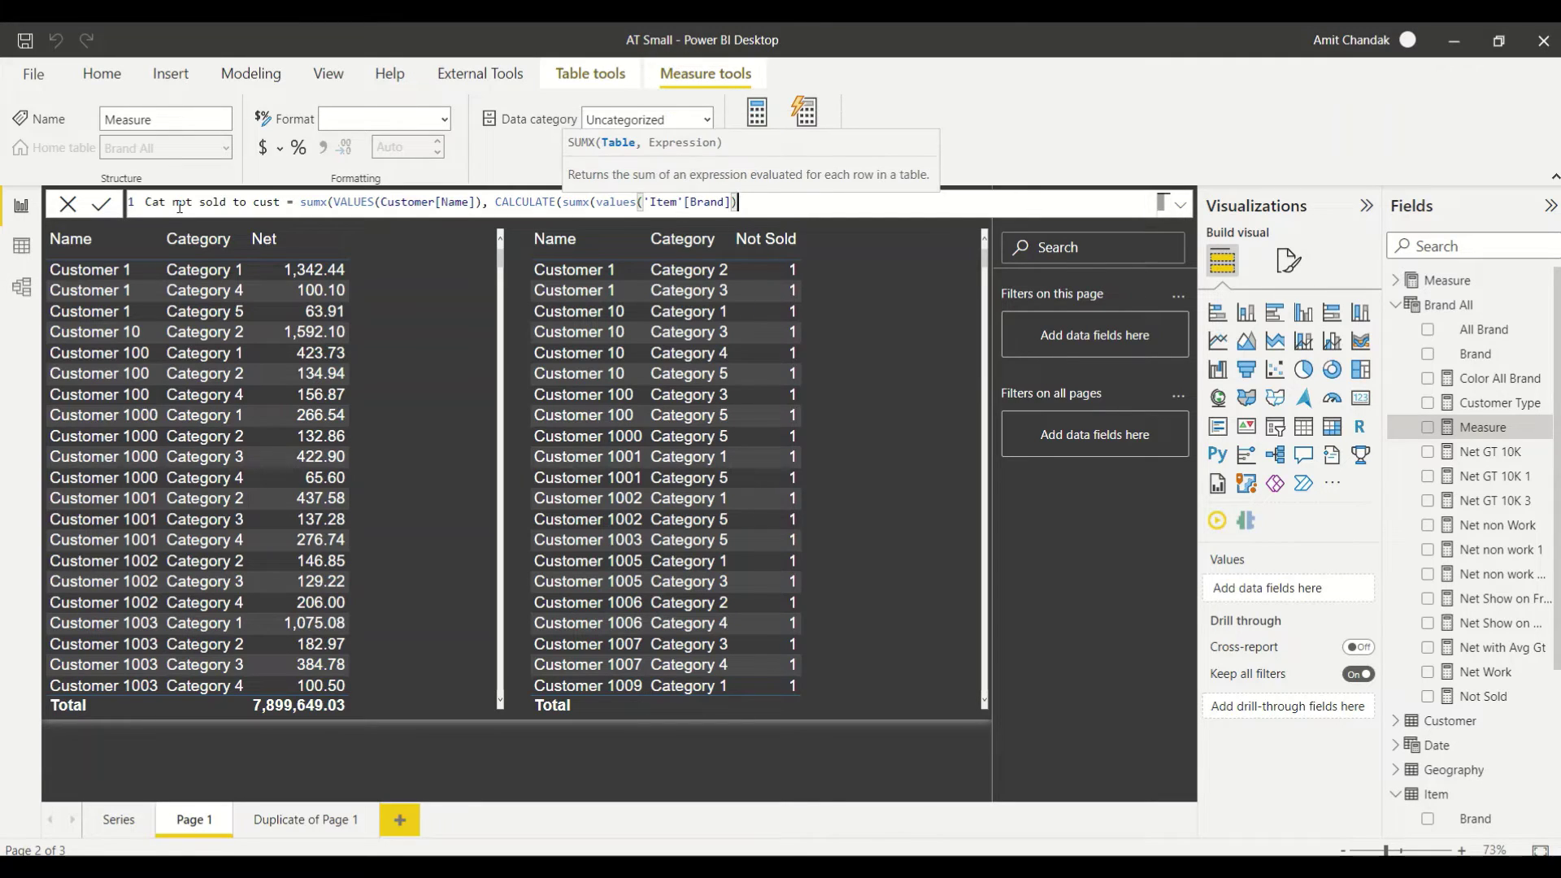
type(", if(isn")
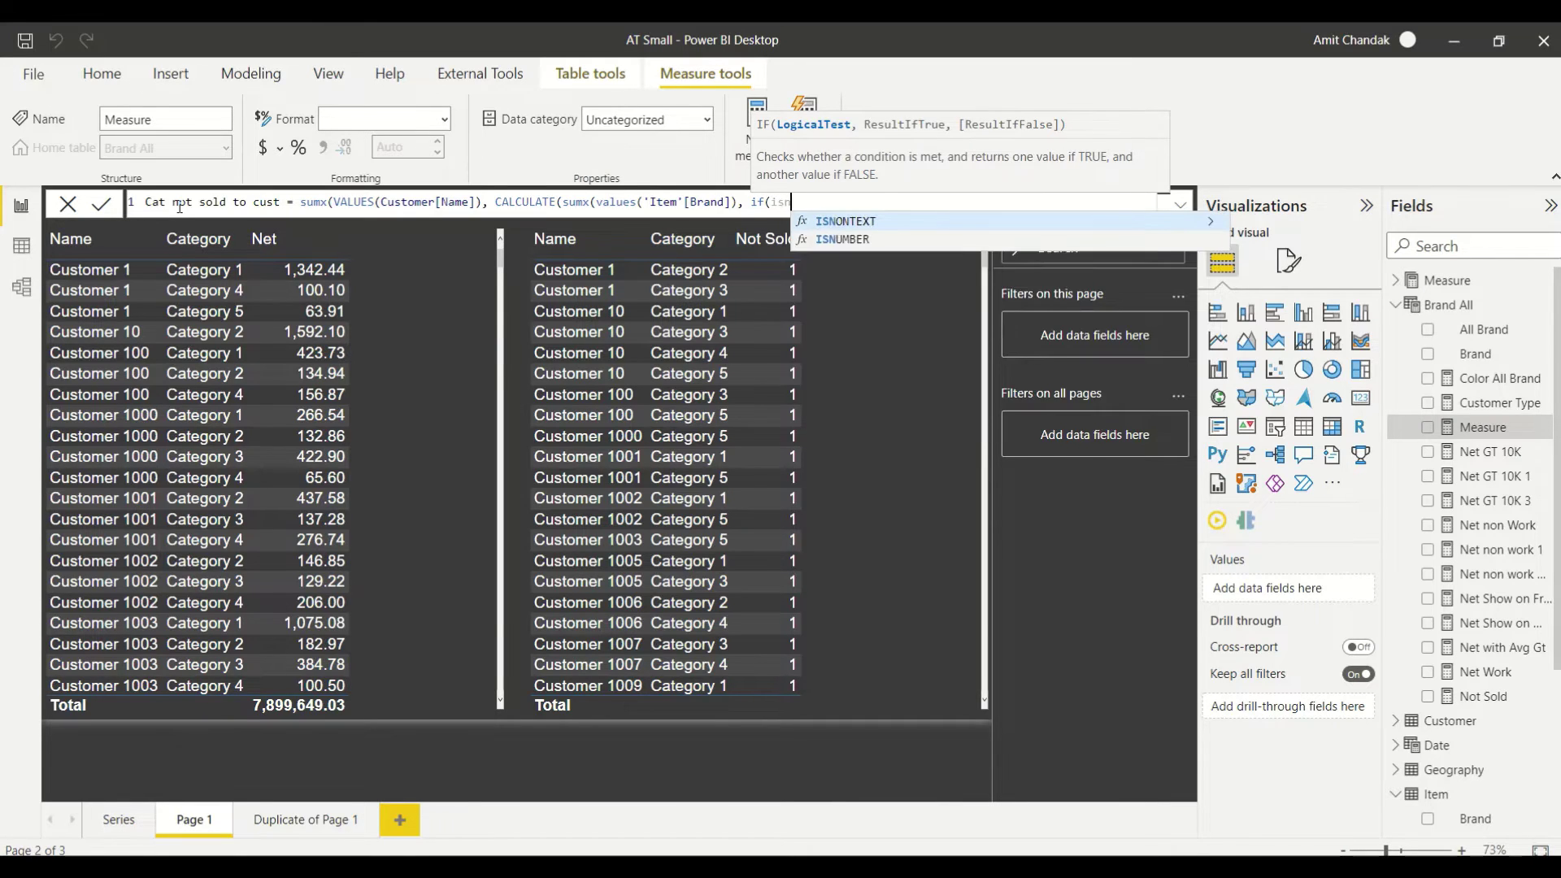
key("BackSpace")
type("bl")
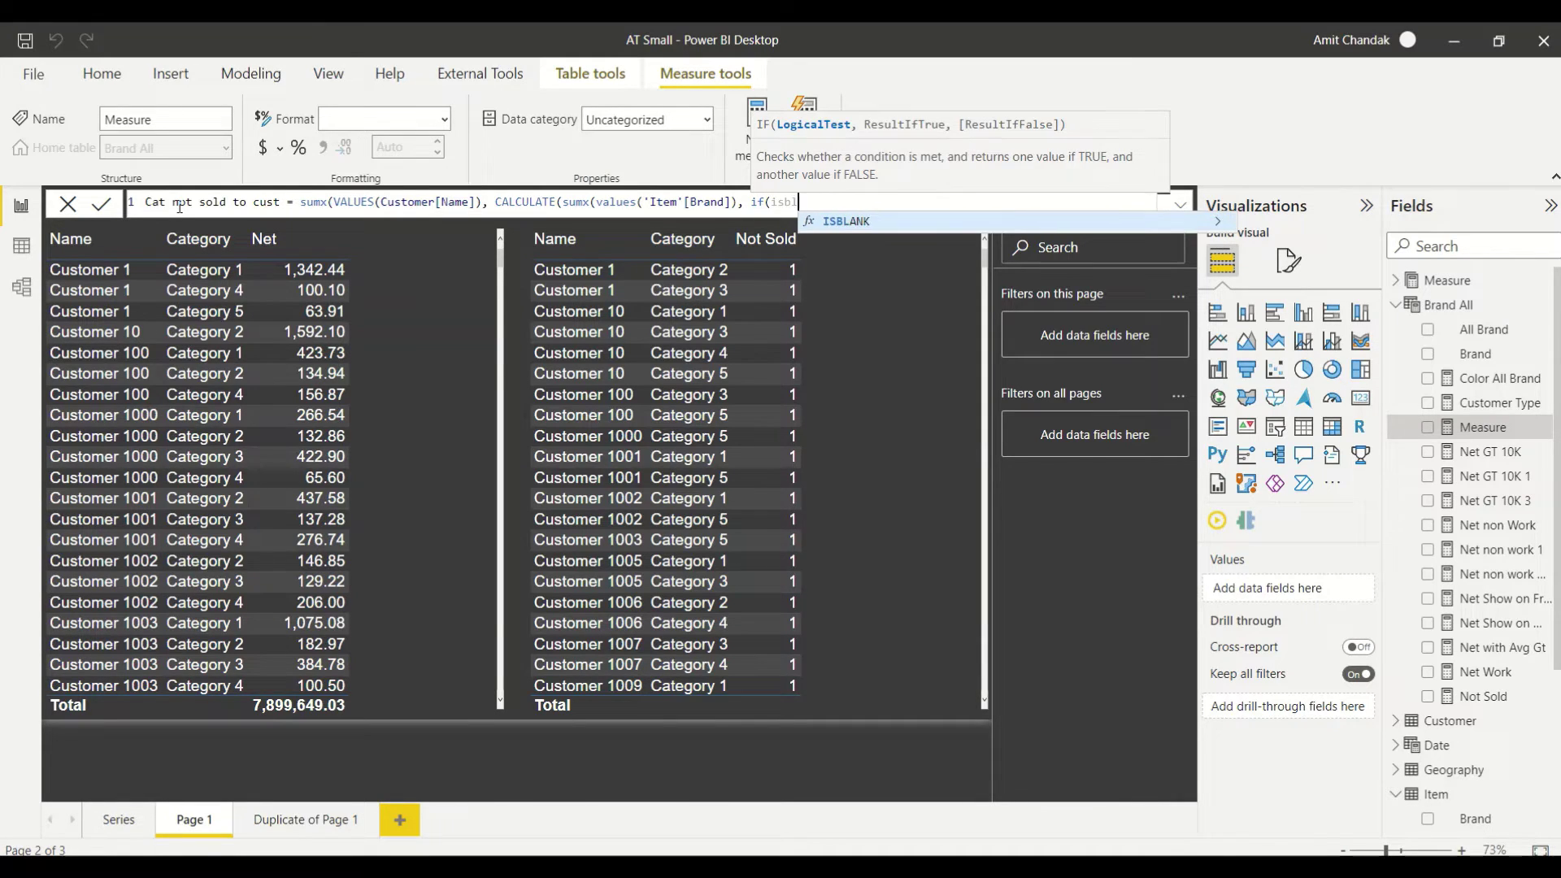
key("Tab")
type("[")
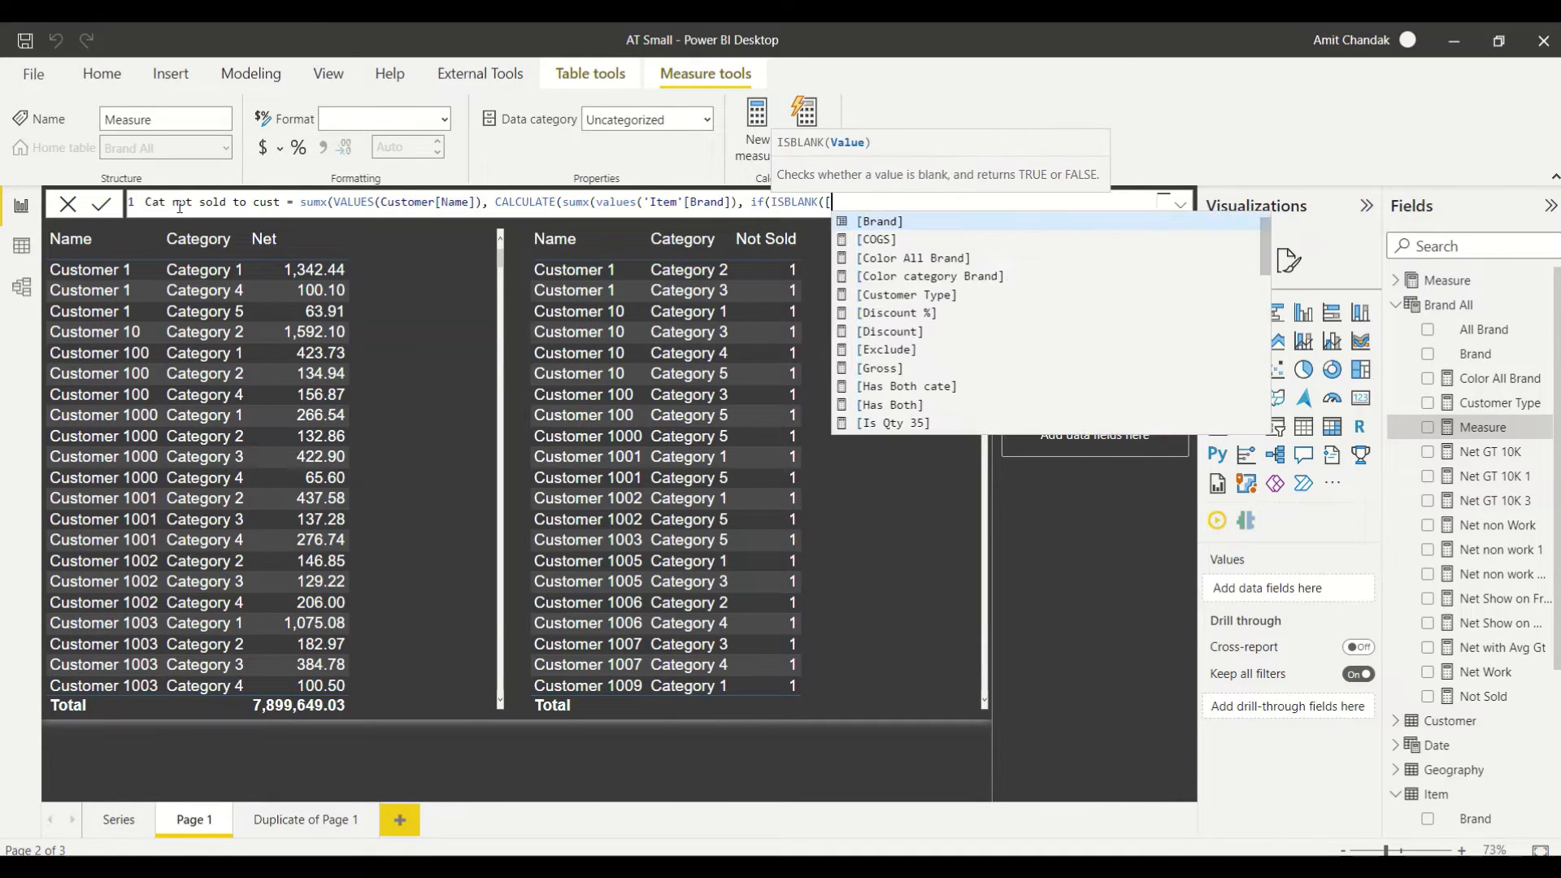
type("net")
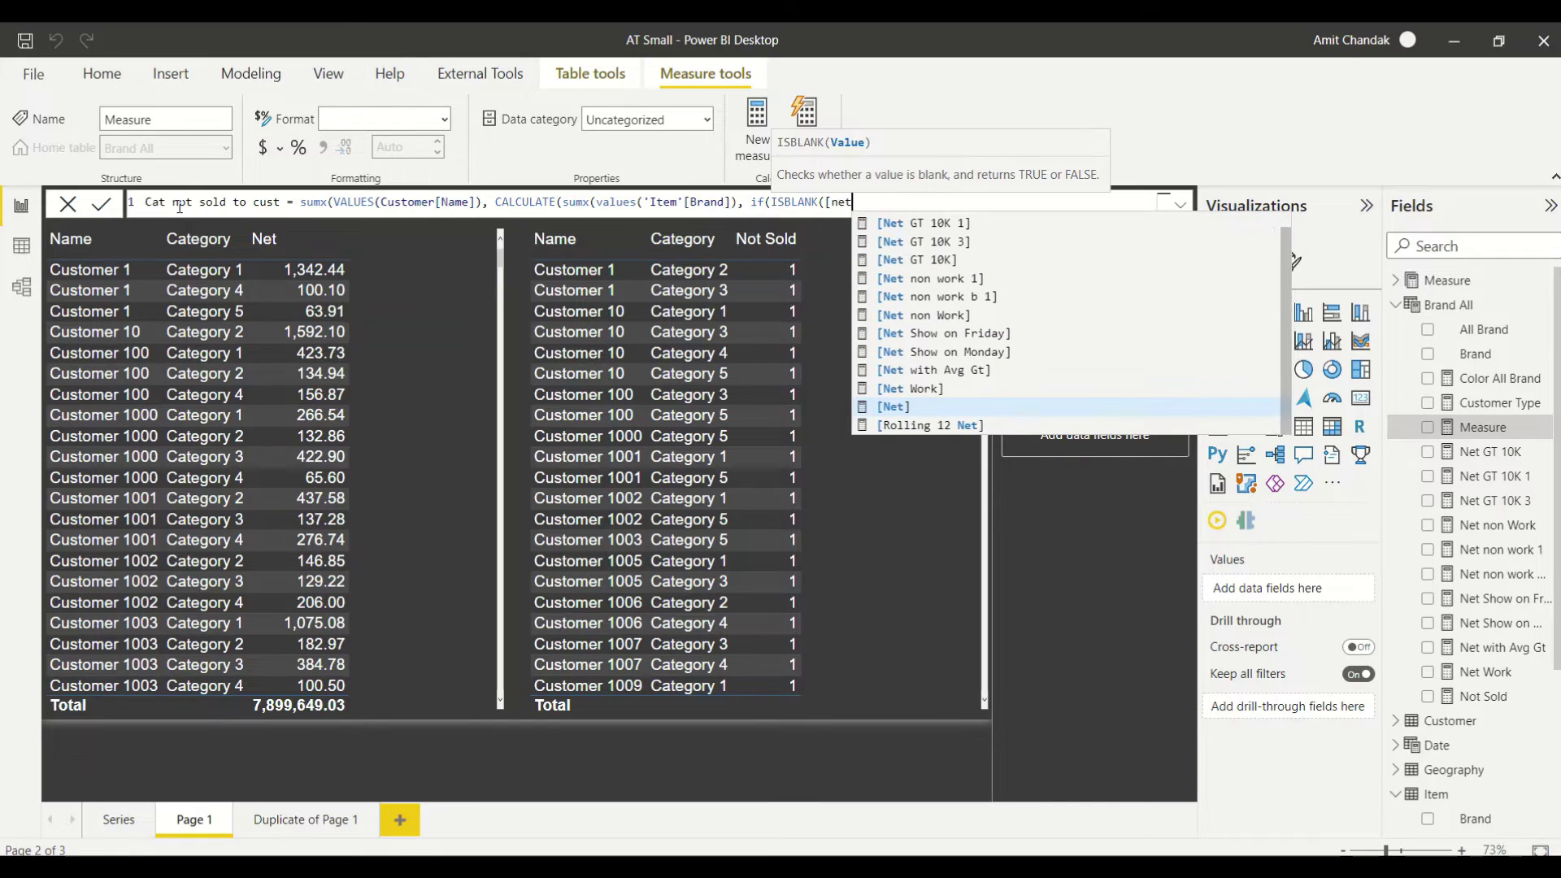
key("Tab")
type(",1")
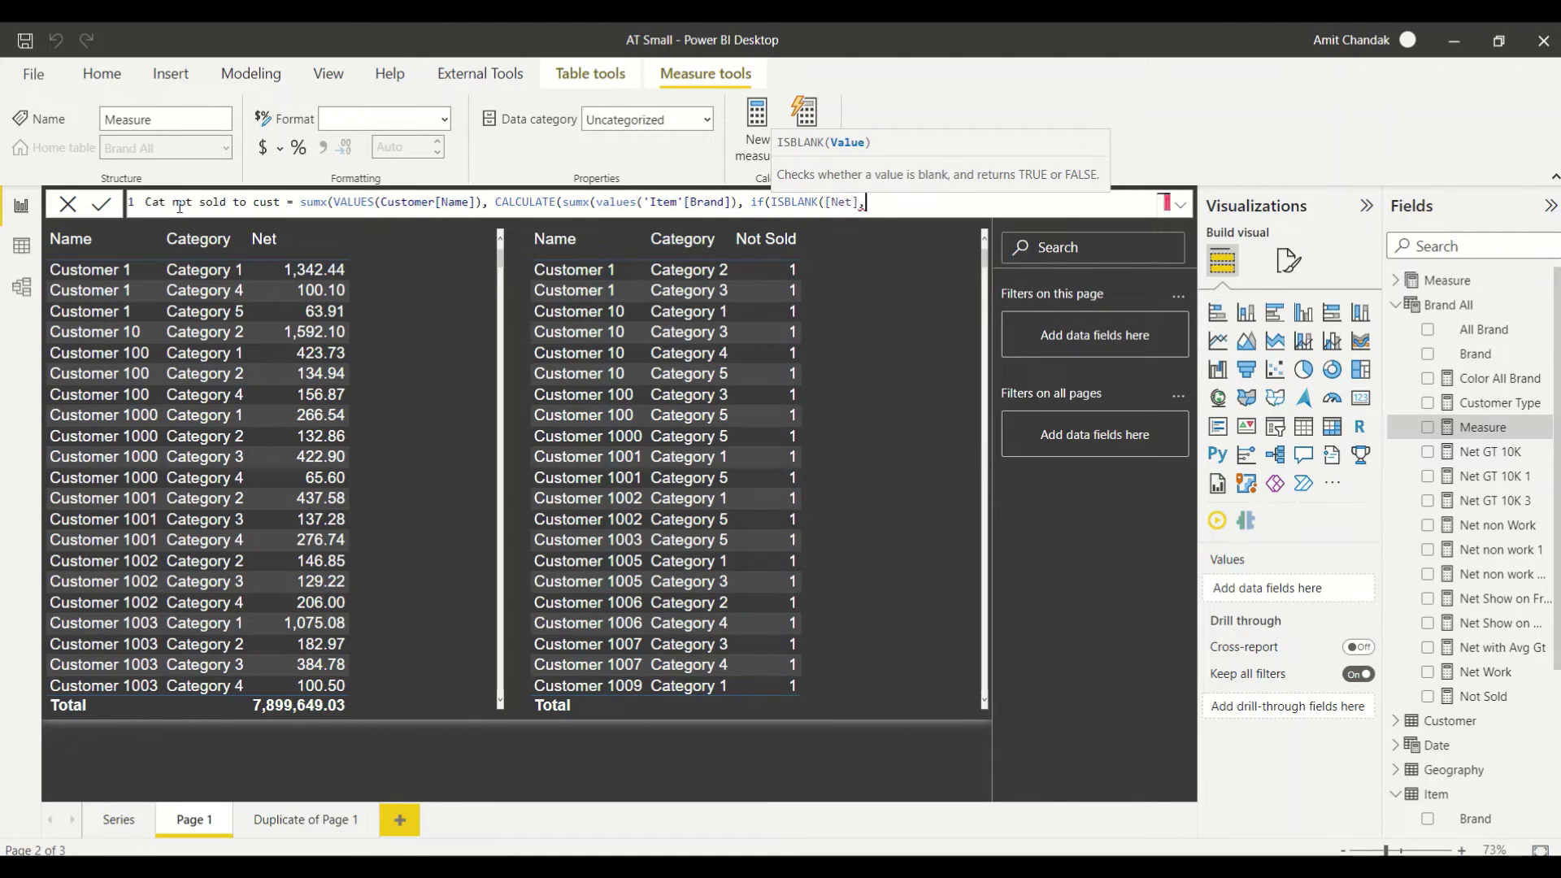
type(",")
key("Left")
key("Left")
key("Left")
type(")")
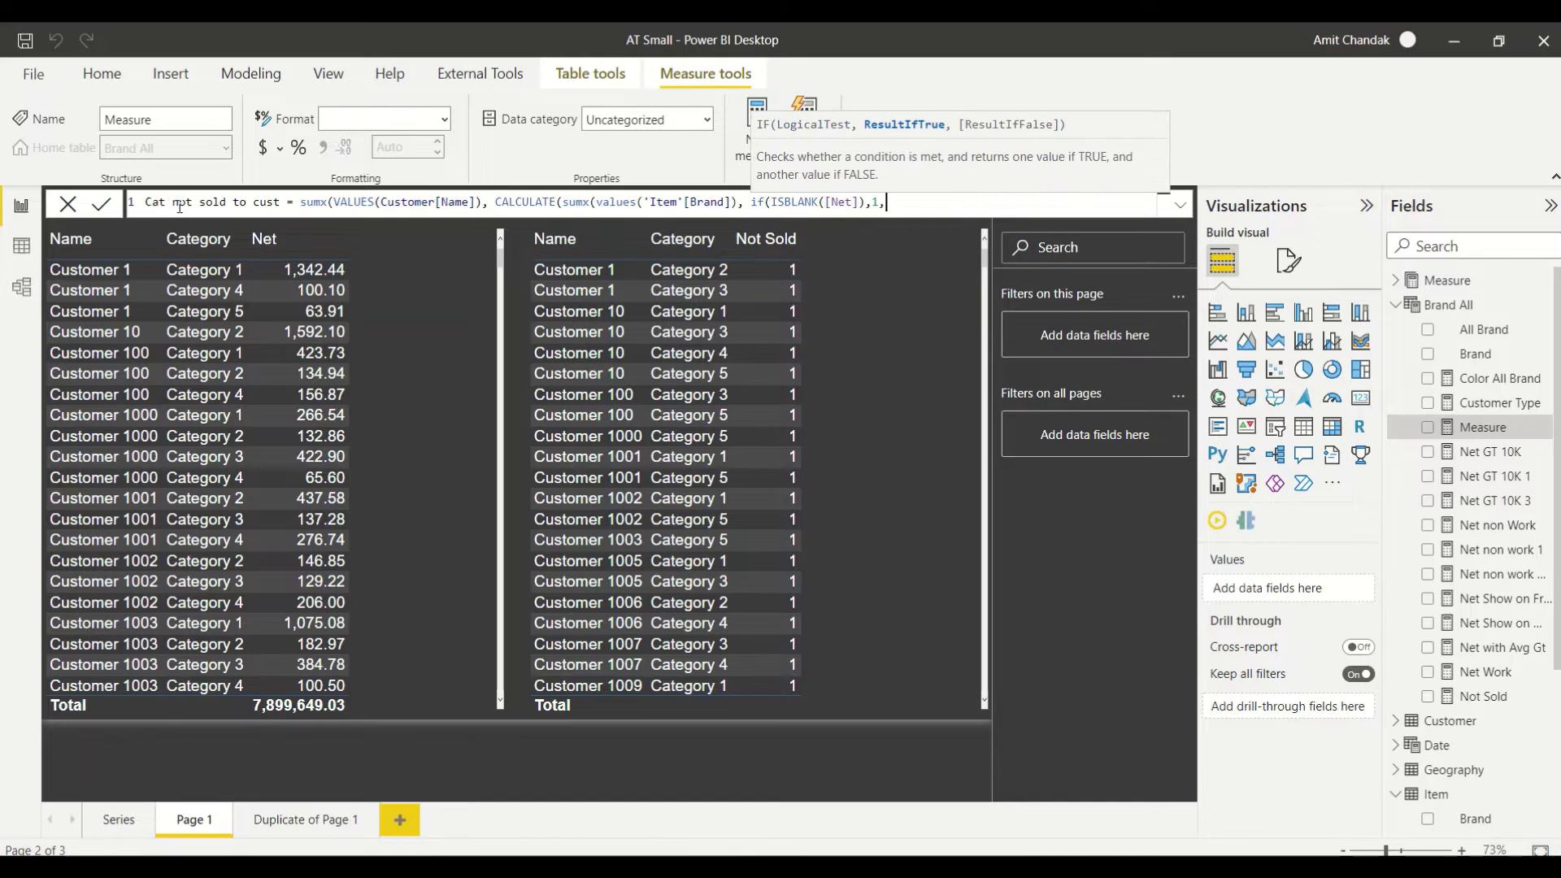
key("End")
type("bla")
key("Tab")
type(")")
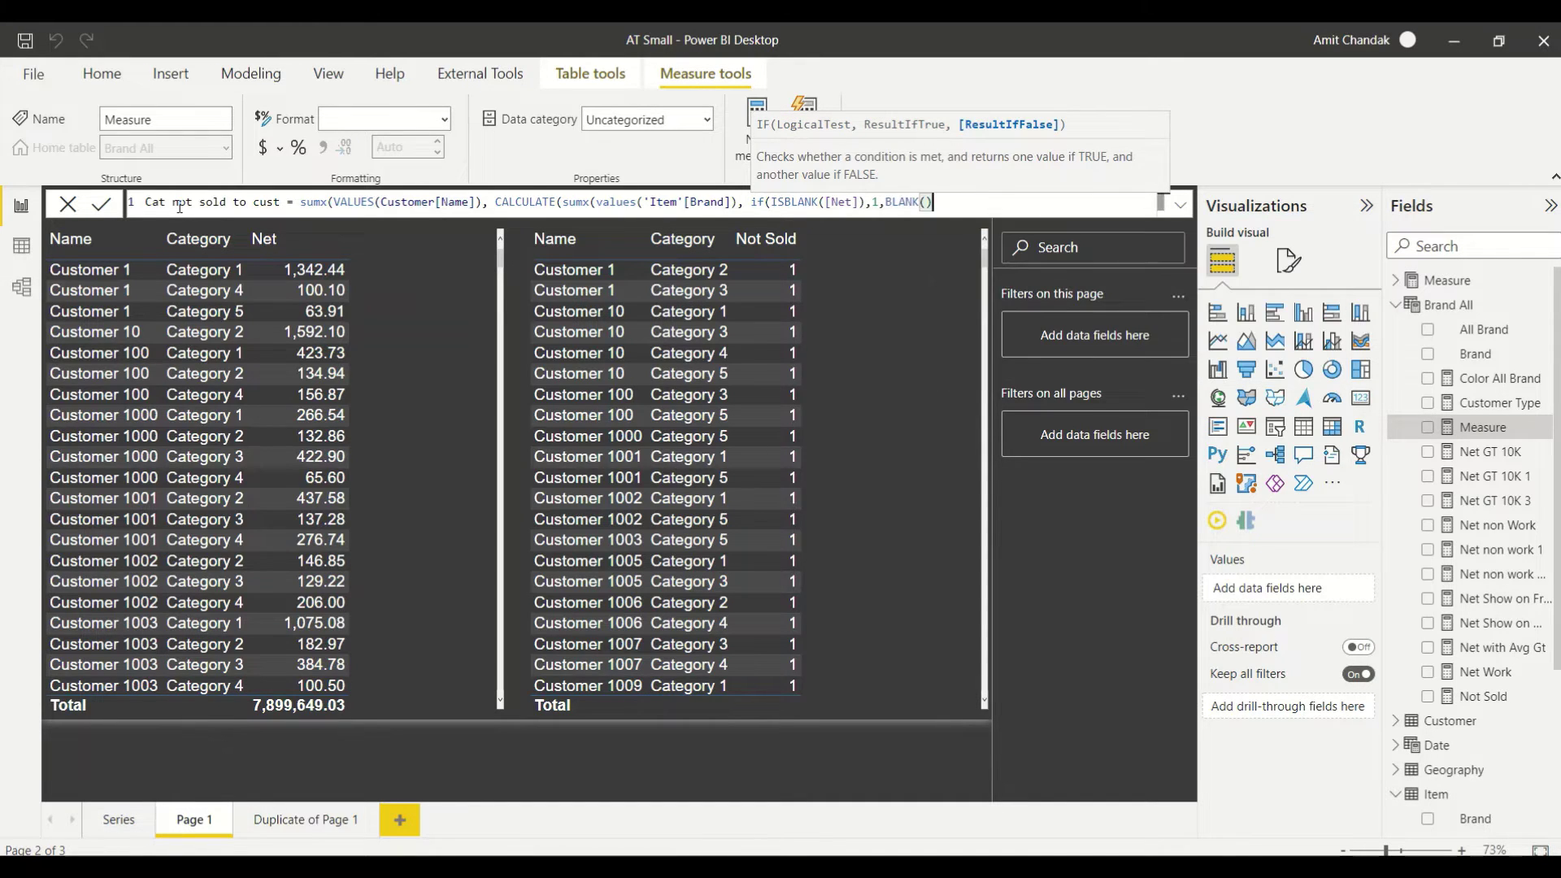
type("))")
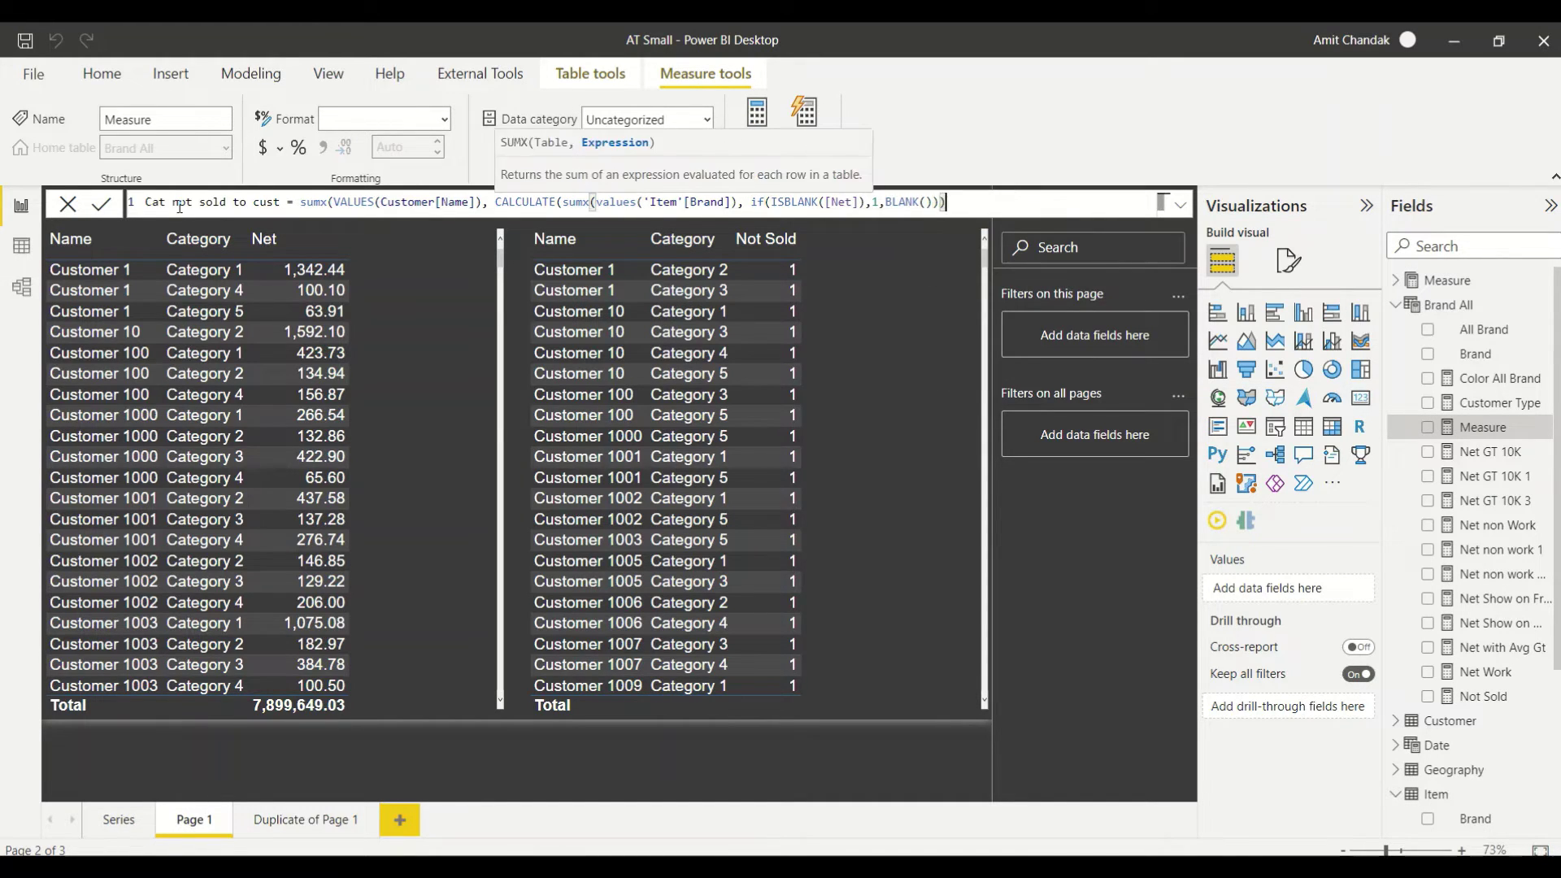
type(")")
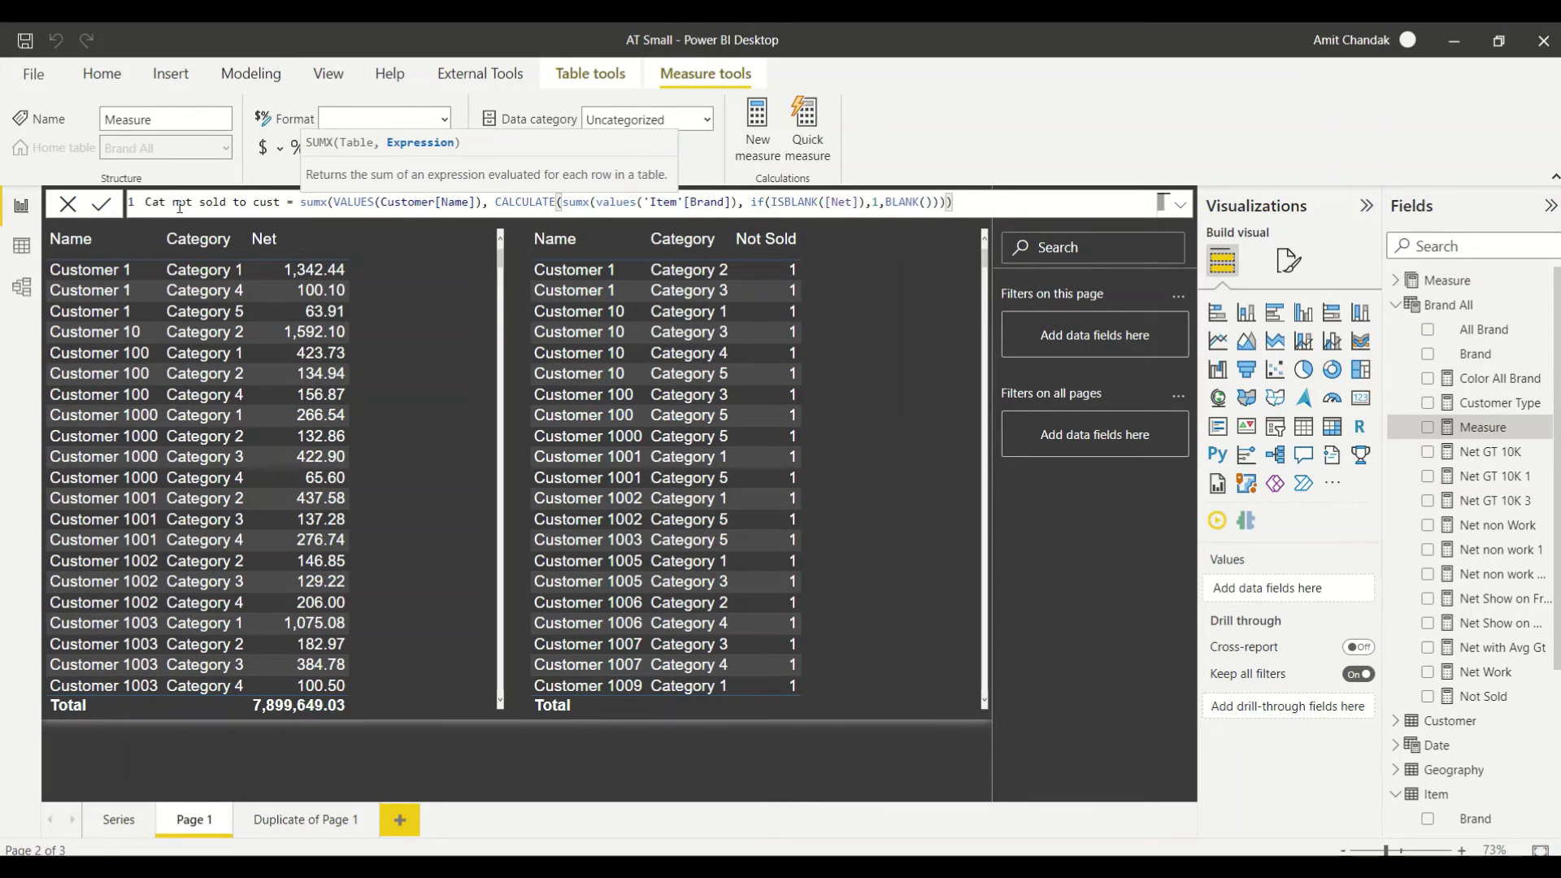
type(")")
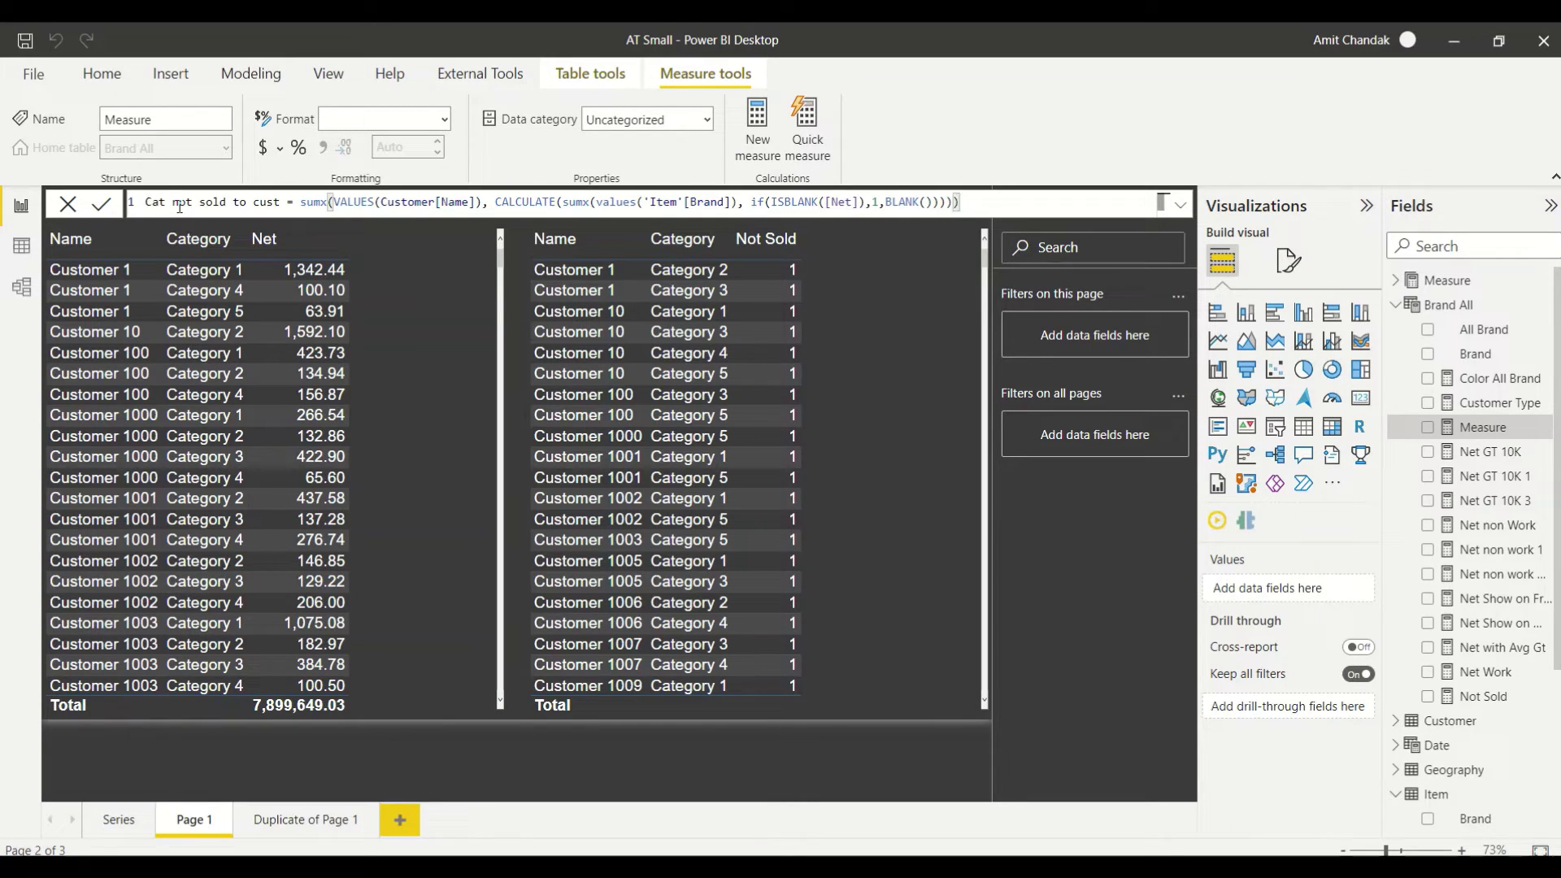
key("Return")
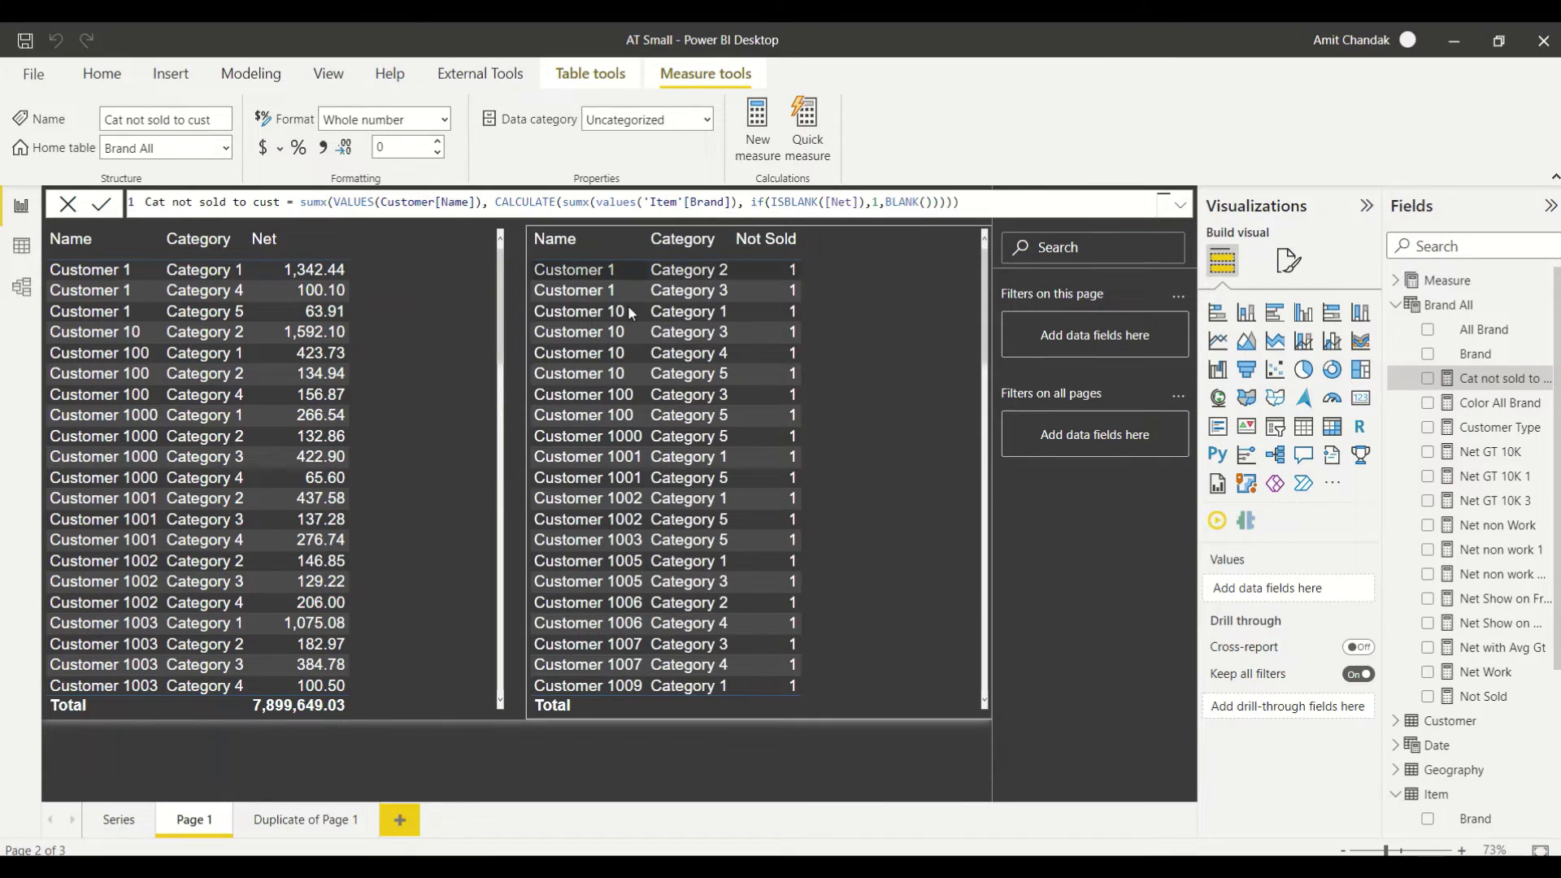
Add Cat not sold to cust to the Not Sold table and select Brand in its formula.
left_click_drag(1500, 378, 925, 335)
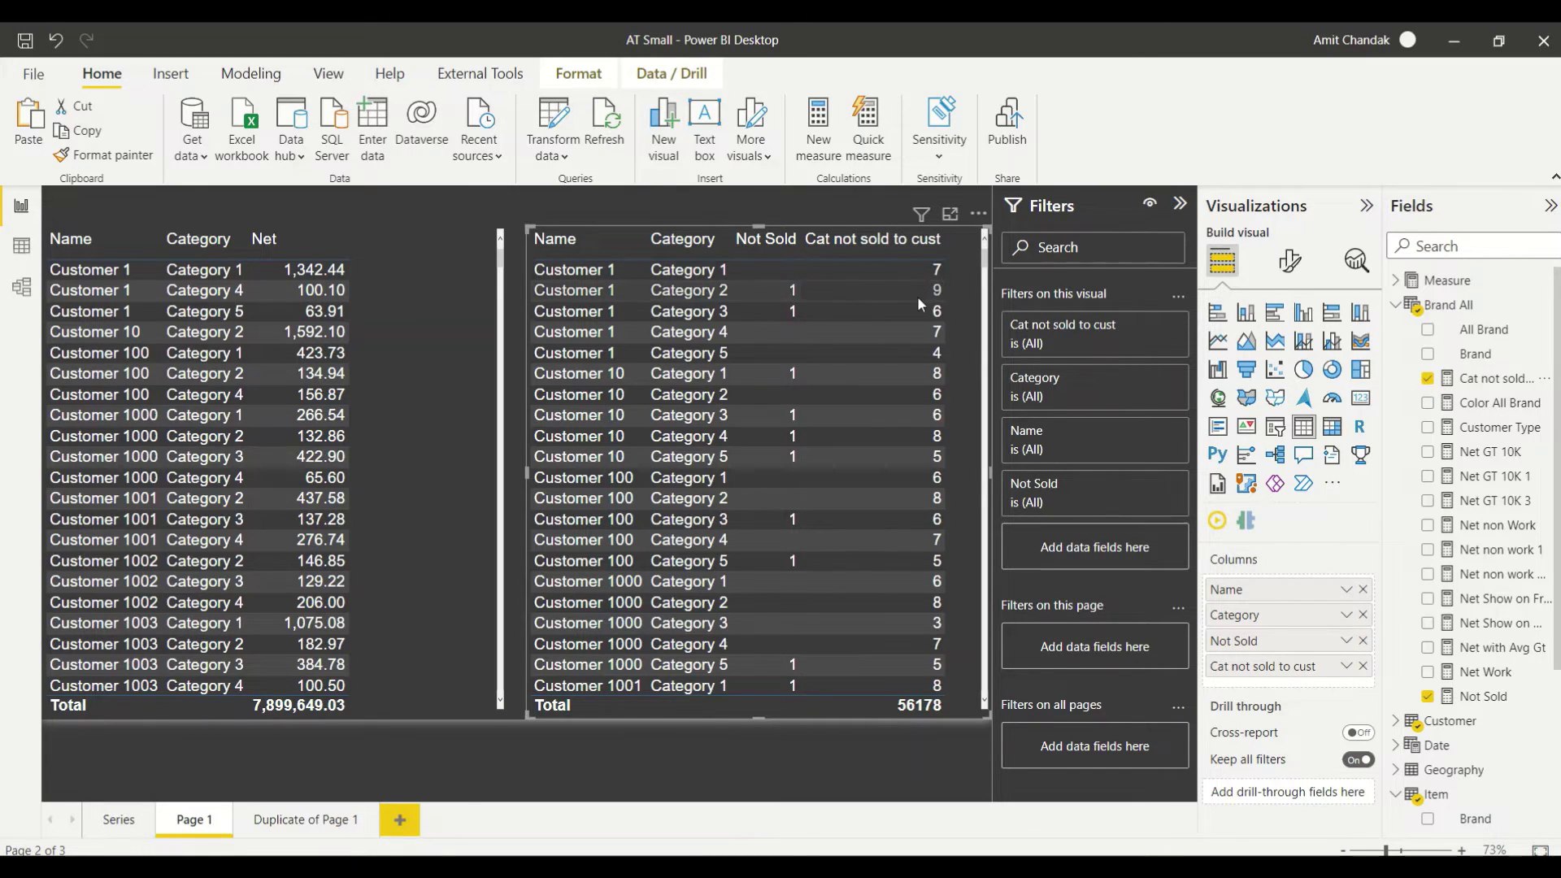
left_click(1500, 378)
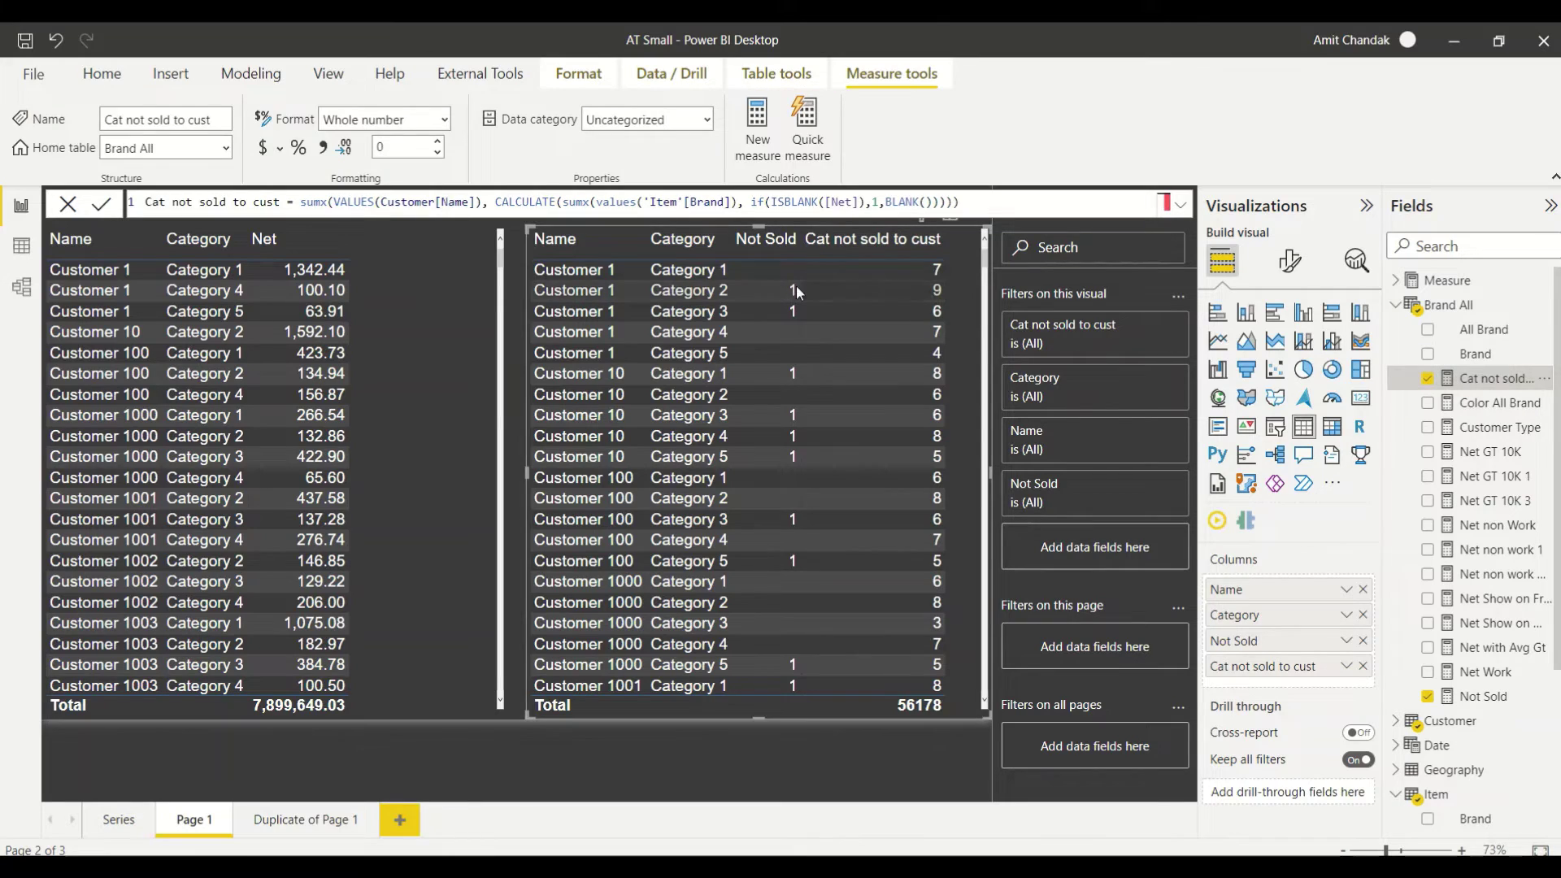
double_click(700, 202)
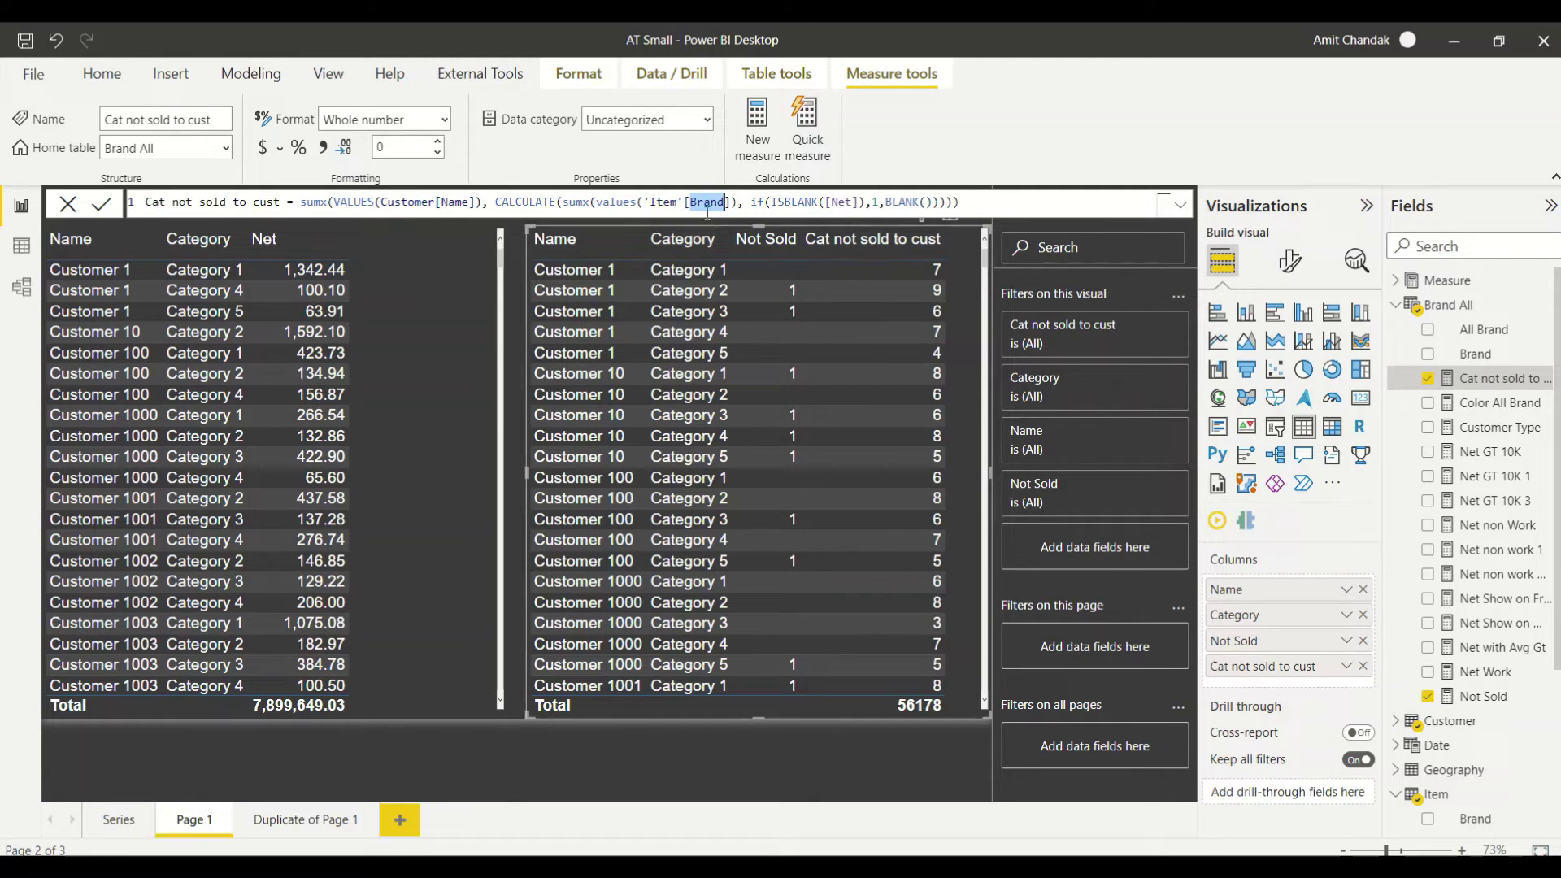
Change the measure to iterate 'Item'[Category] instead of Brand, then select the left Net table.
type("cat")
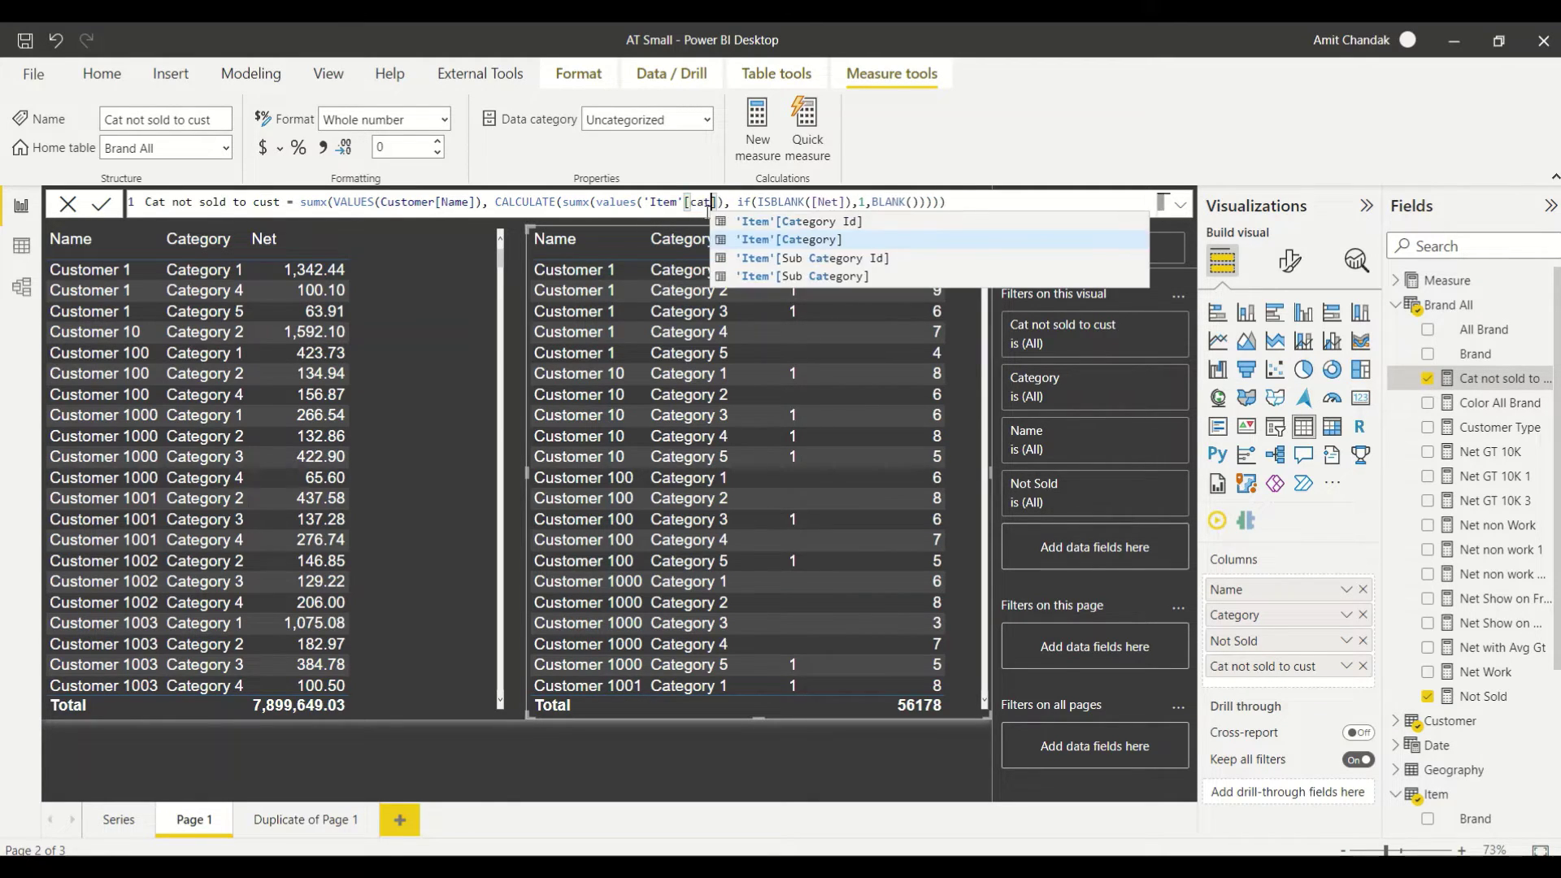
key("Tab")
key("ctrl+Right")
key("ctrl+Right")
key("ctrl+Right")
key("ctrl+Right")
key("ctrl+Right")
key("ctrl+Right")
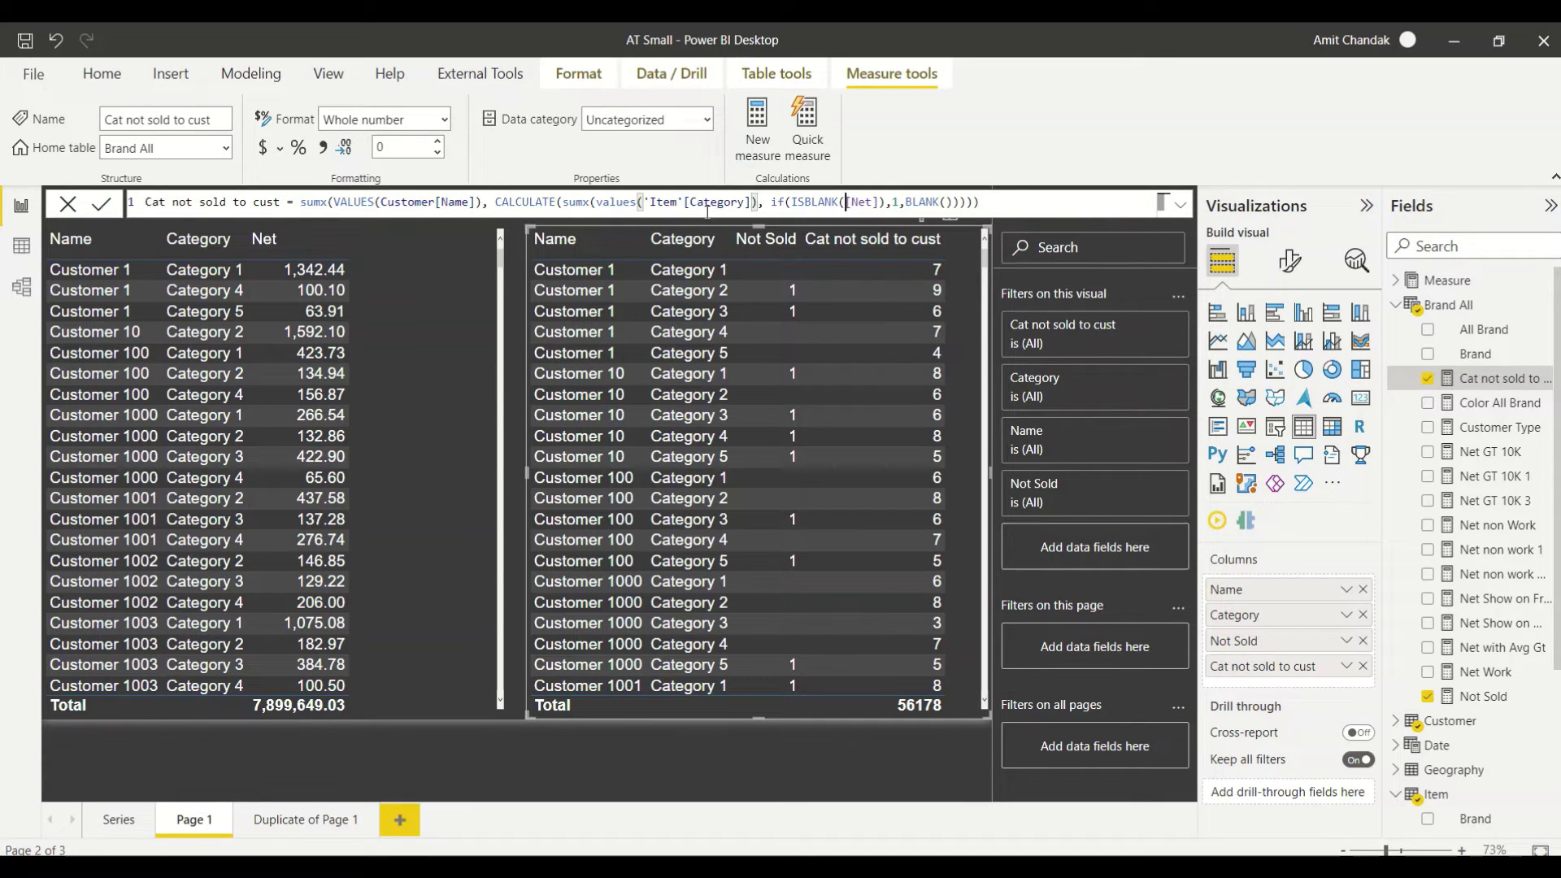
key("Return")
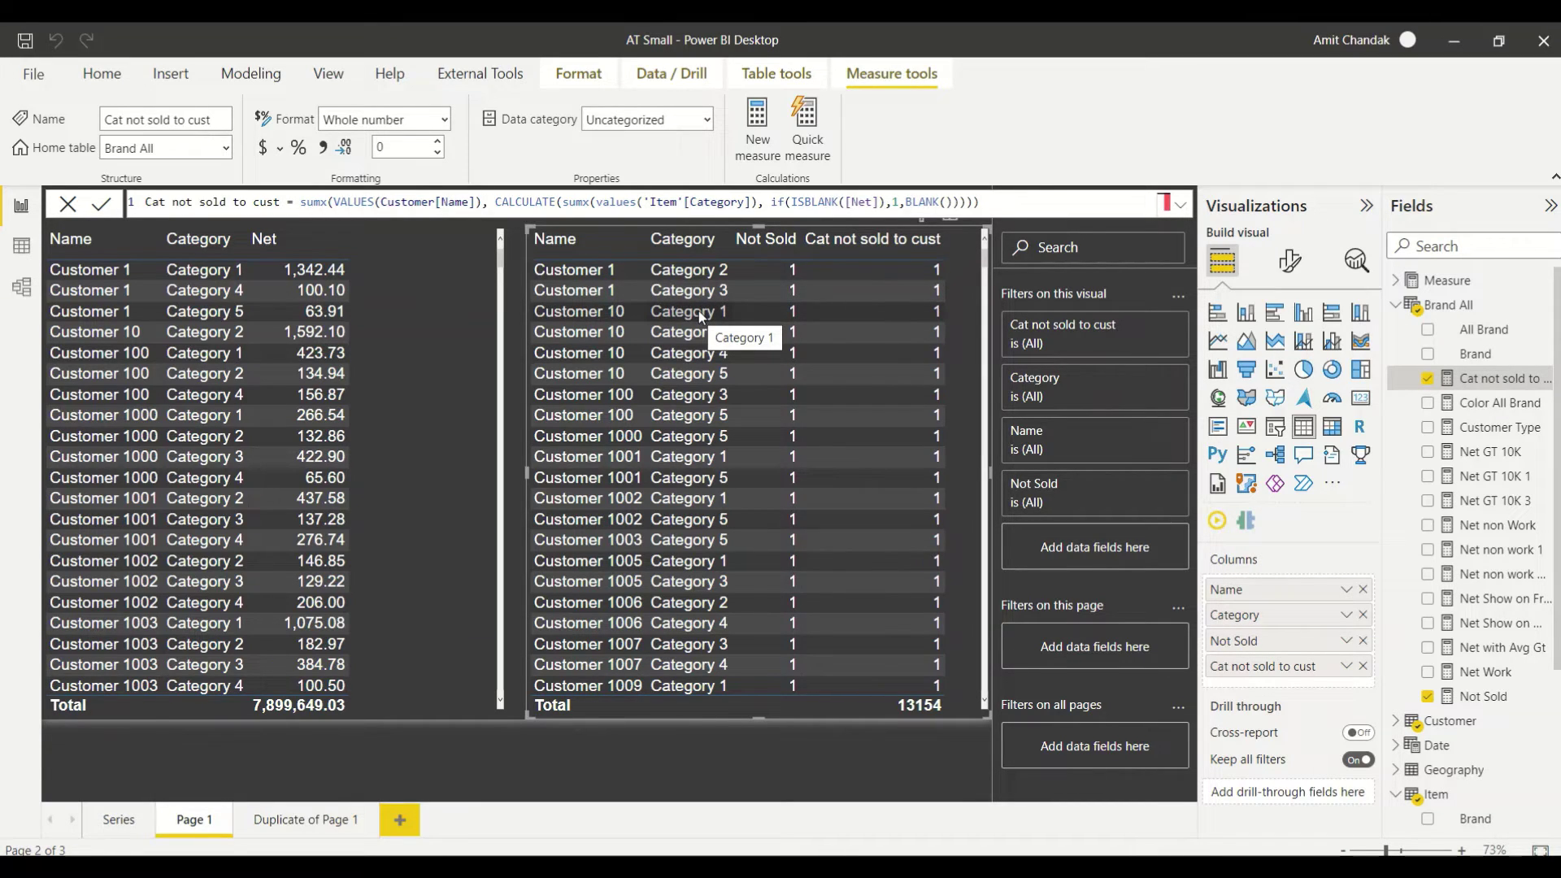
left_click(99, 280)
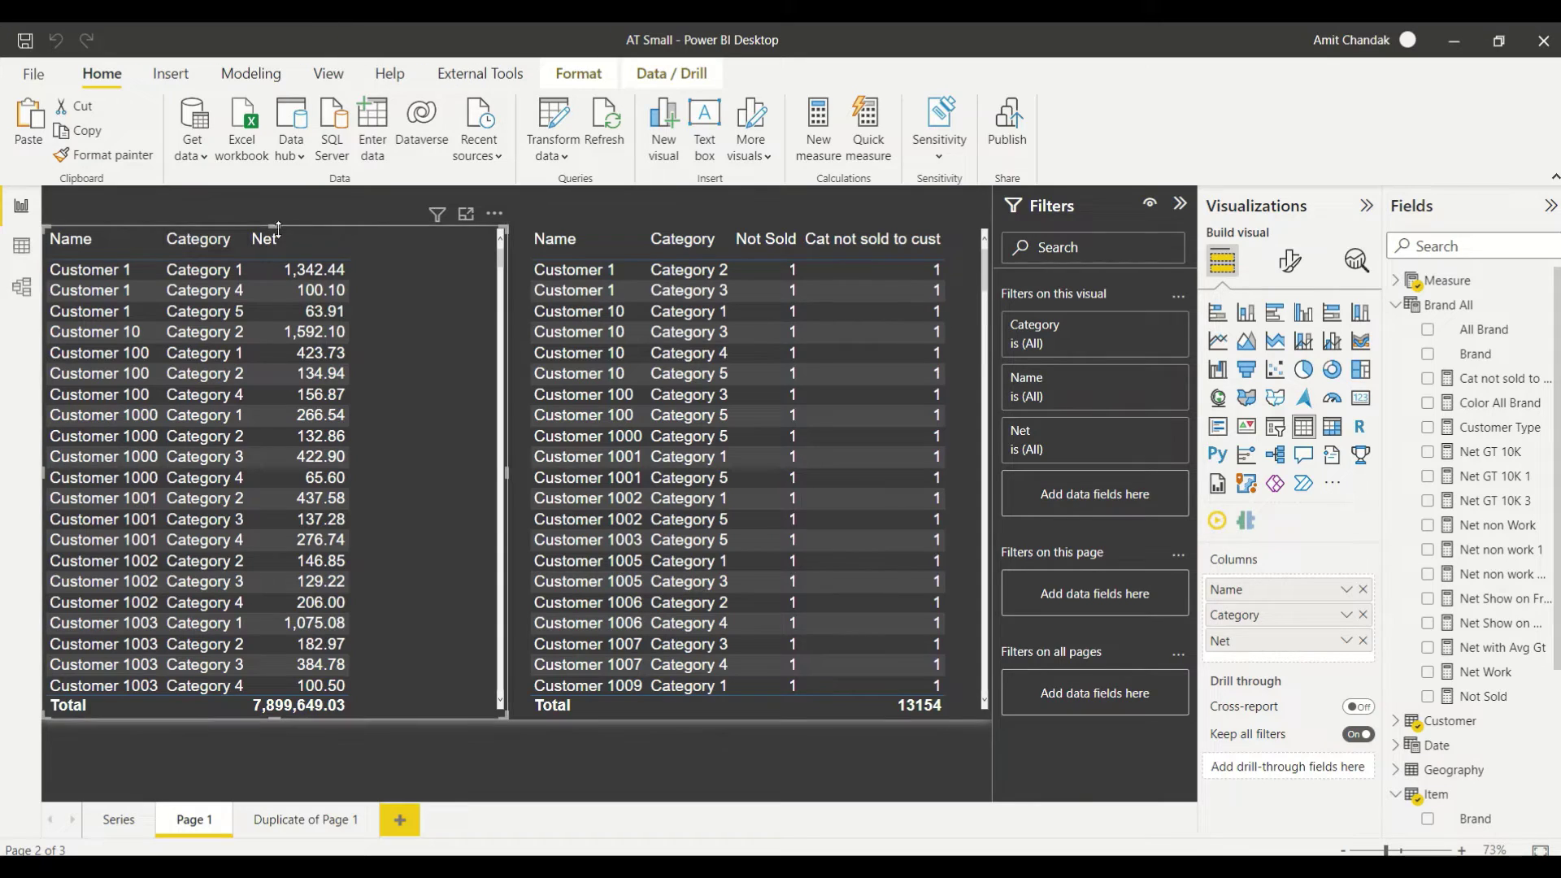
Move the Net and Not Sold tables down about 80 px so their tops line up.
left_click_drag(277, 250, 277, 316)
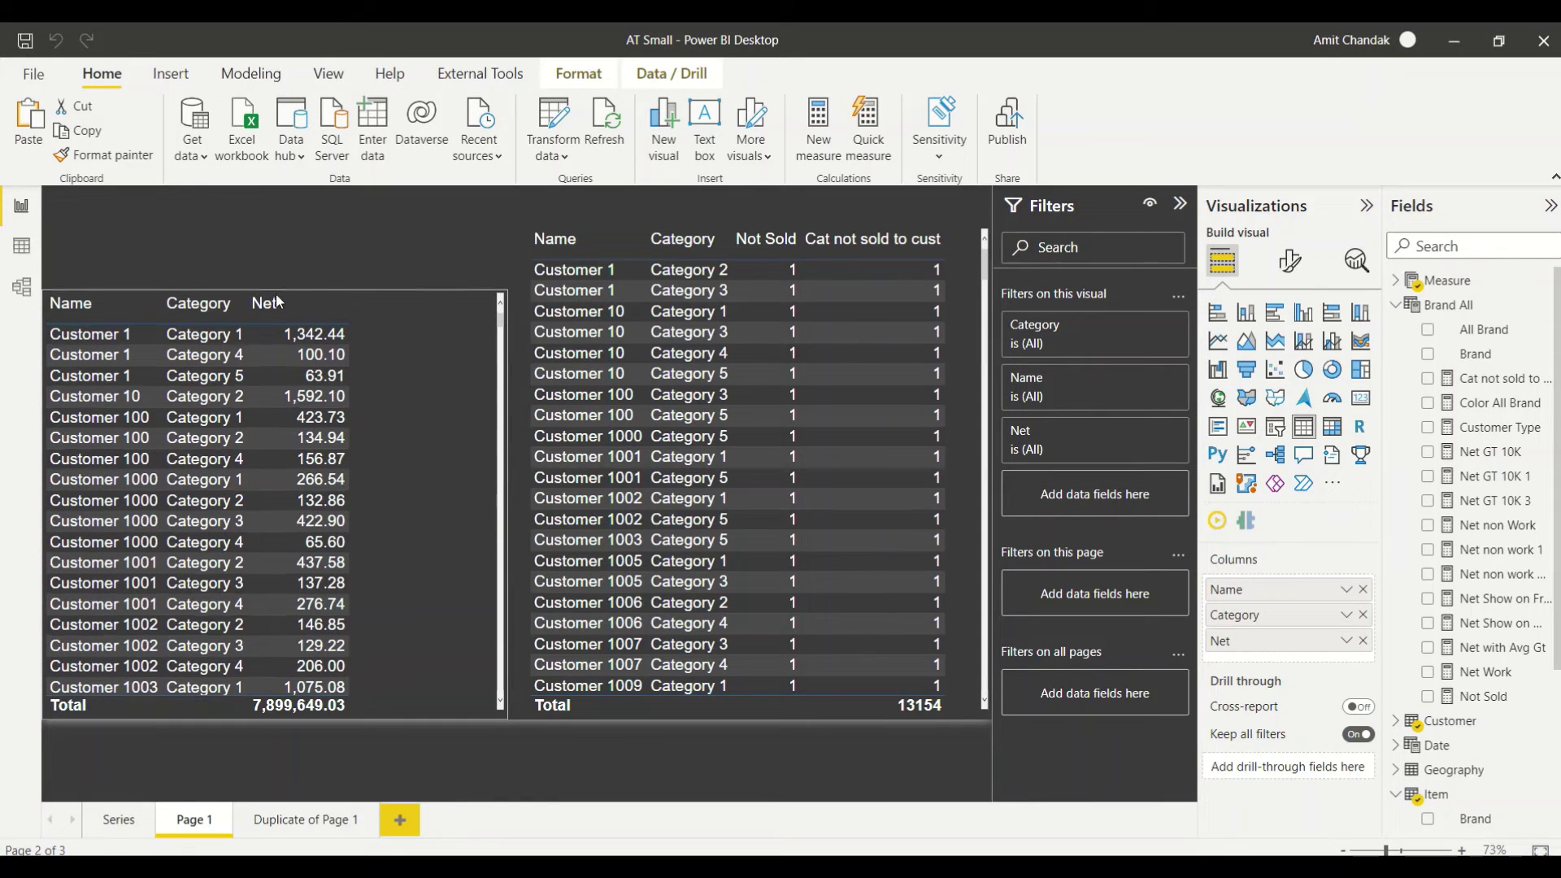
left_click(768, 230)
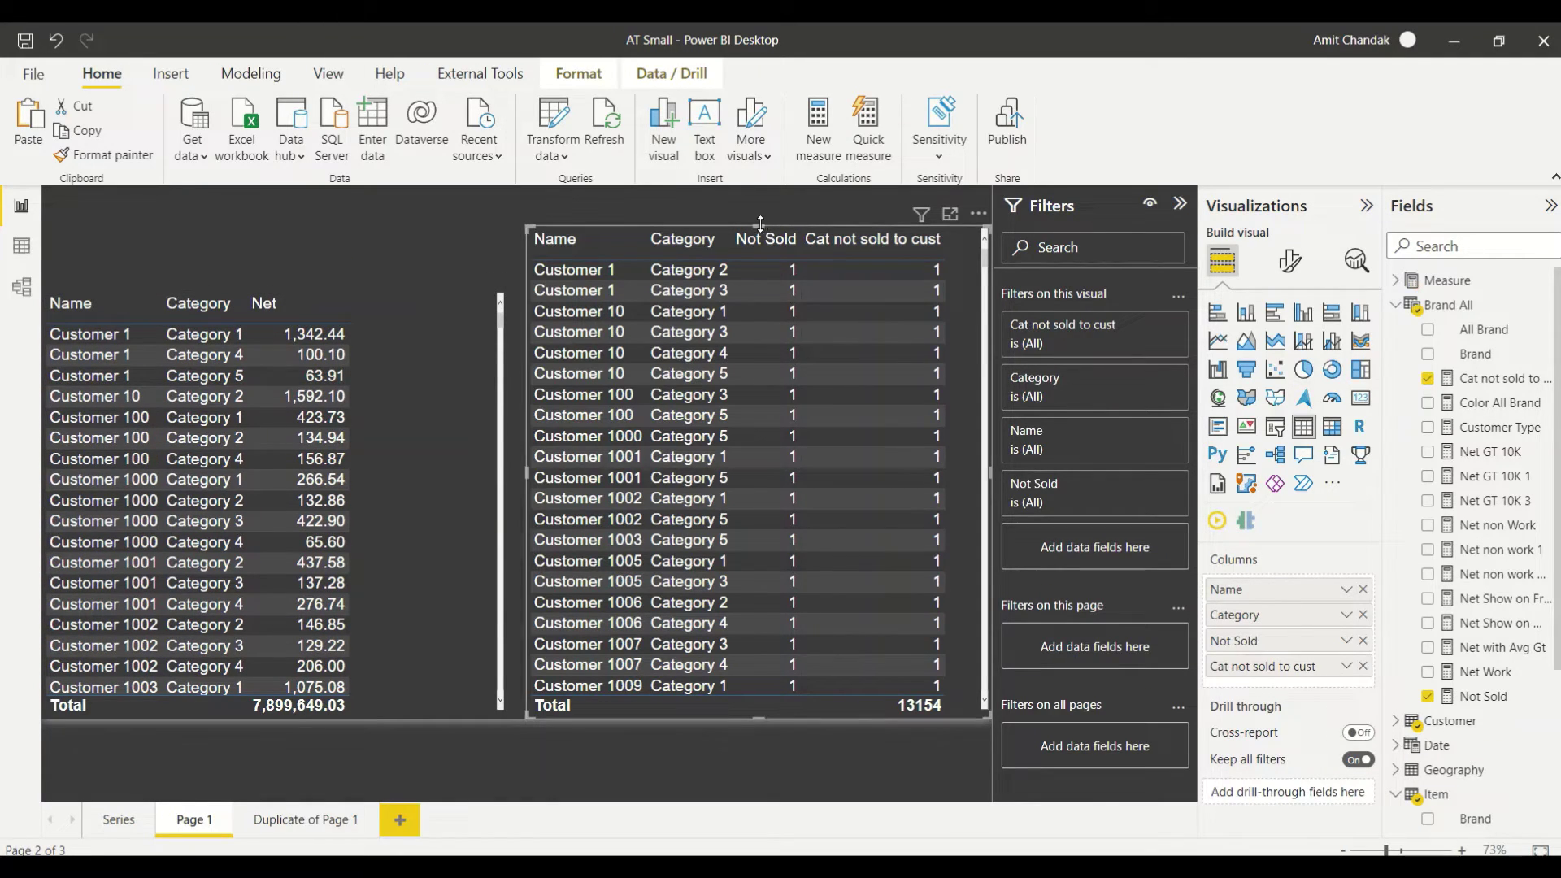
left_click_drag(761, 225, 764, 289)
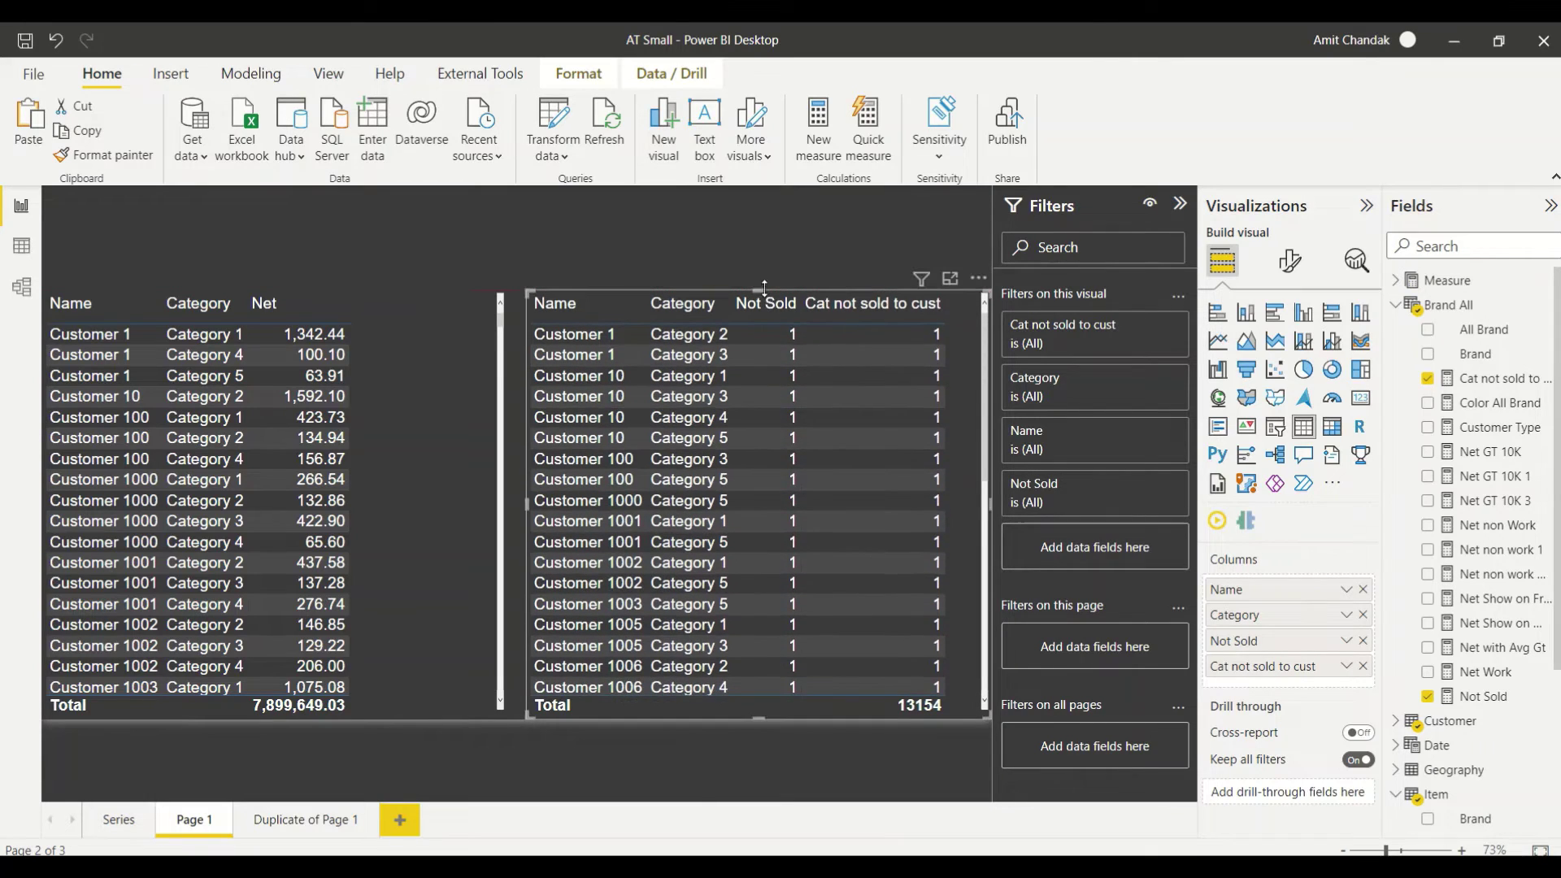
left_click(591, 213)
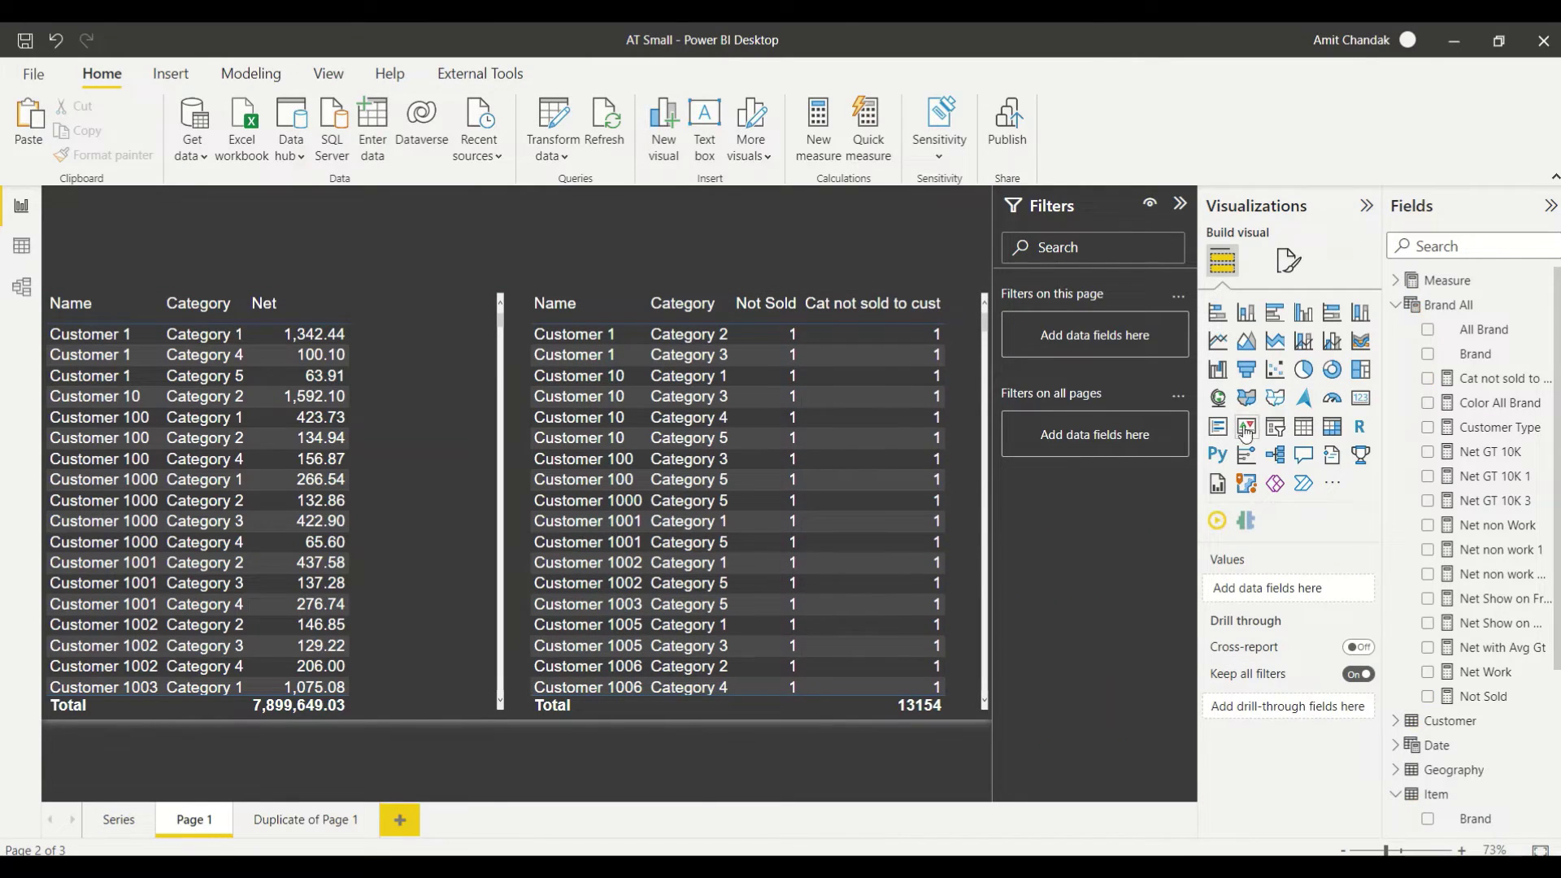
Add a slicer at the top-left of Page 1, sized wide and short.
left_click(1277, 431)
left_click_drag(198, 319, 132, 254)
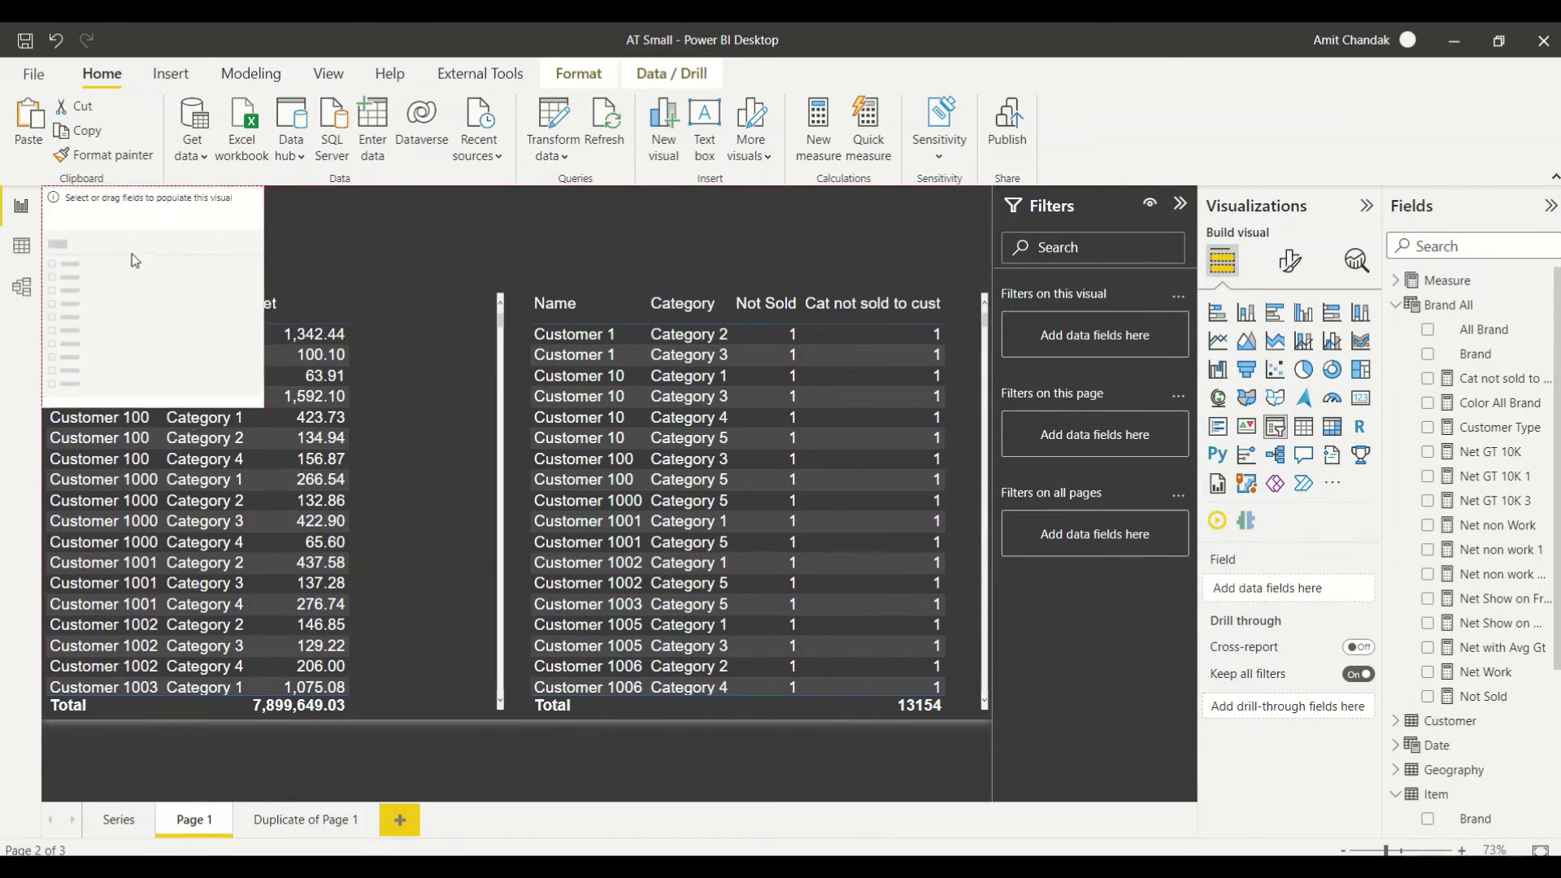
left_click_drag(261, 405, 363, 258)
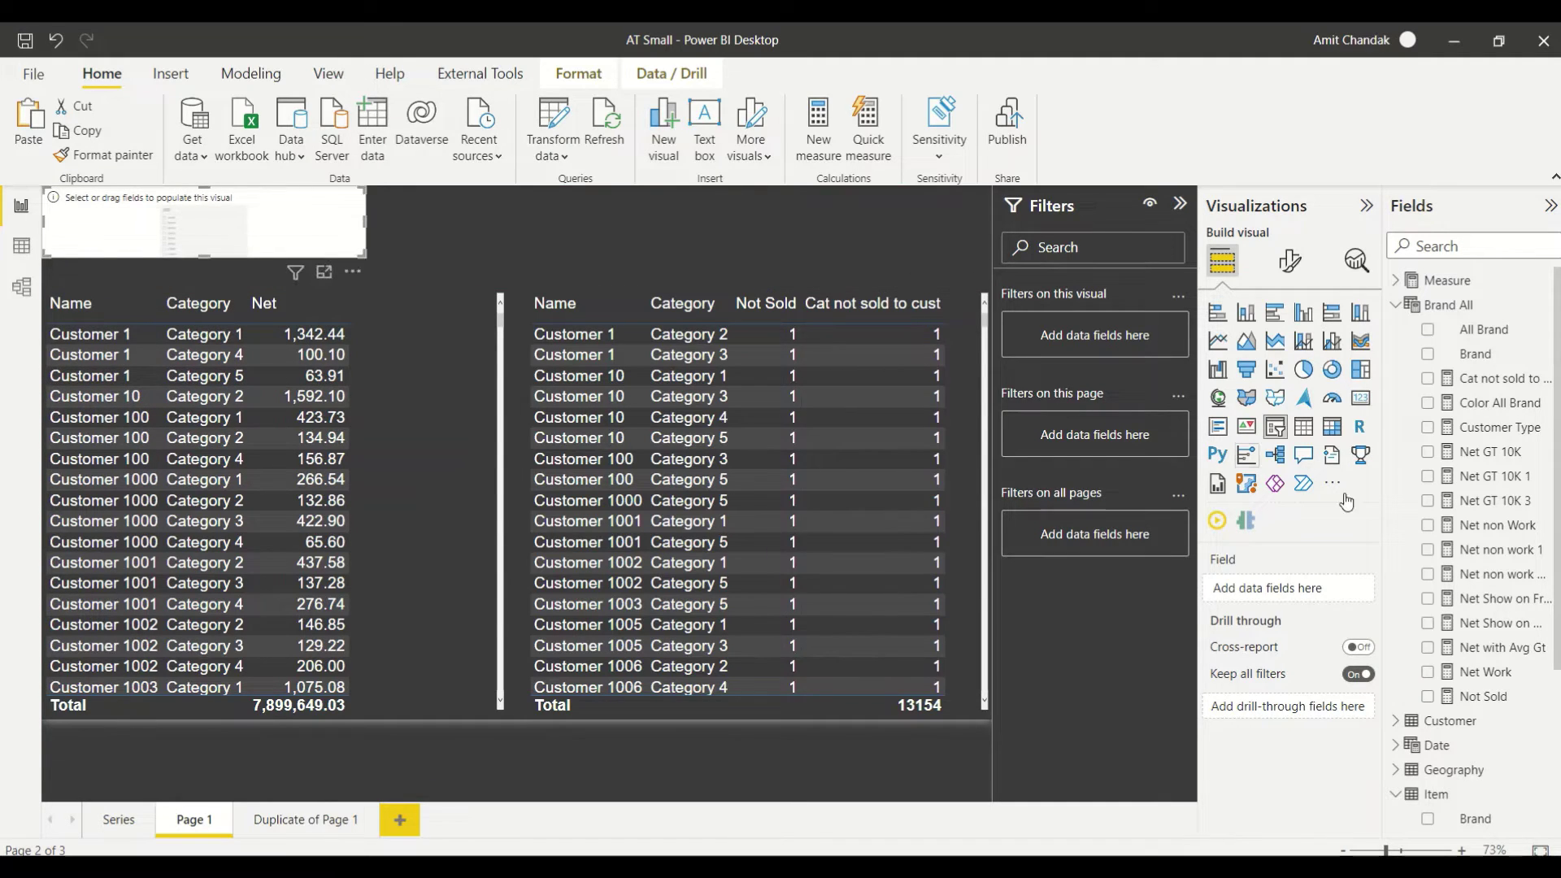
Put Customer Name into the slicer and filter both tables to Customer 1.
scroll(1529, 583, "down", 3)
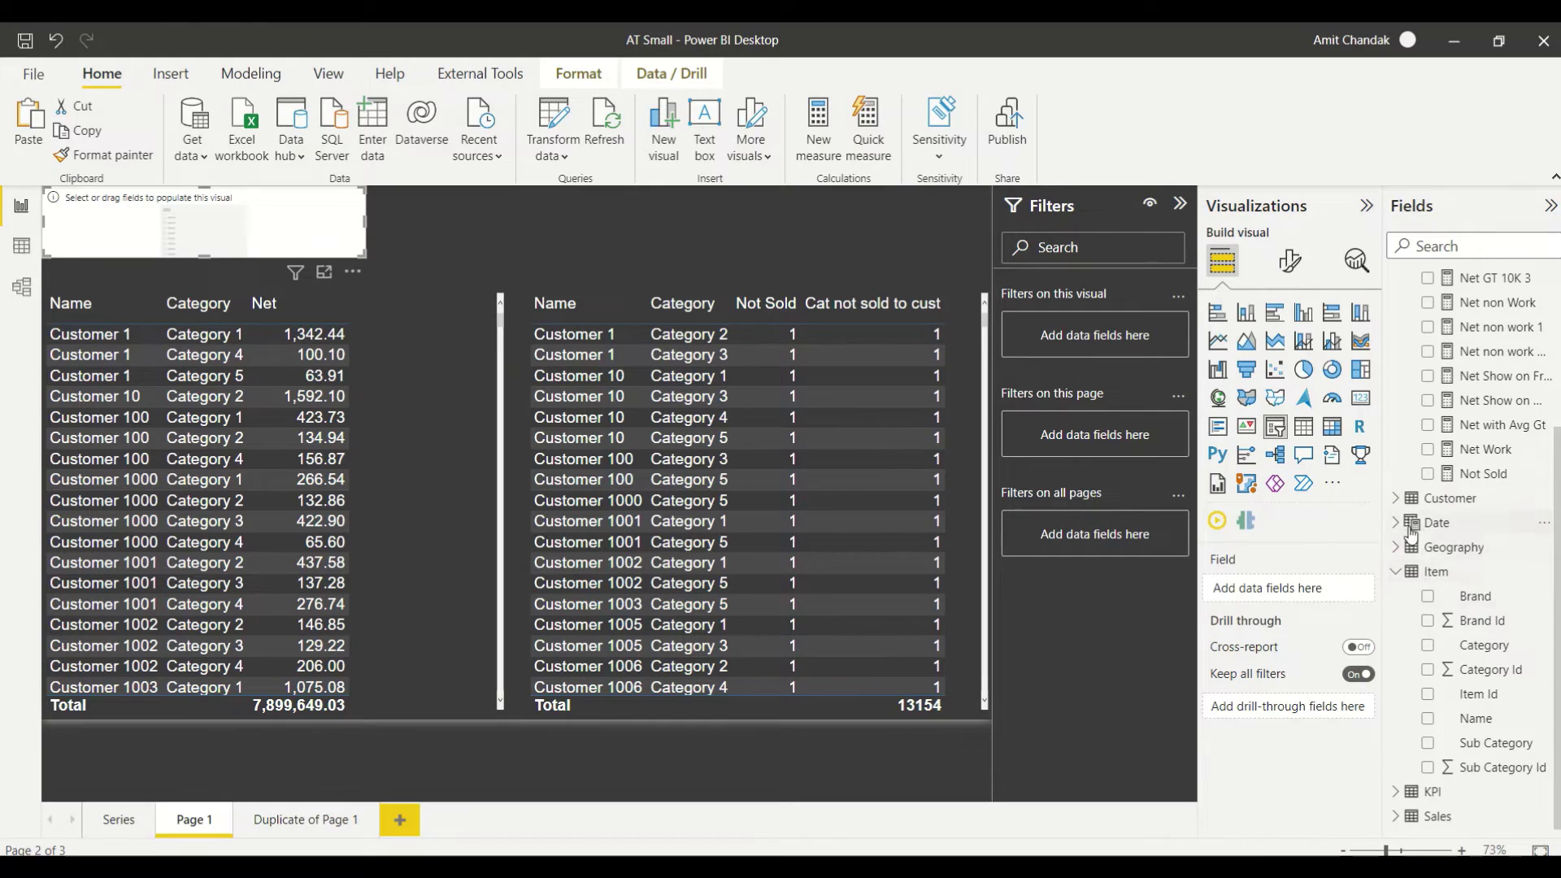
left_click(1395, 498)
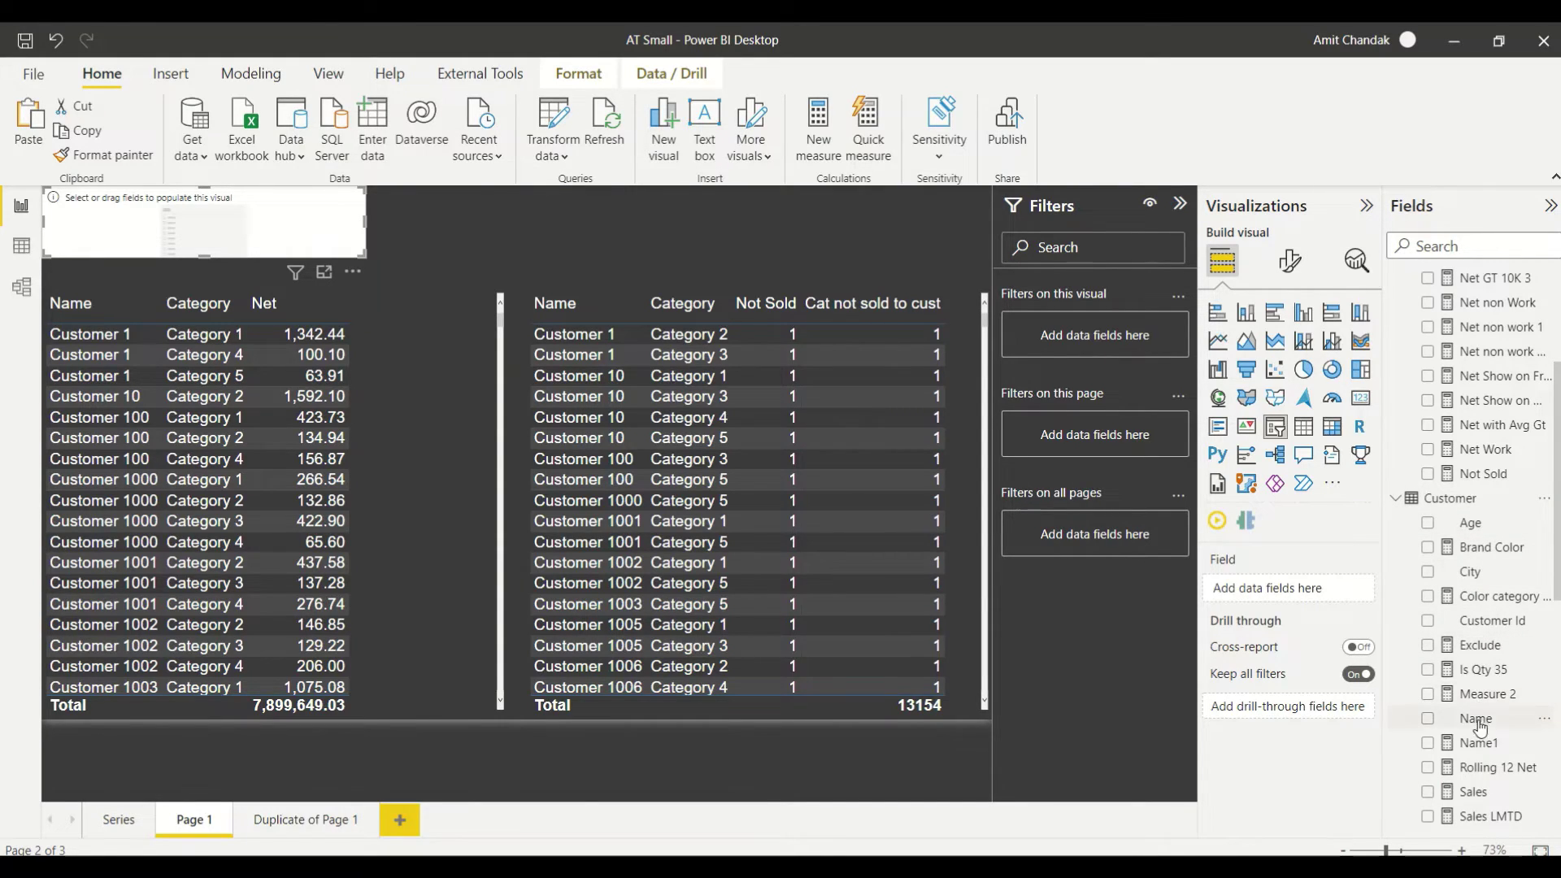
left_click_drag(1476, 718, 138, 236)
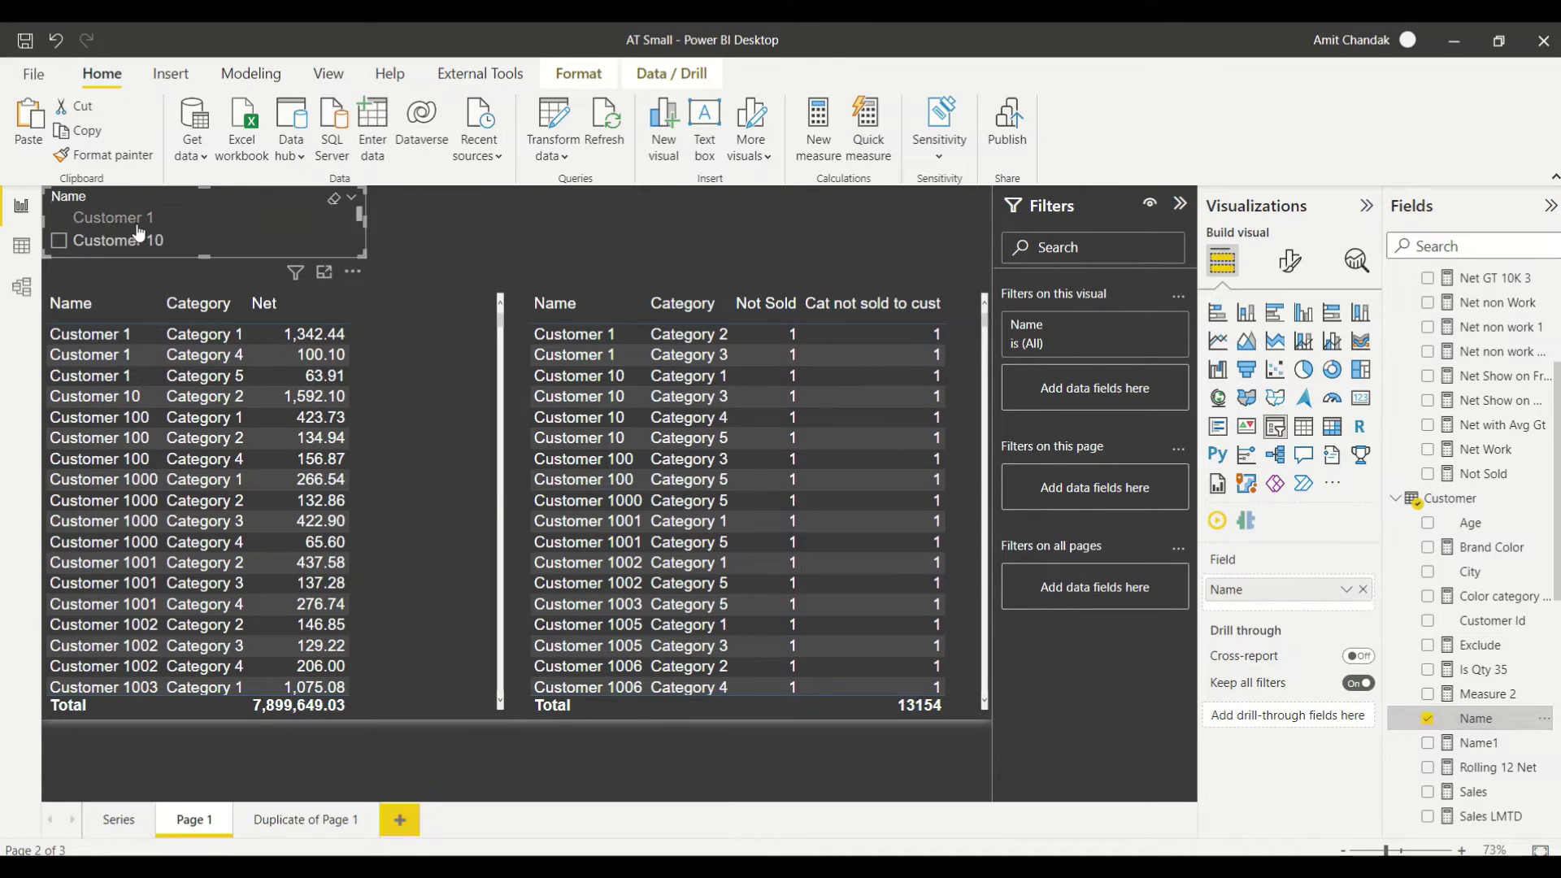
left_click(58, 221)
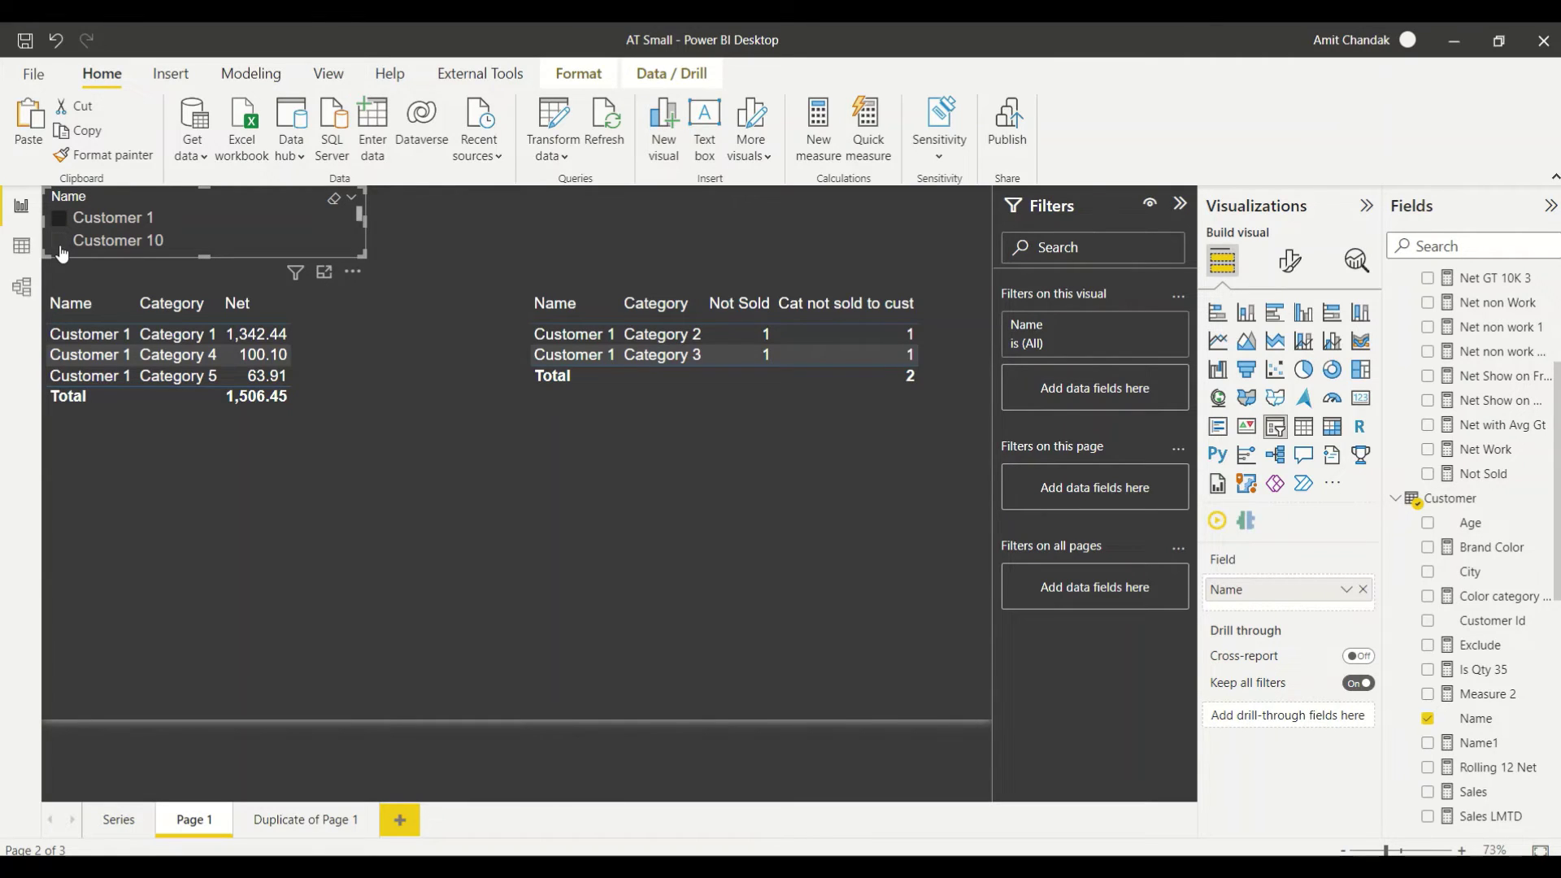
Multi-select Customers 1, 10 and 100 in the slicer, then view Duplicate of Page 1.
left_click(60, 242, "ctrl")
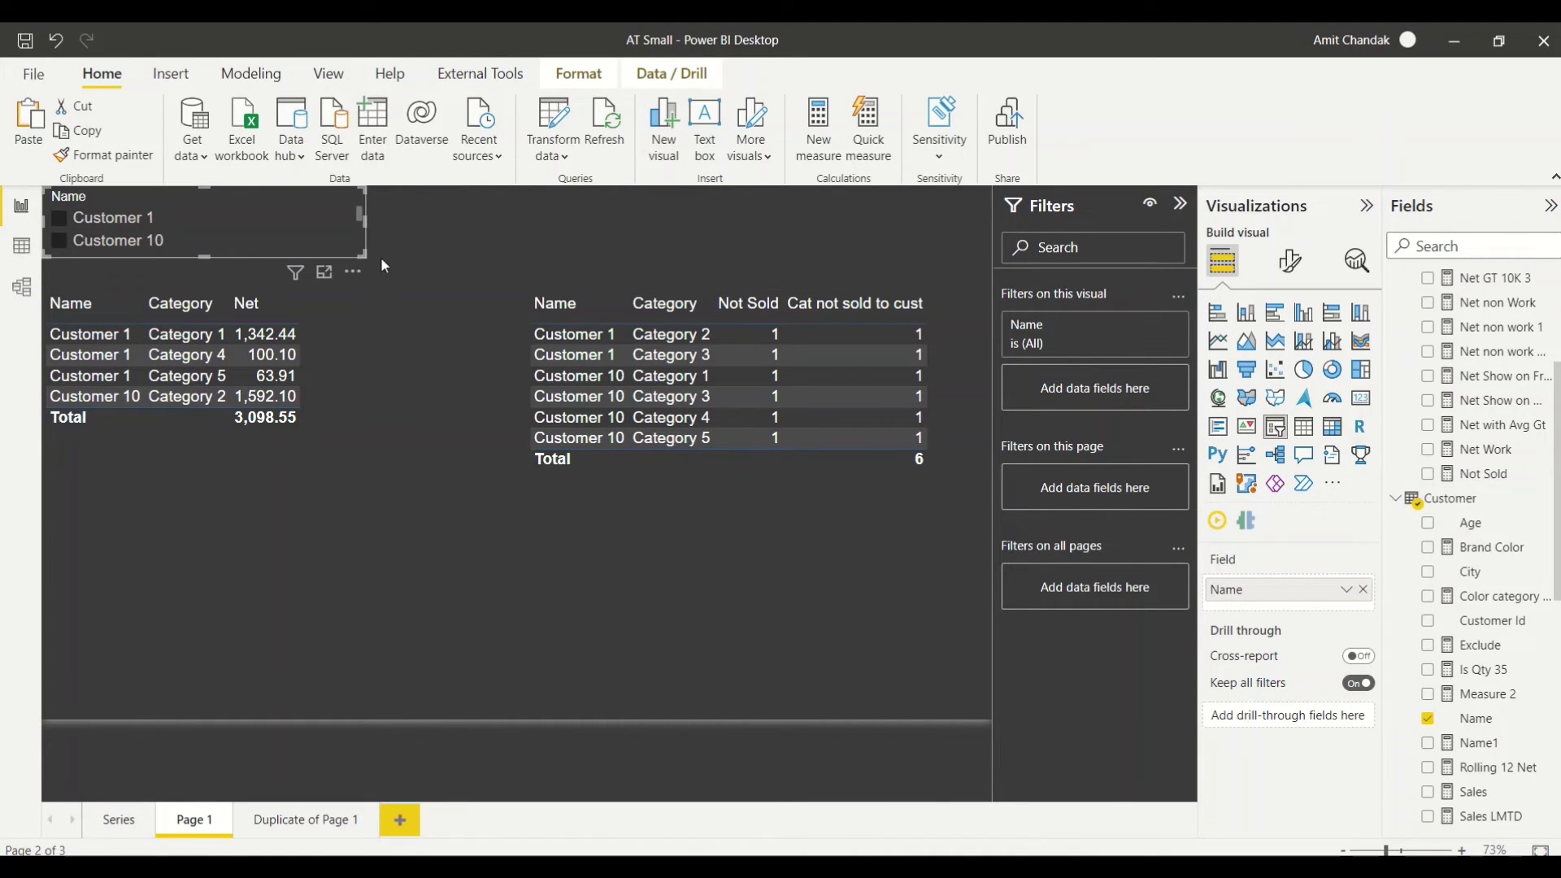
scroll(278, 248, "down", 1)
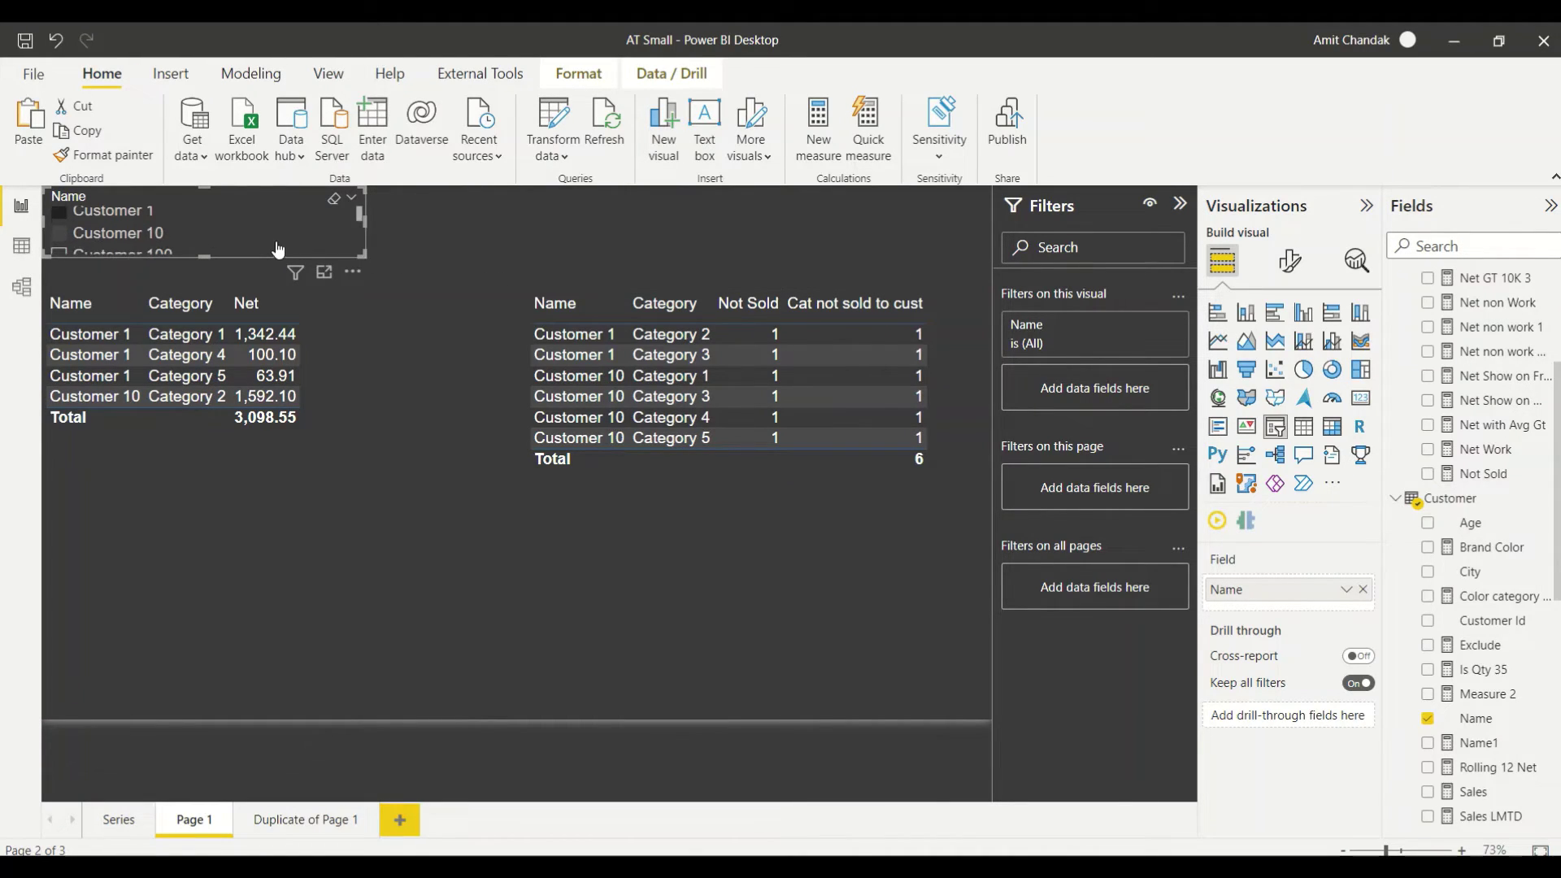
left_click(59, 255)
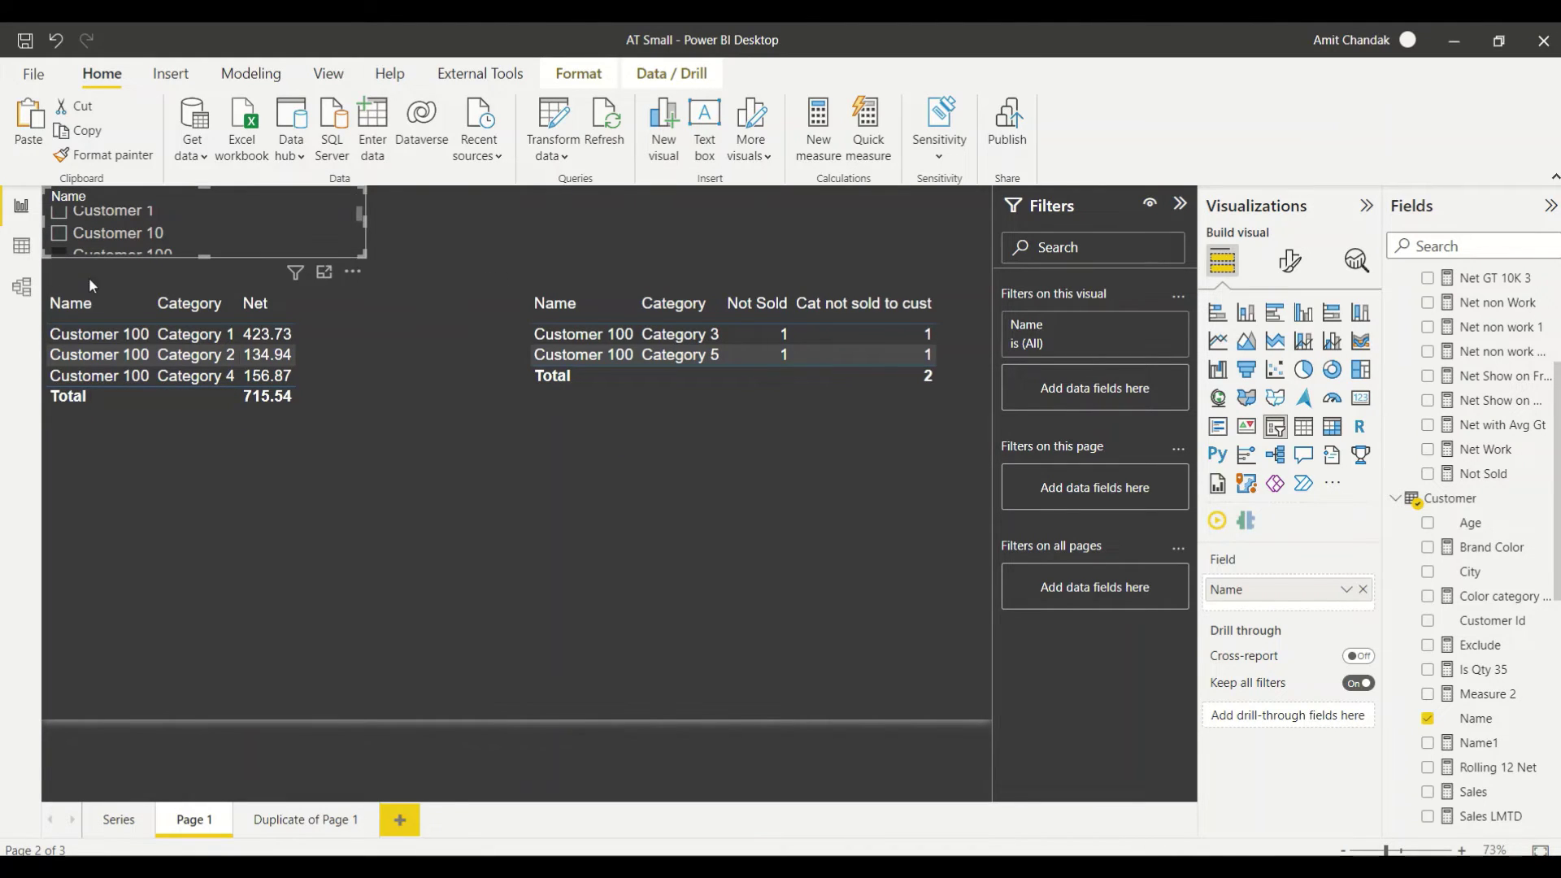
left_click(60, 235)
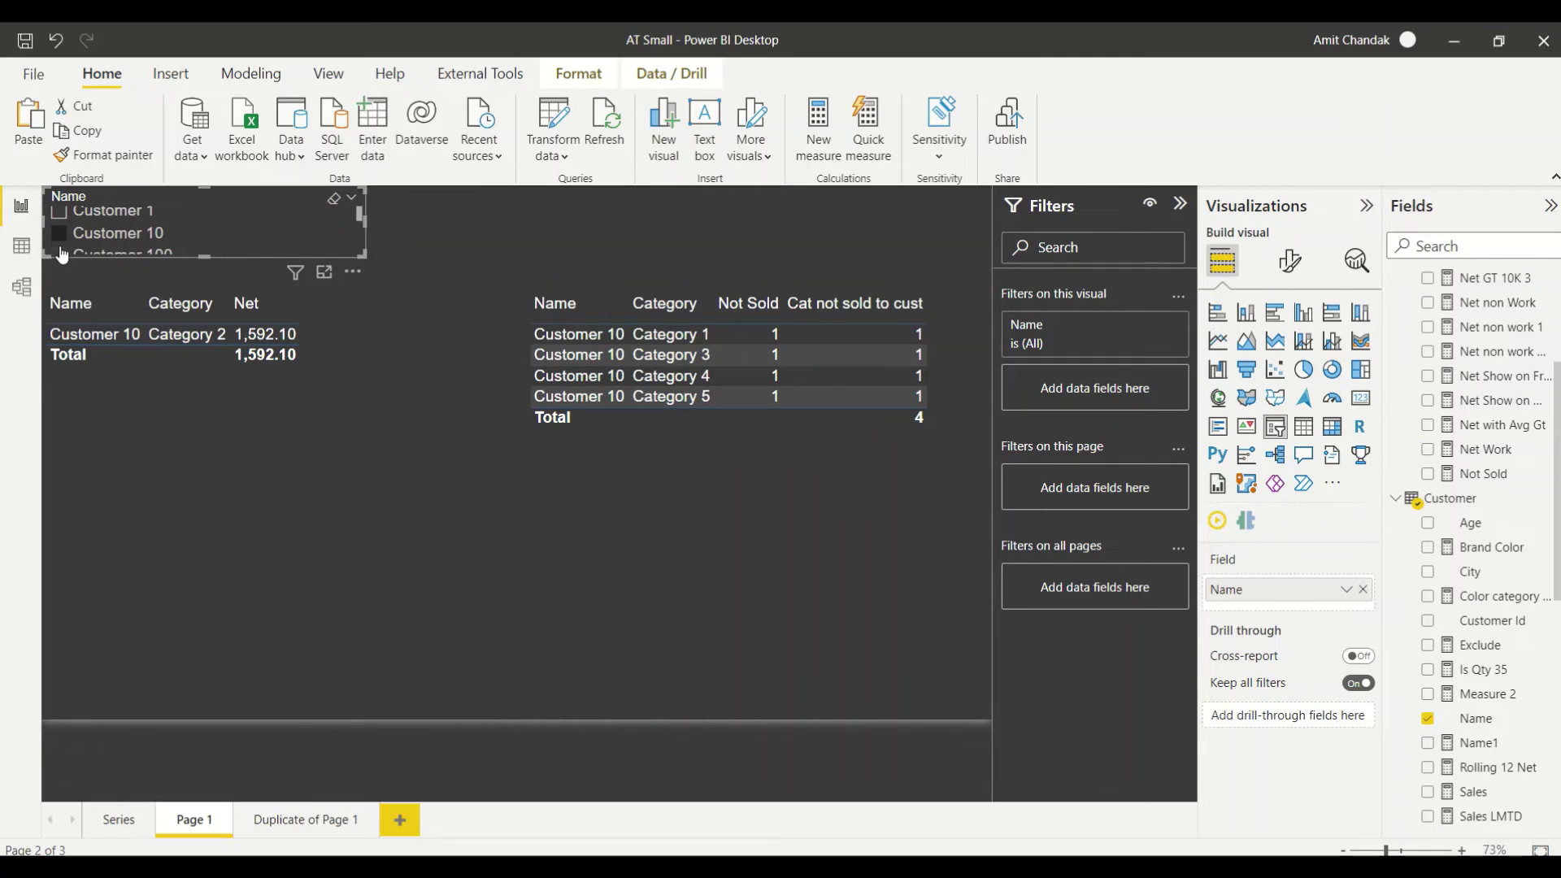
left_click(62, 255, "ctrl")
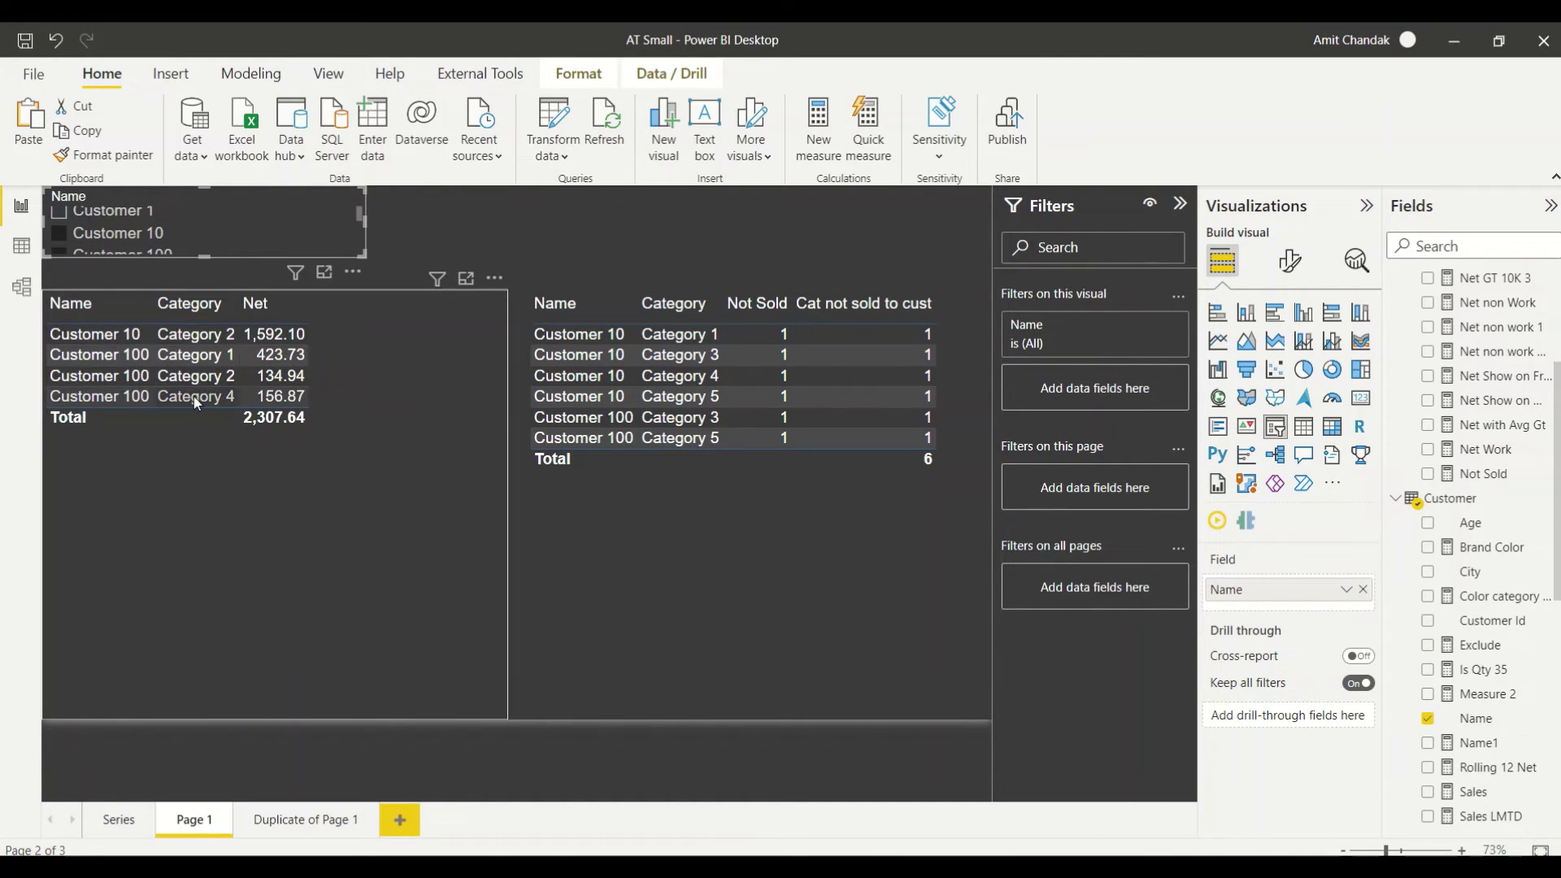
left_click(64, 218)
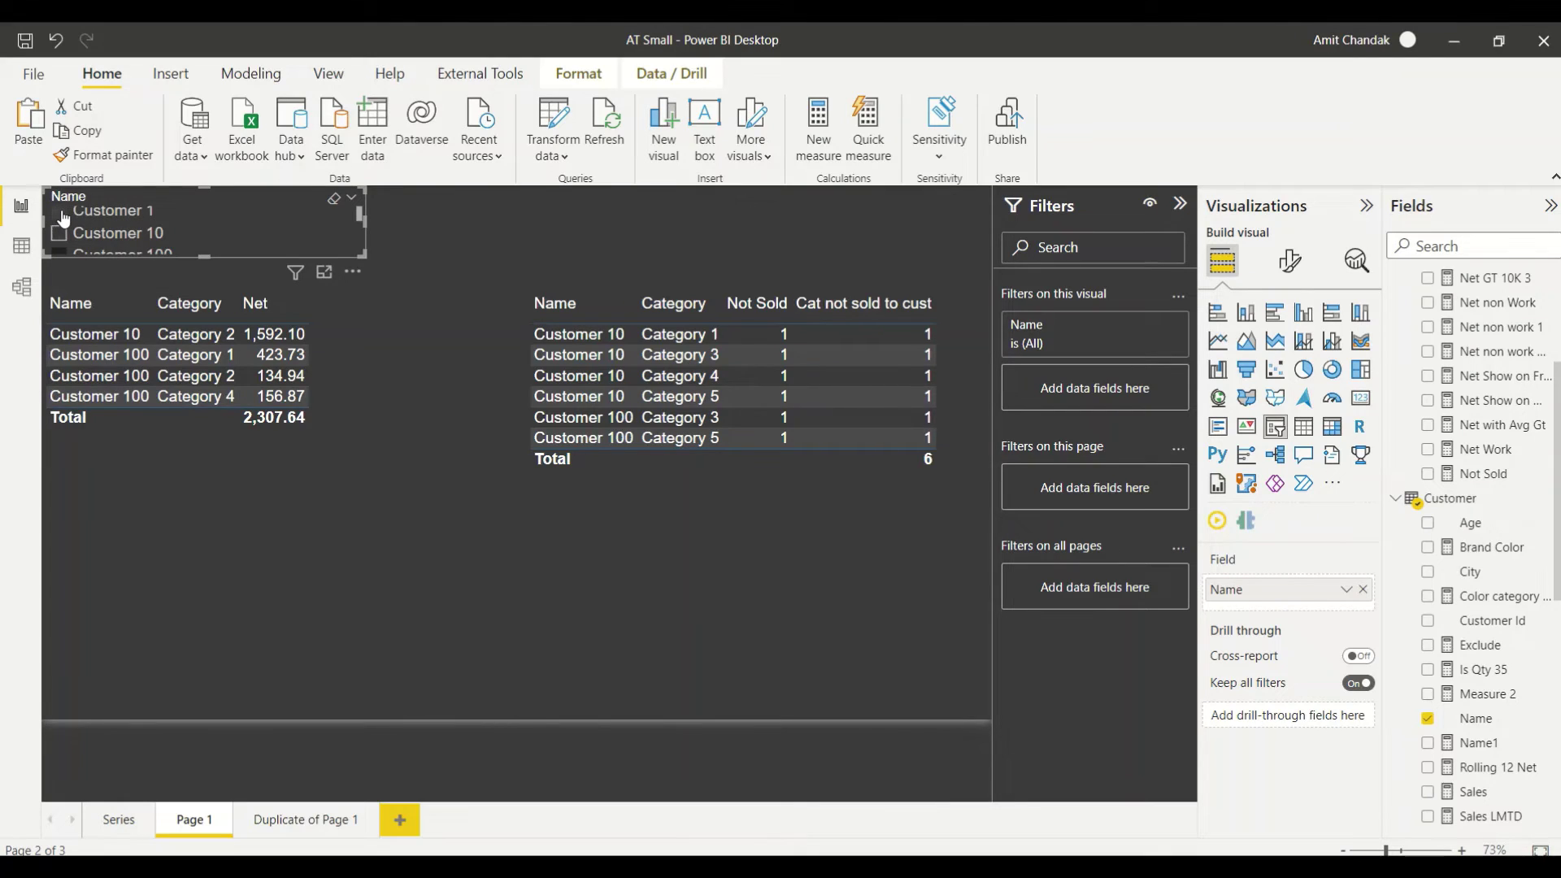
left_click(58, 237)
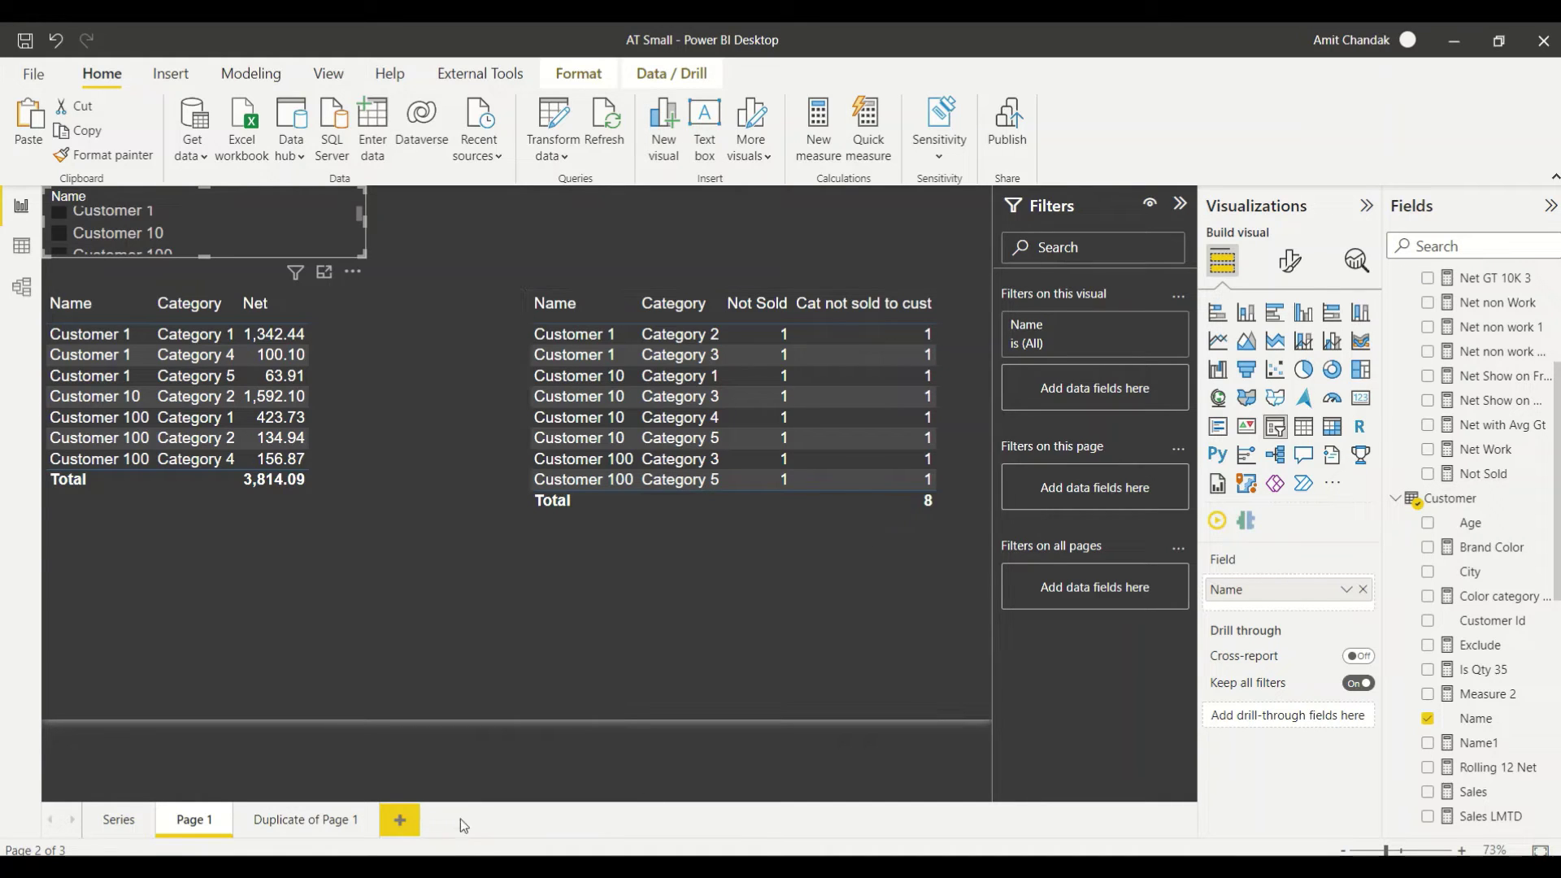
left_click(315, 823)
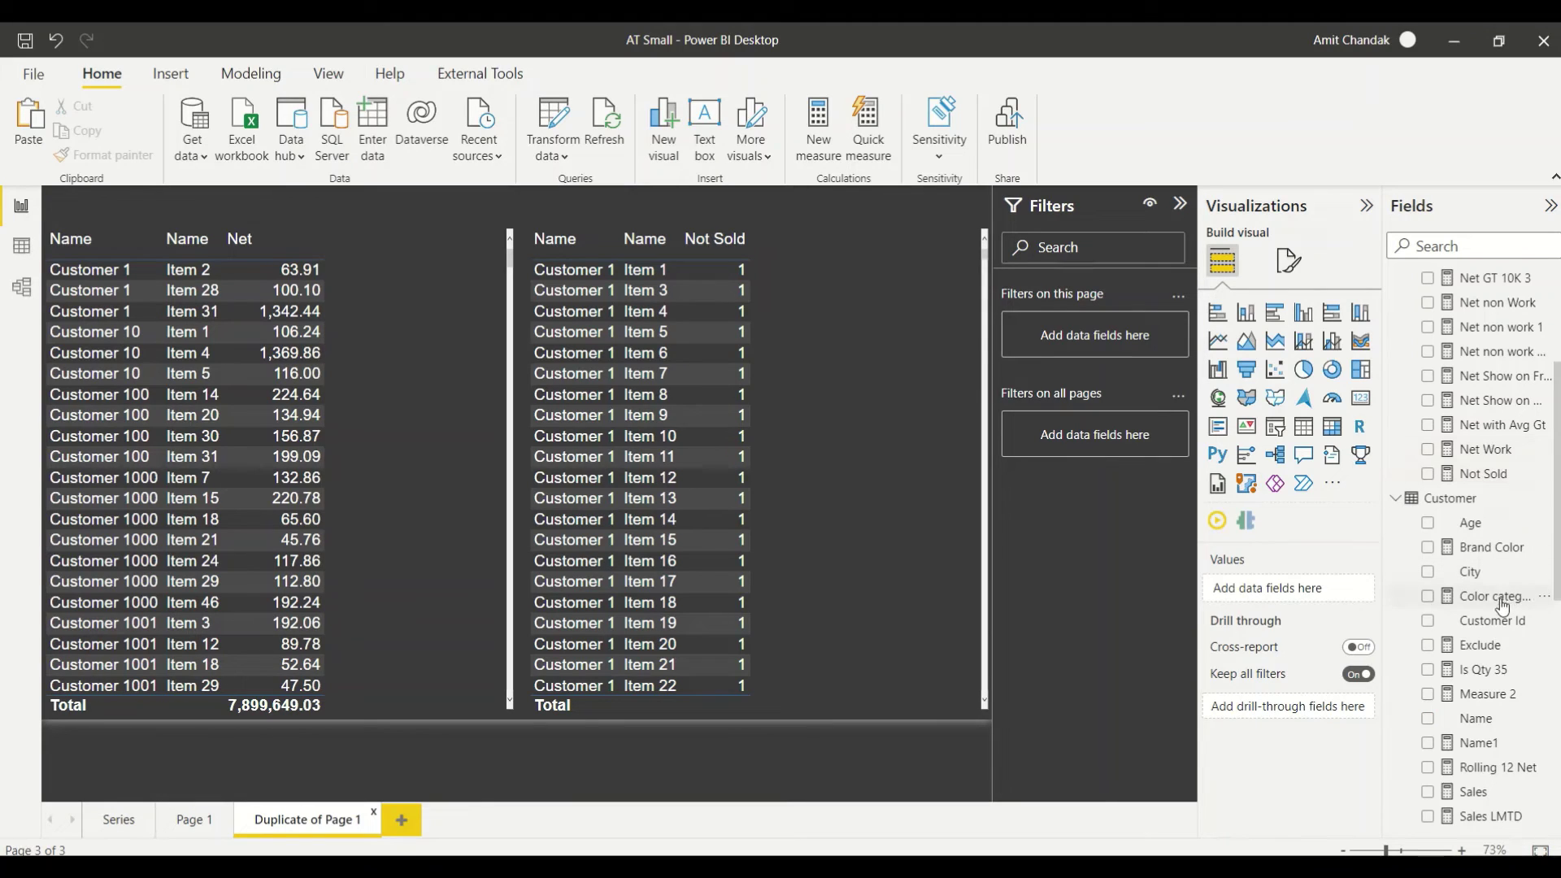
Add Cat not sold to cust to the customer–item table and select its DAX formula.
scroll(1487, 557, "up", 2)
scroll(1487, 556, "down", 5)
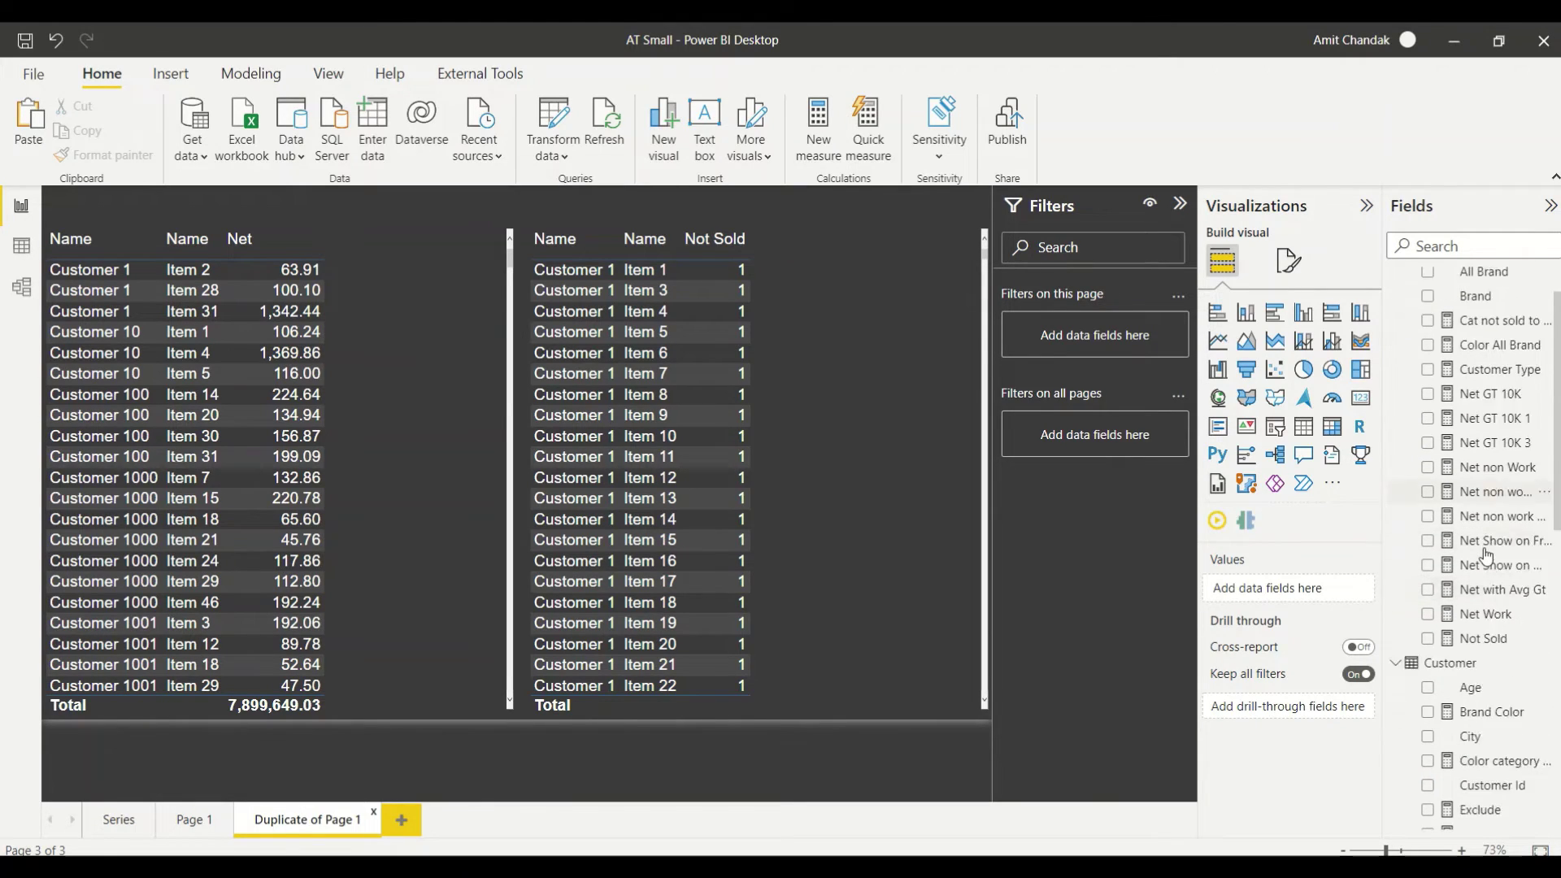
scroll(1487, 556, "down", 2)
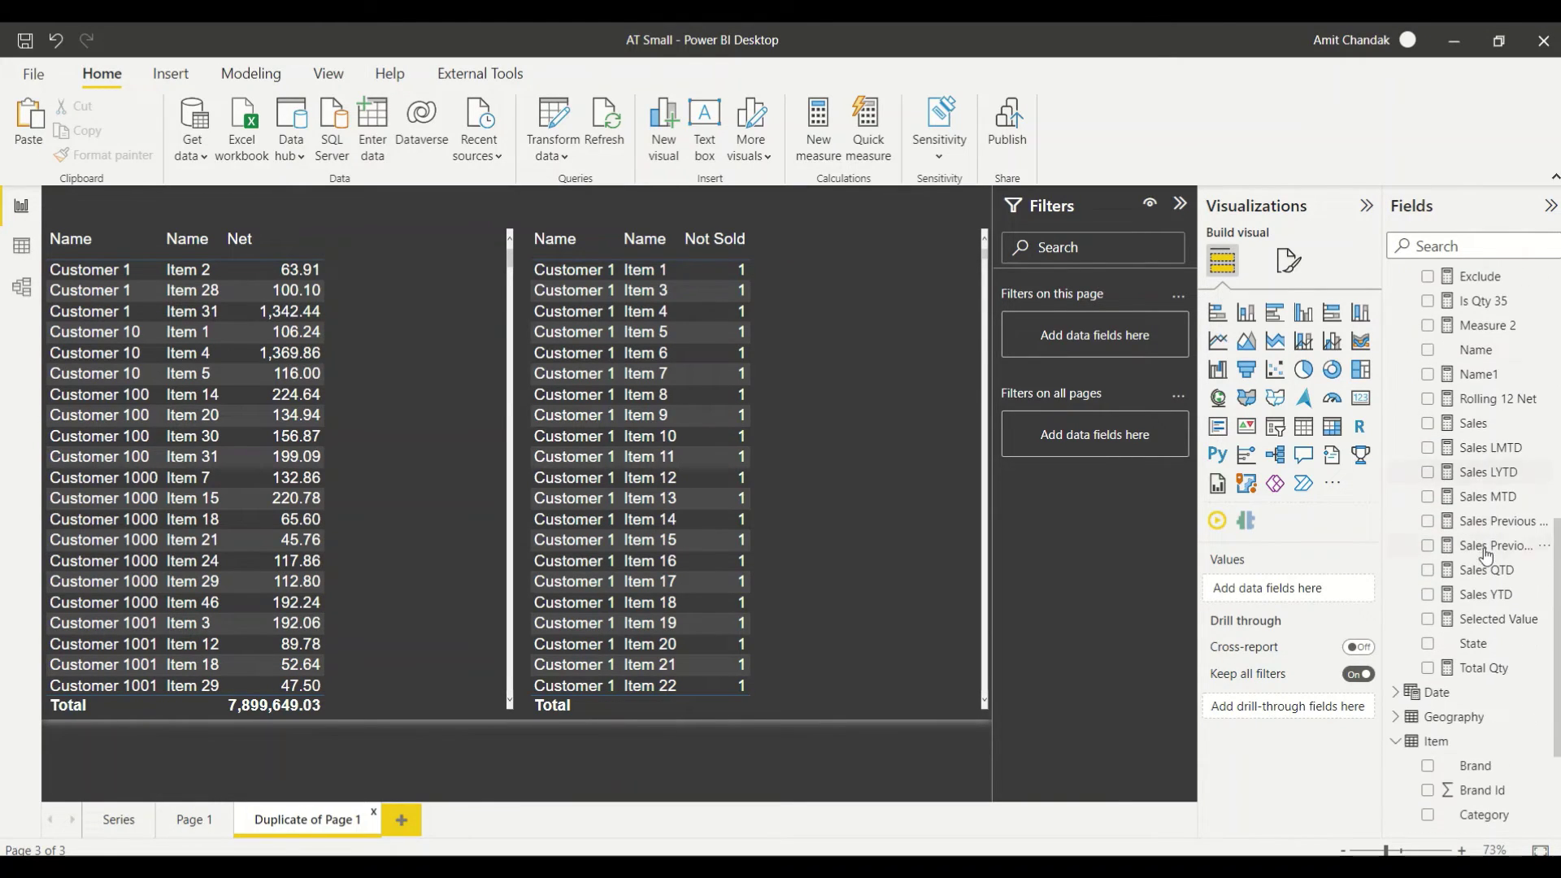
scroll(1488, 555, "up", 7)
scroll(1489, 555, "up", 1)
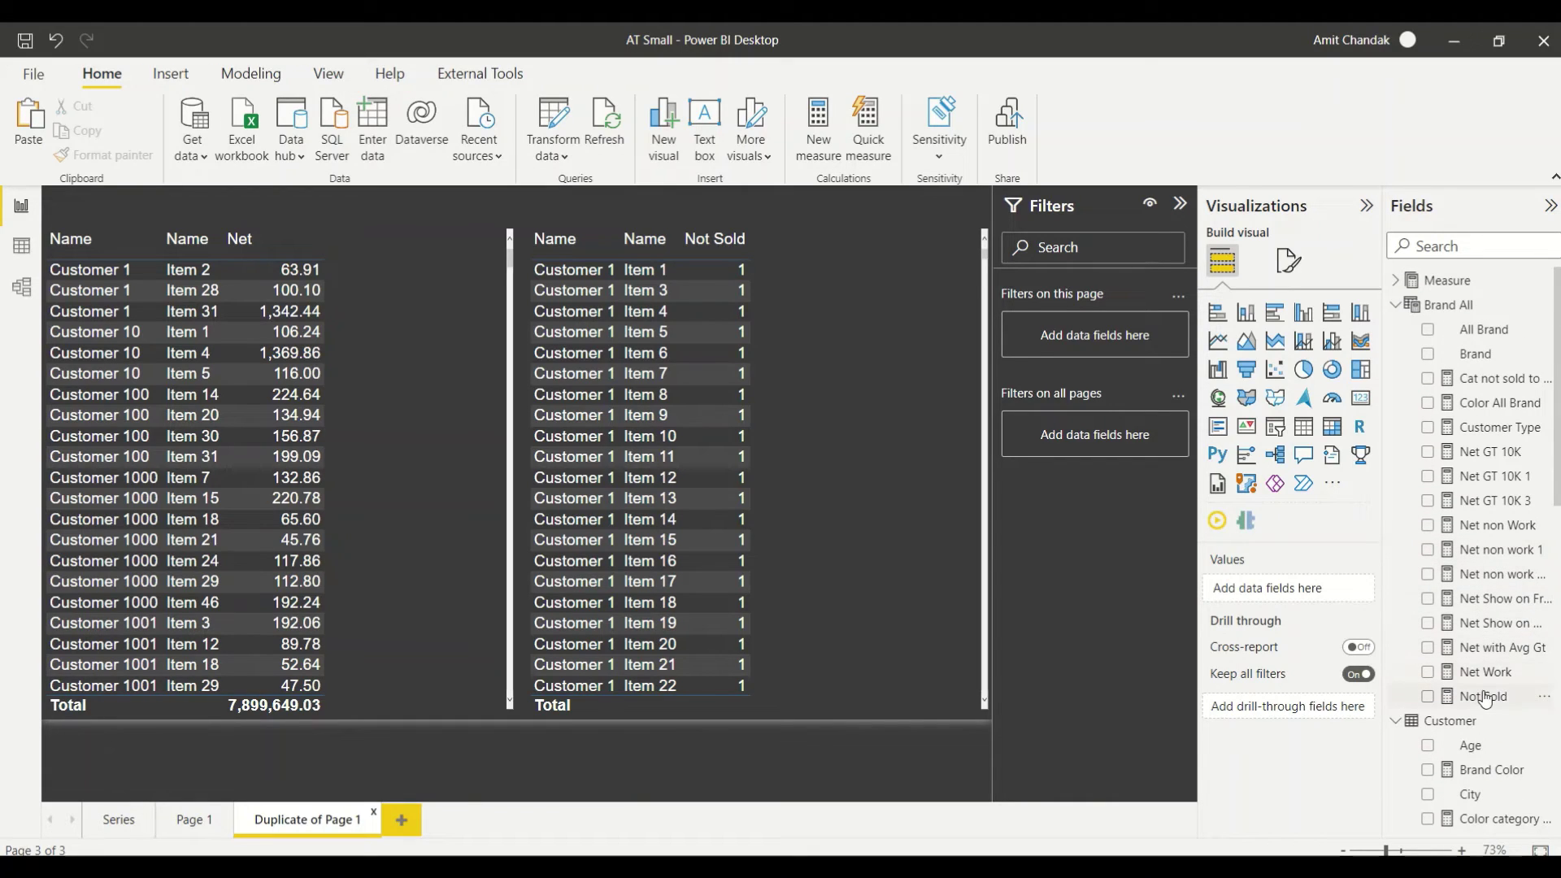
left_click_drag(1485, 379, 871, 341)
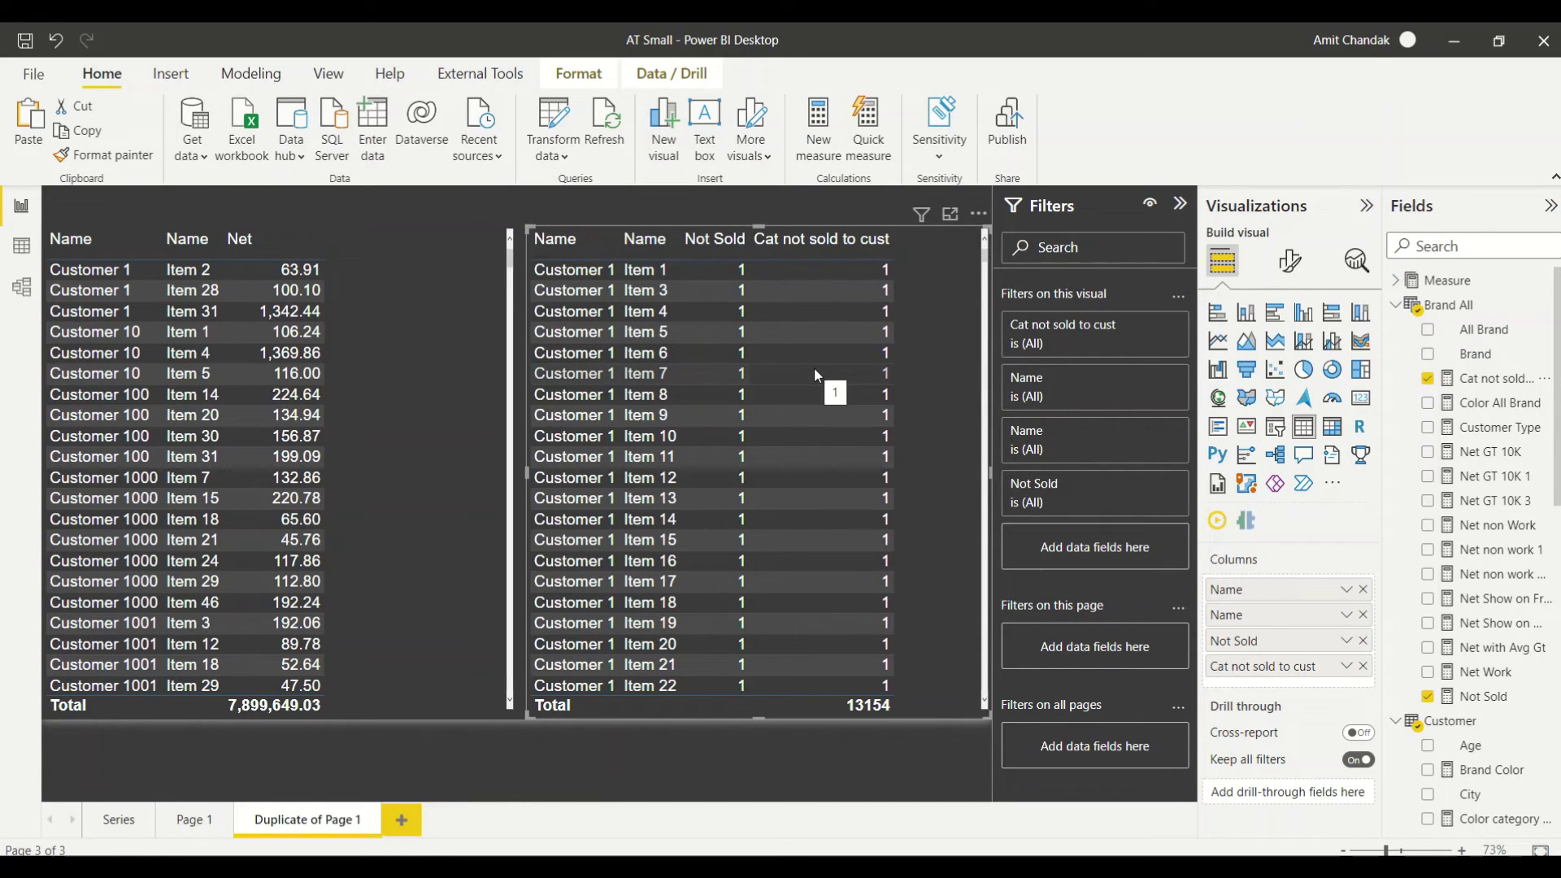
left_click(1501, 379)
left_click_drag(981, 202, 147, 202)
key("ctrl+c")
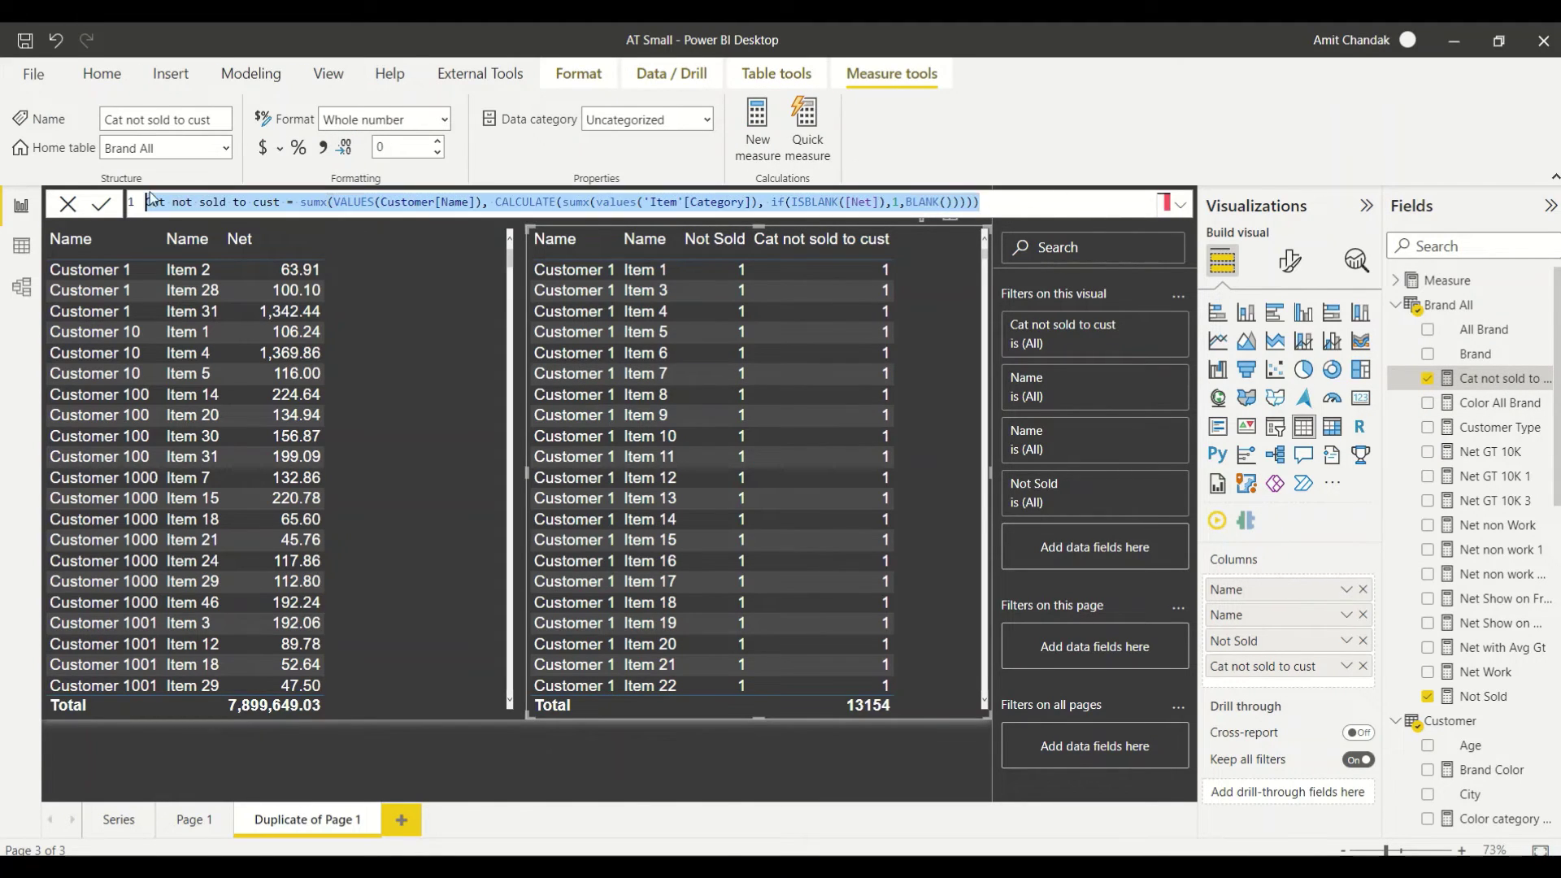
Create an 'item not sold to cust' measure from the pasted DAX, using Item Name instead of Category.
left_click(758, 155)
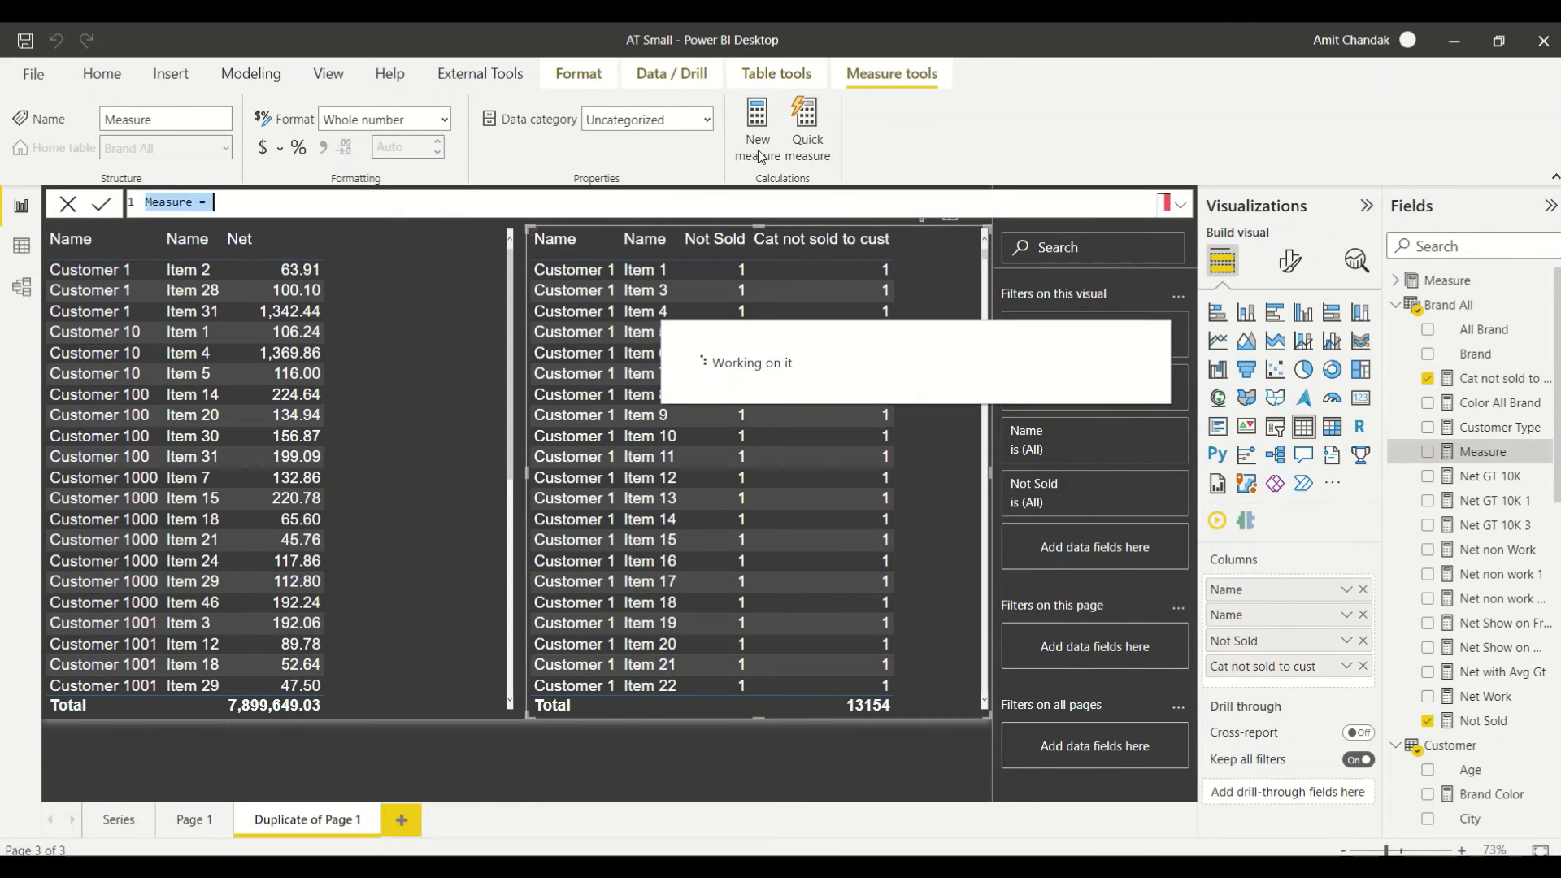
key("ctrl+v")
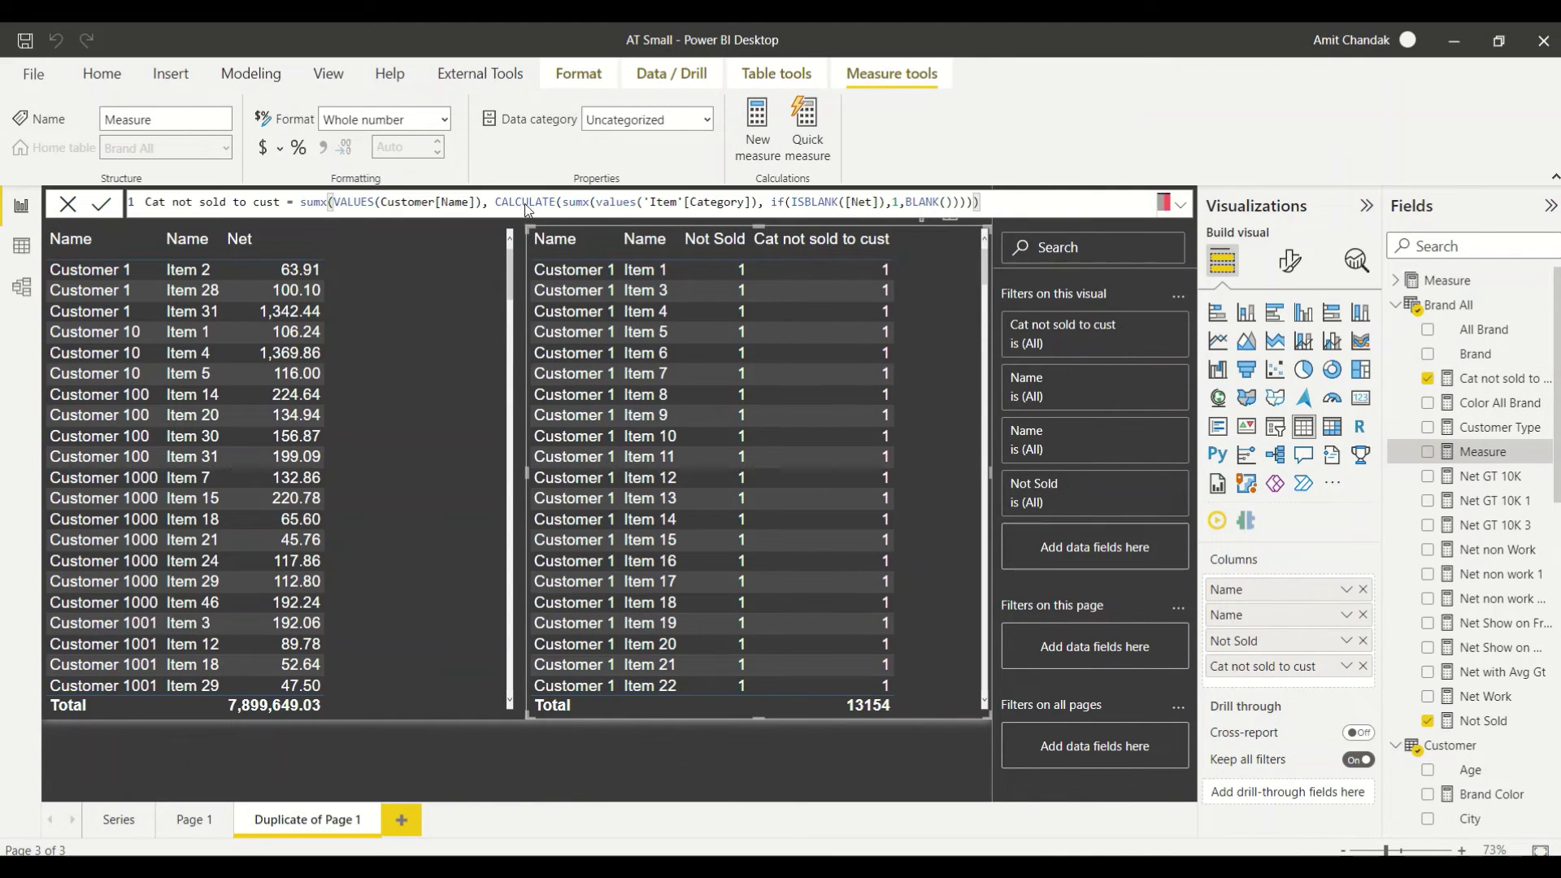
left_click(712, 203)
double_click(710, 203)
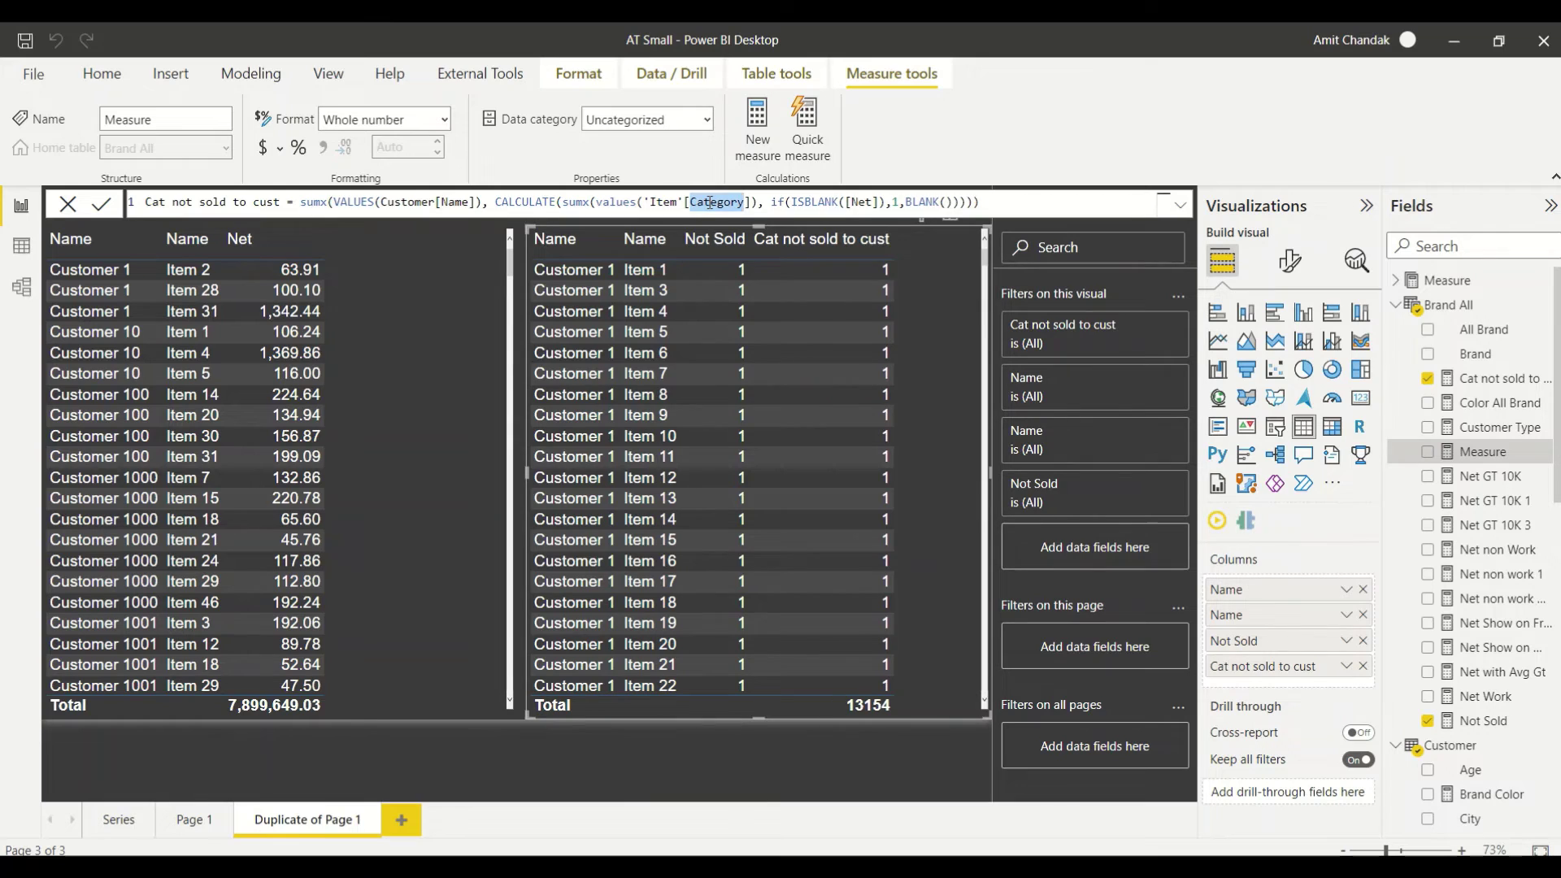
type("in")
key("BackSpace")
key("BackSpace")
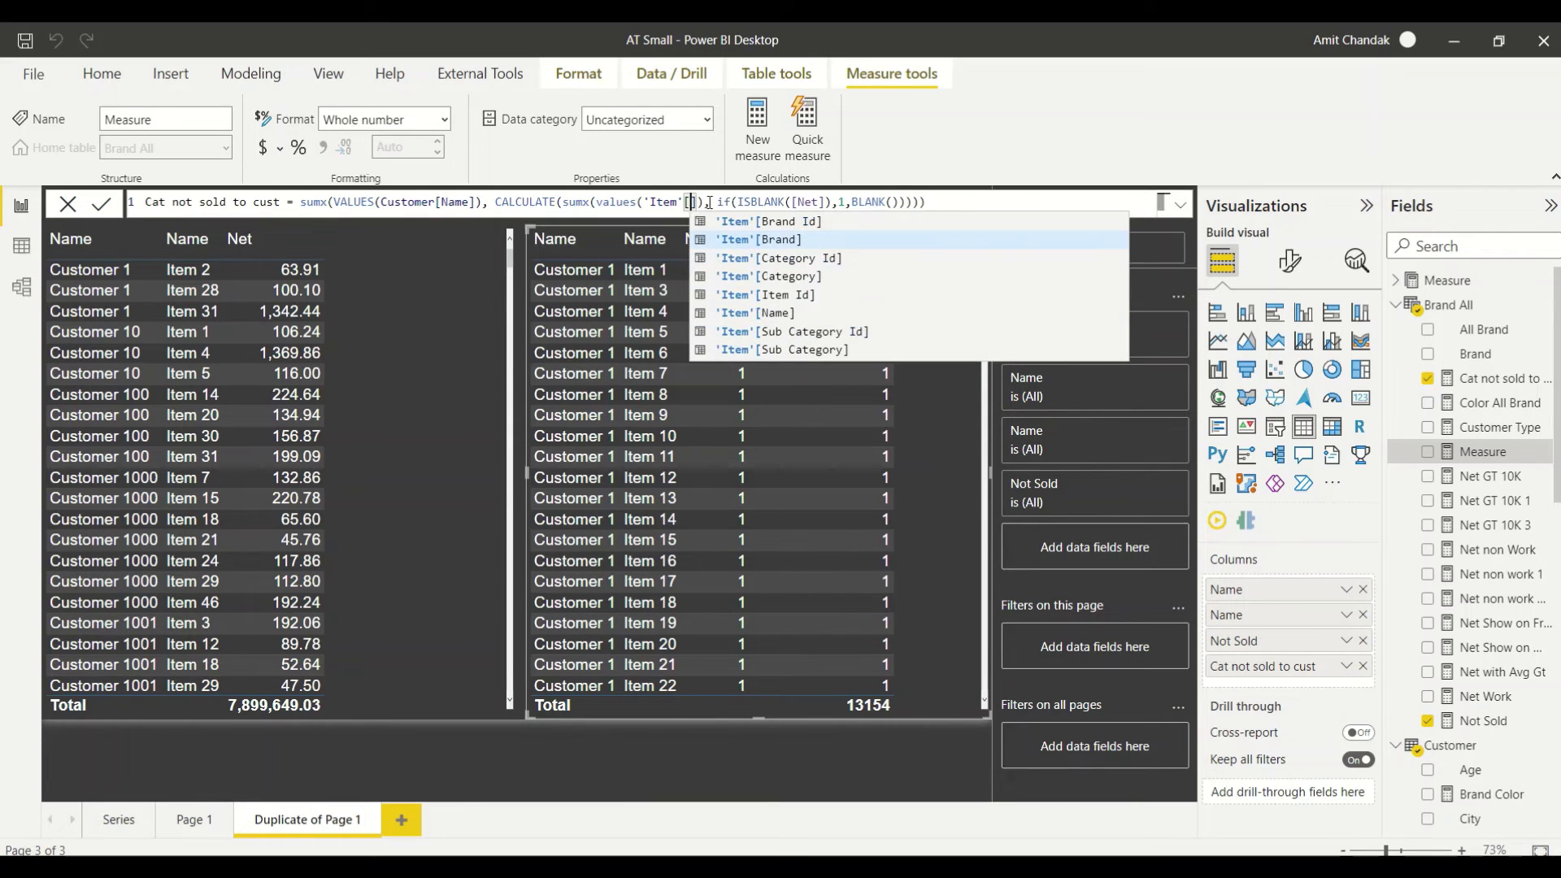
type("nam")
key("Tab")
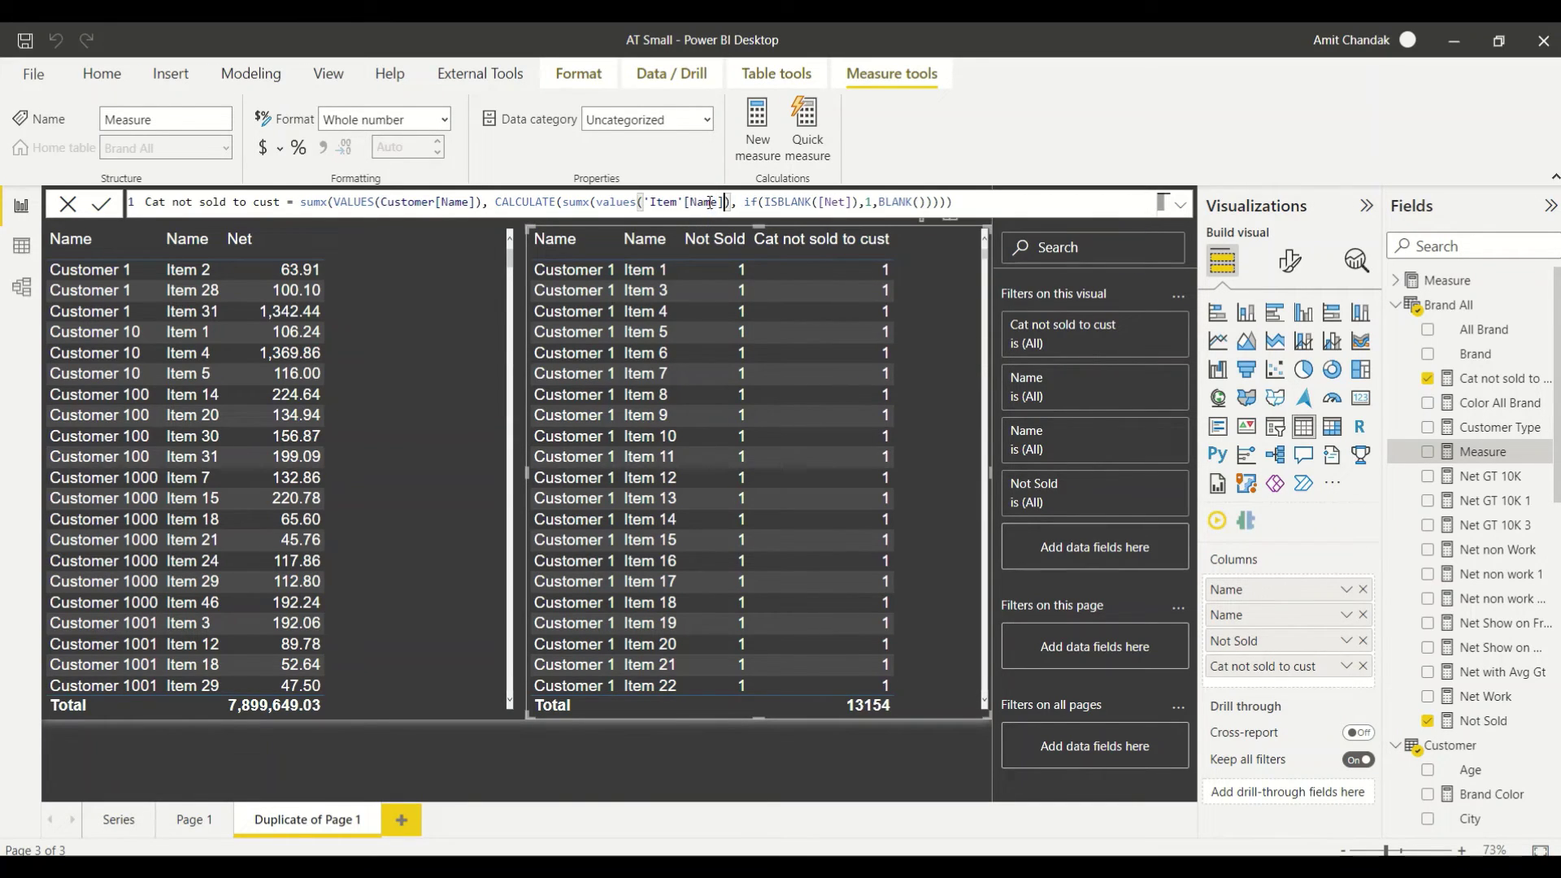
double_click(154, 202)
type("Item")
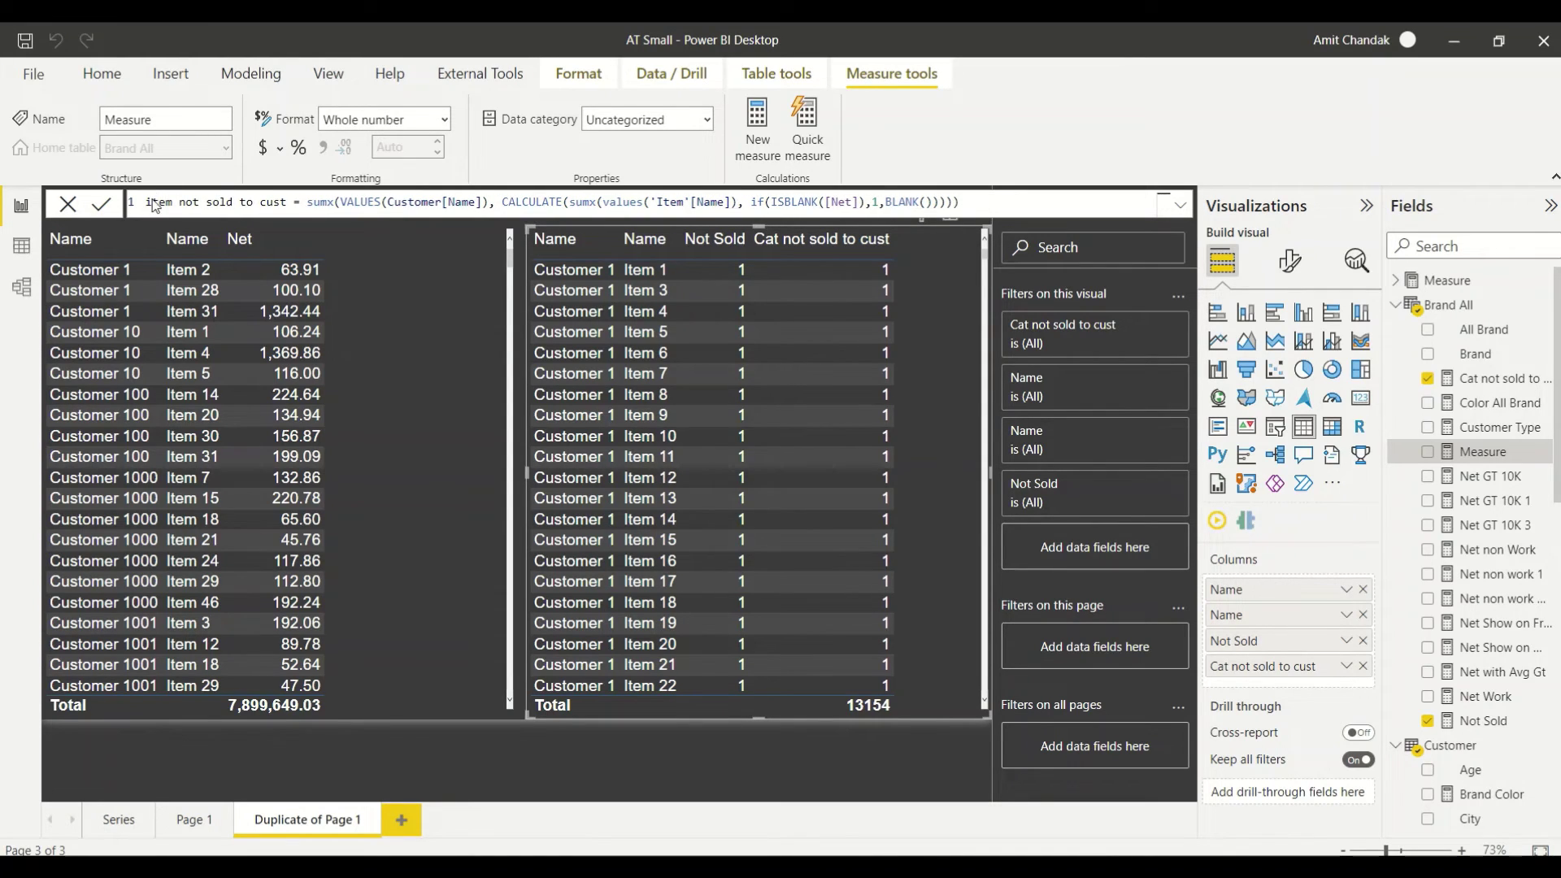
key("Return")
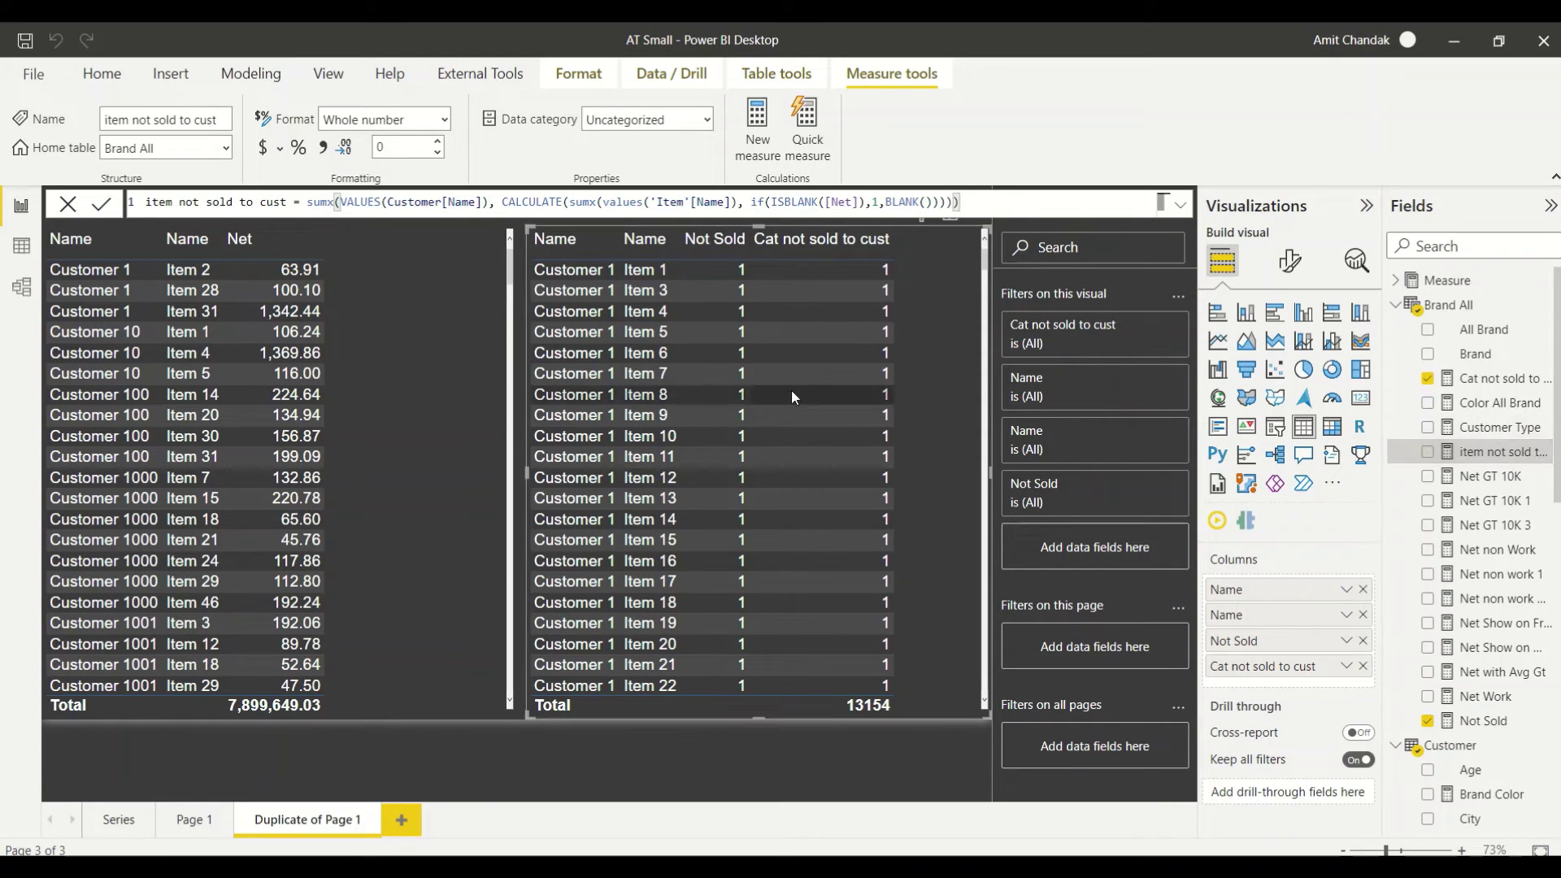
Add item not sold to cust to the Not Sold table and return to Page 1.
left_click(1428, 453)
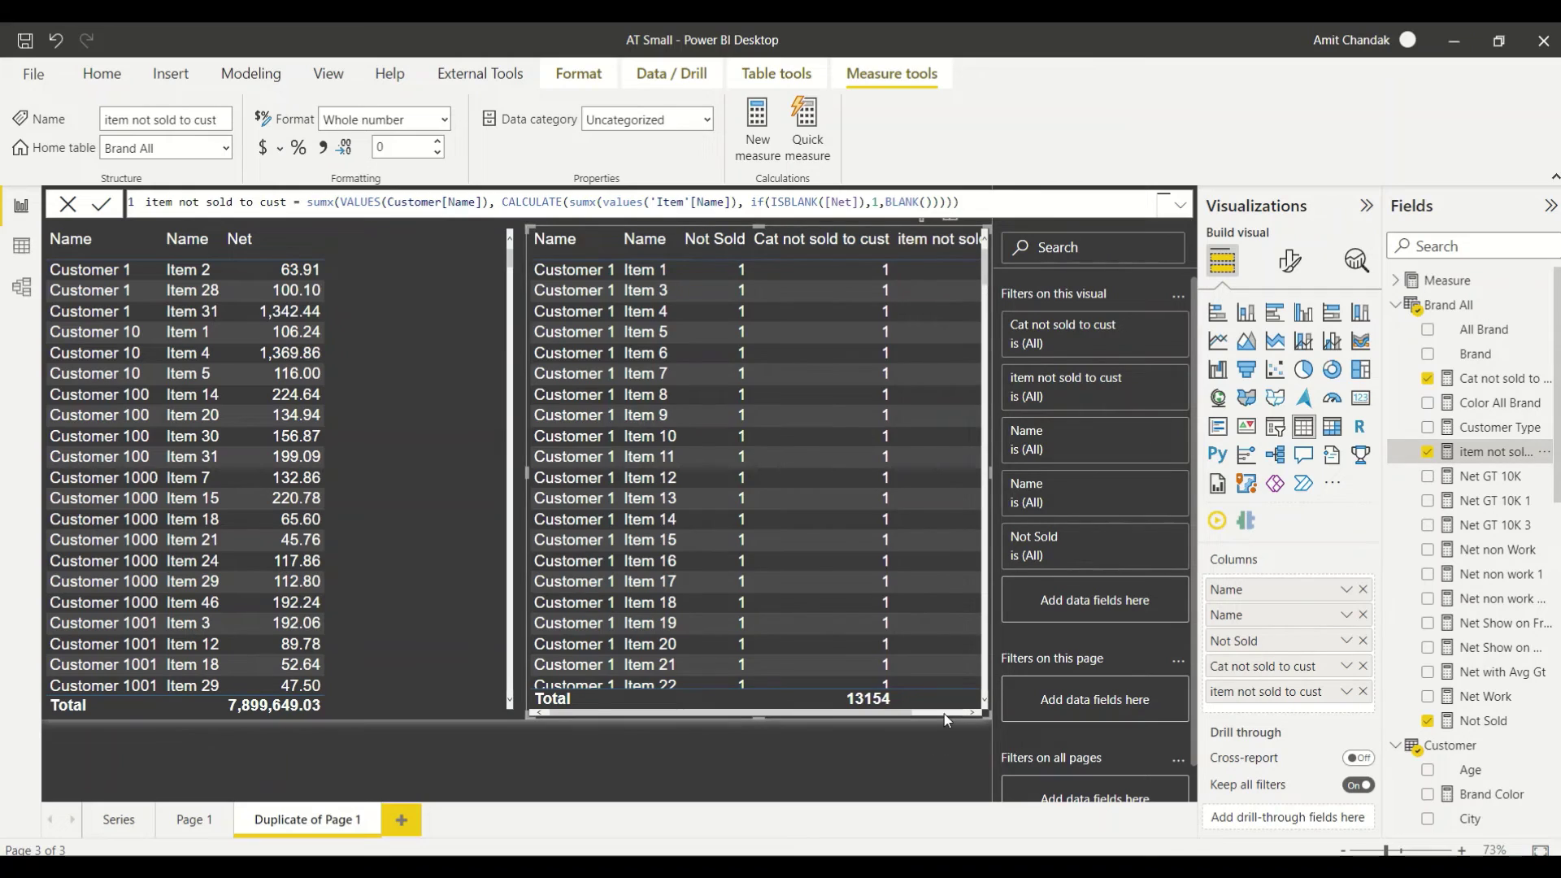
left_click(944, 713)
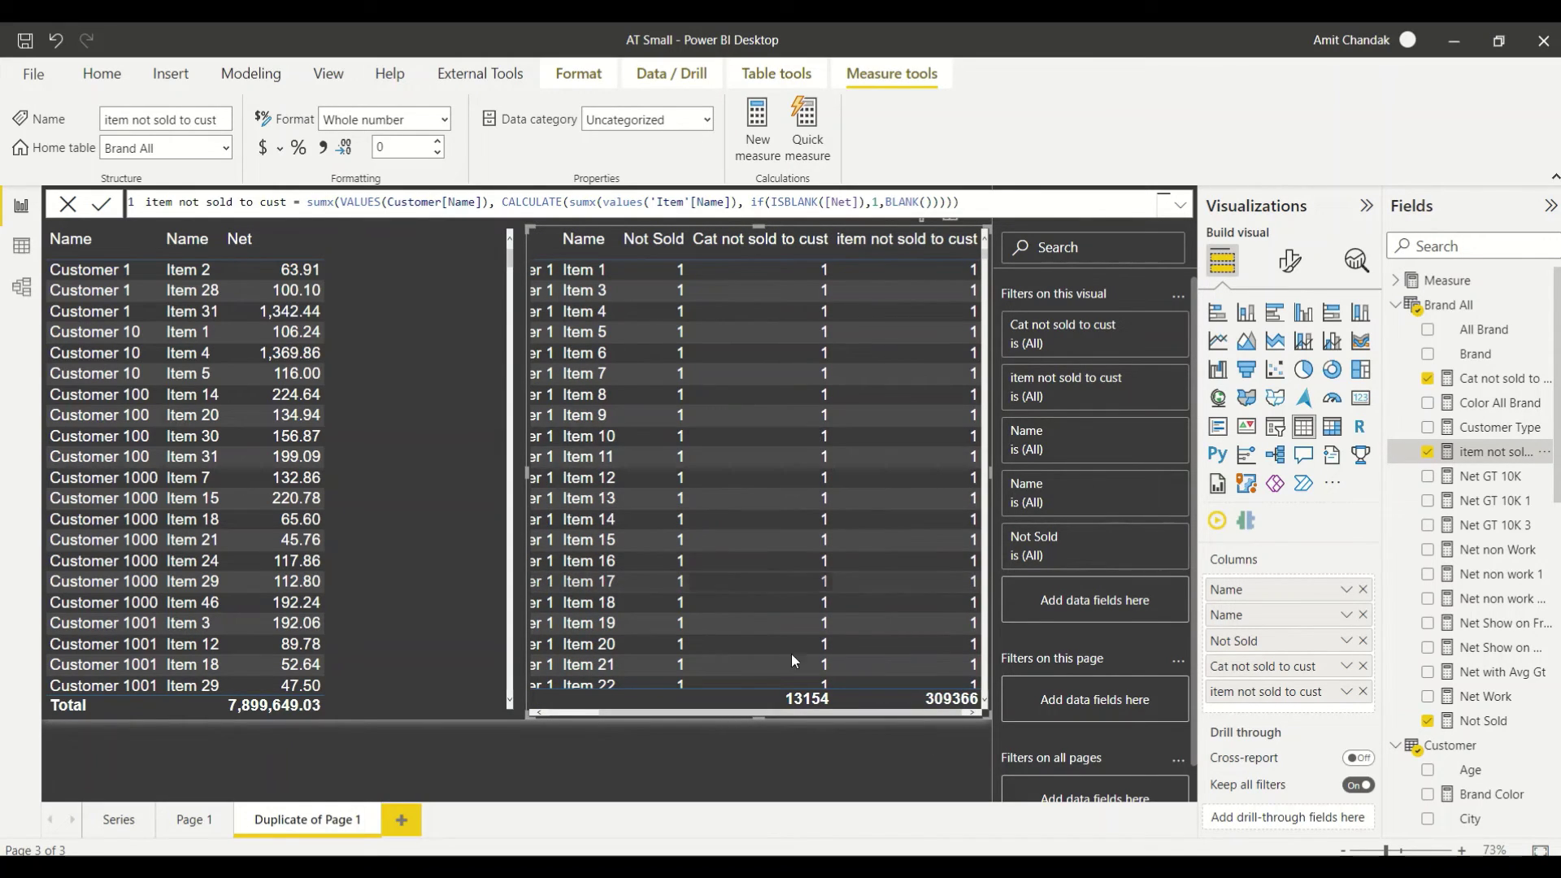
left_click(193, 828)
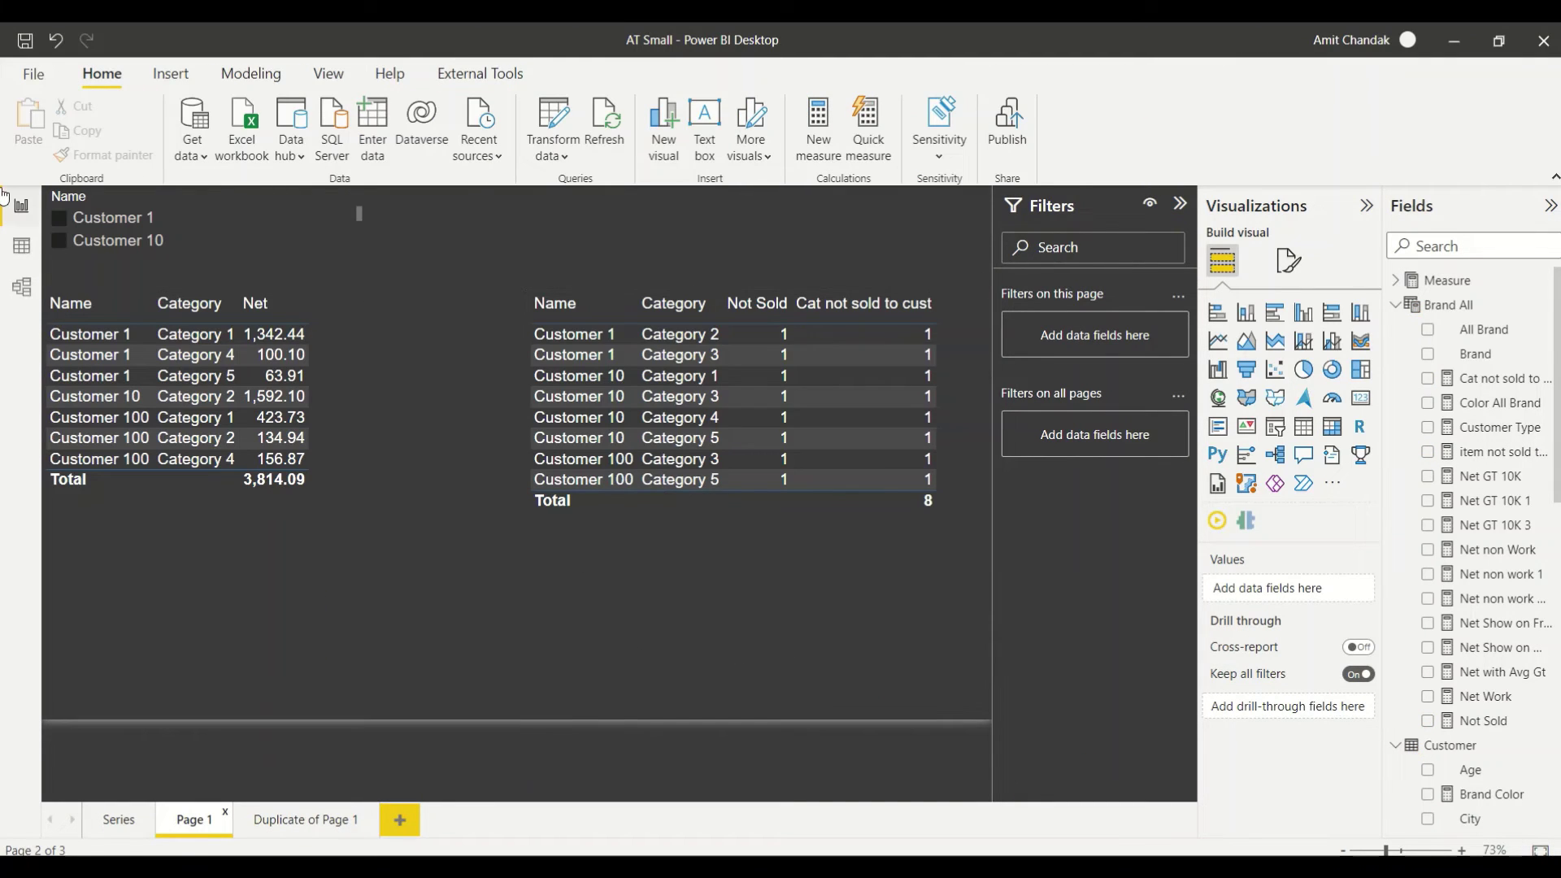
Clear the Name slicer filter and select the Not Sold table on Duplicate of Page 1.
left_click(331, 208)
left_click(333, 201)
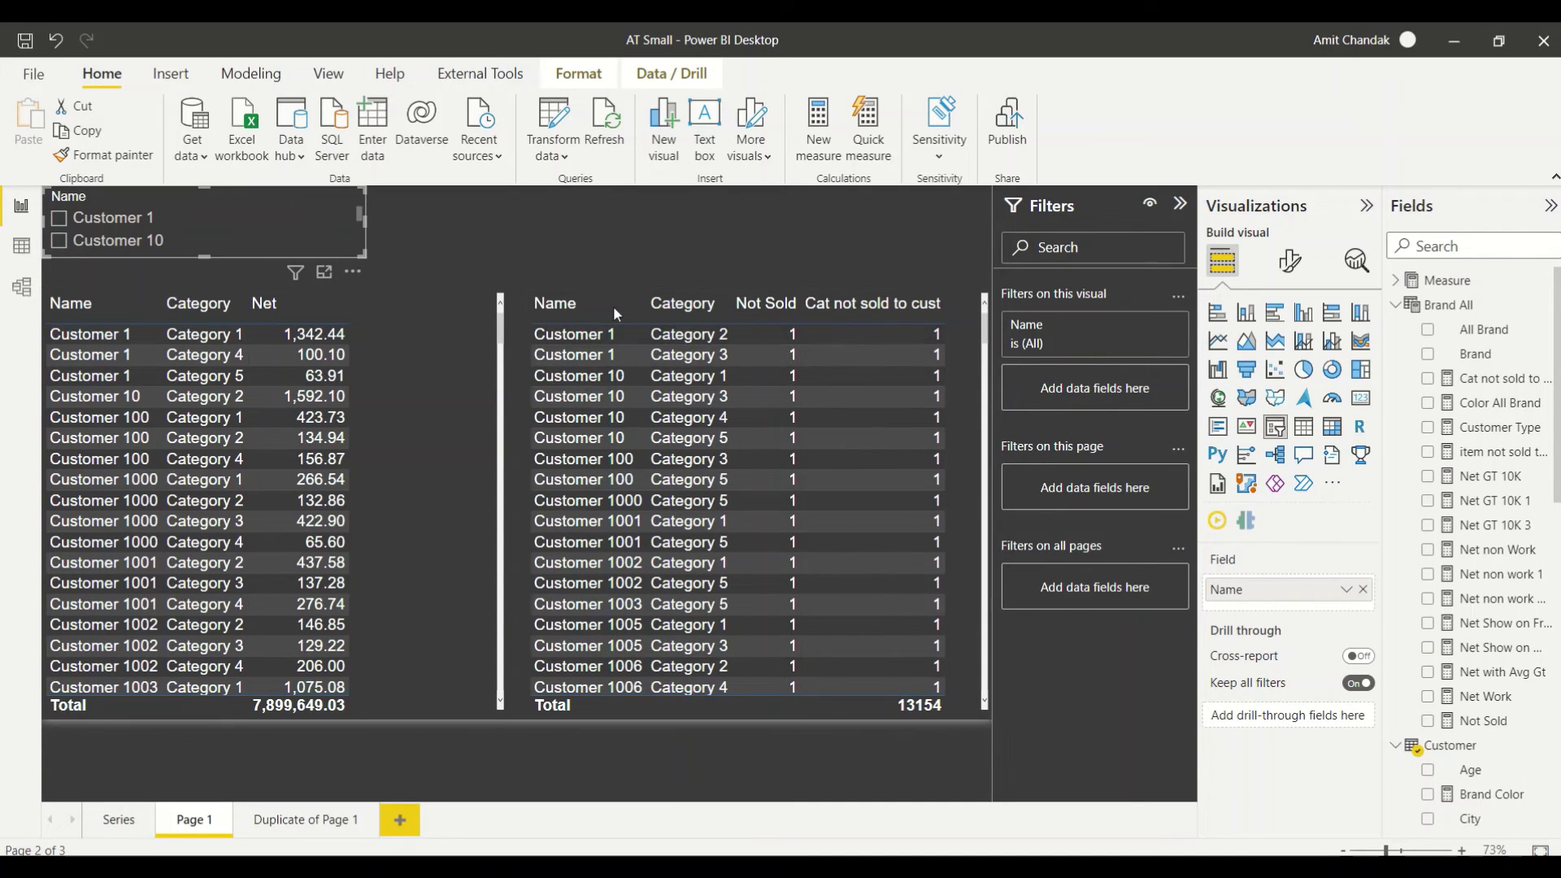
left_click(314, 826)
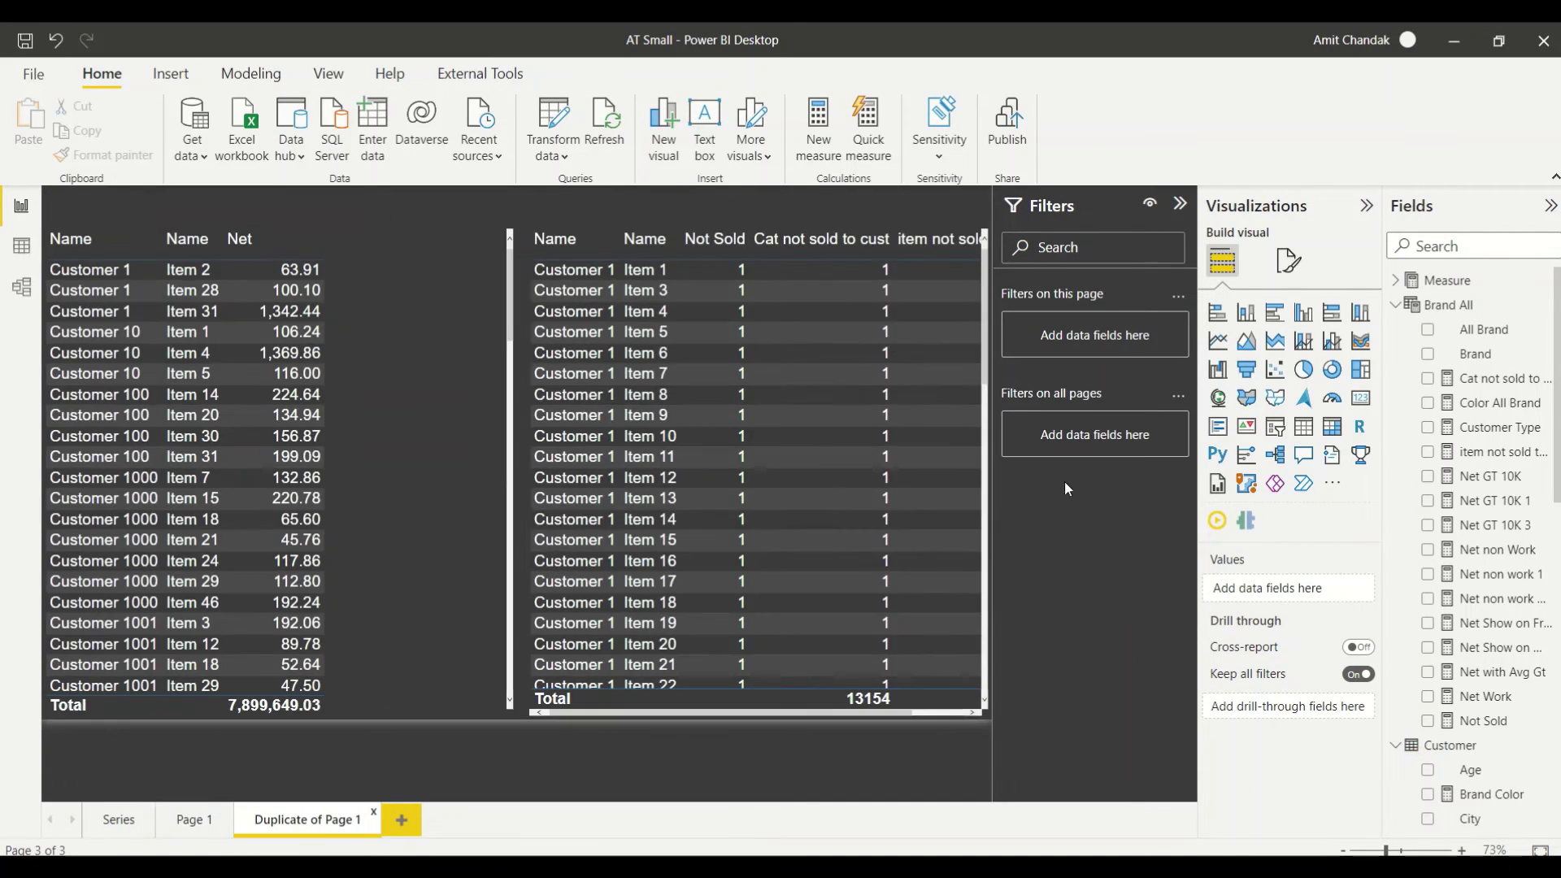
left_click(939, 713)
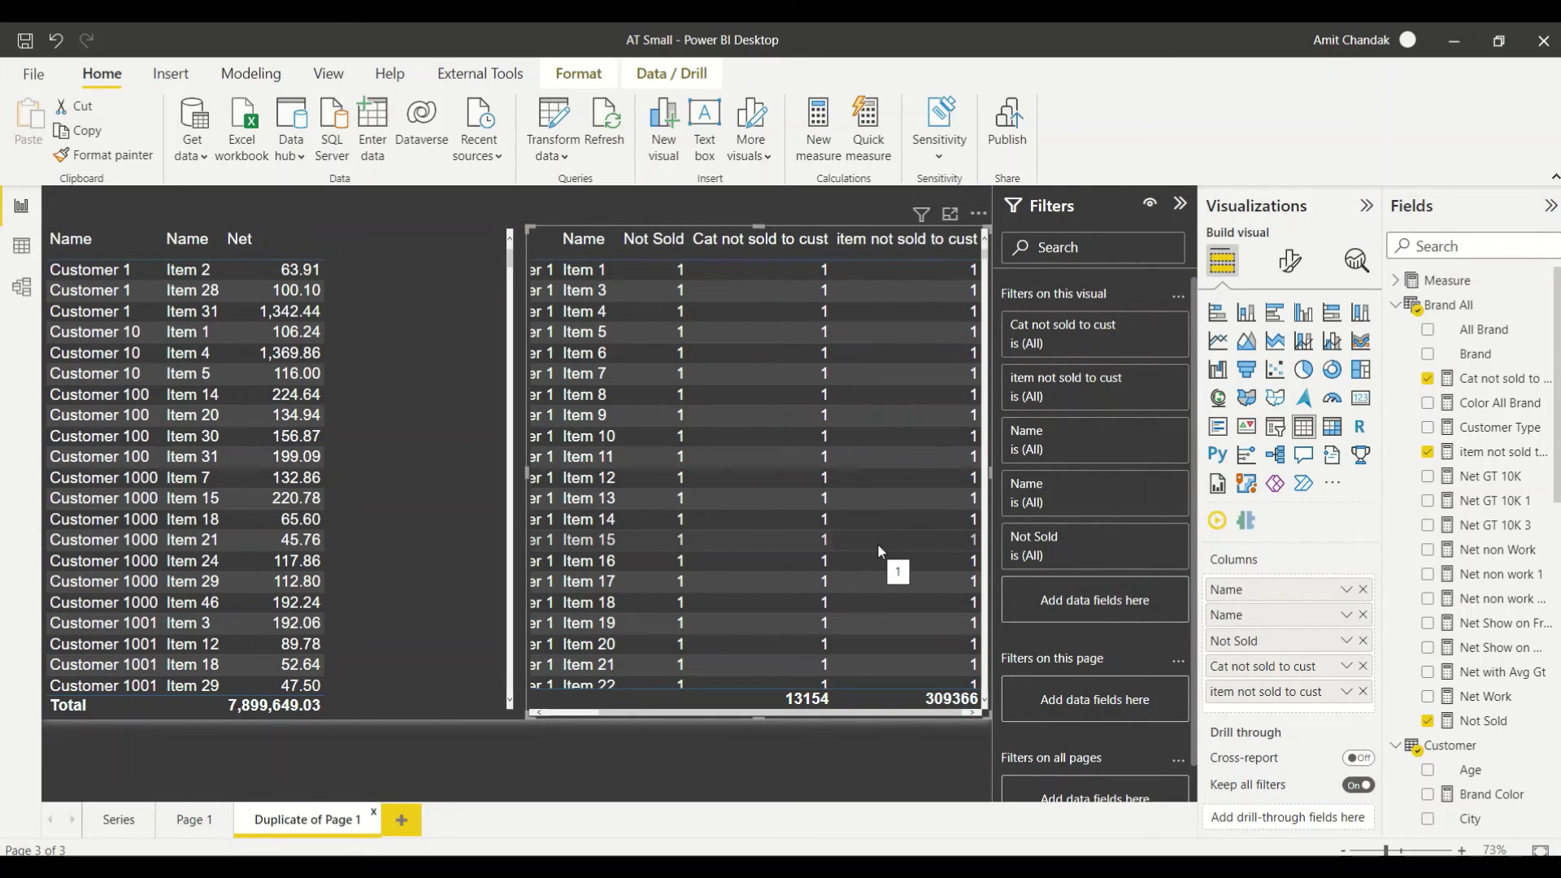
Check the Item (55 rows) and Customer (6,138 rows) tables in Data view.
left_click(22, 246)
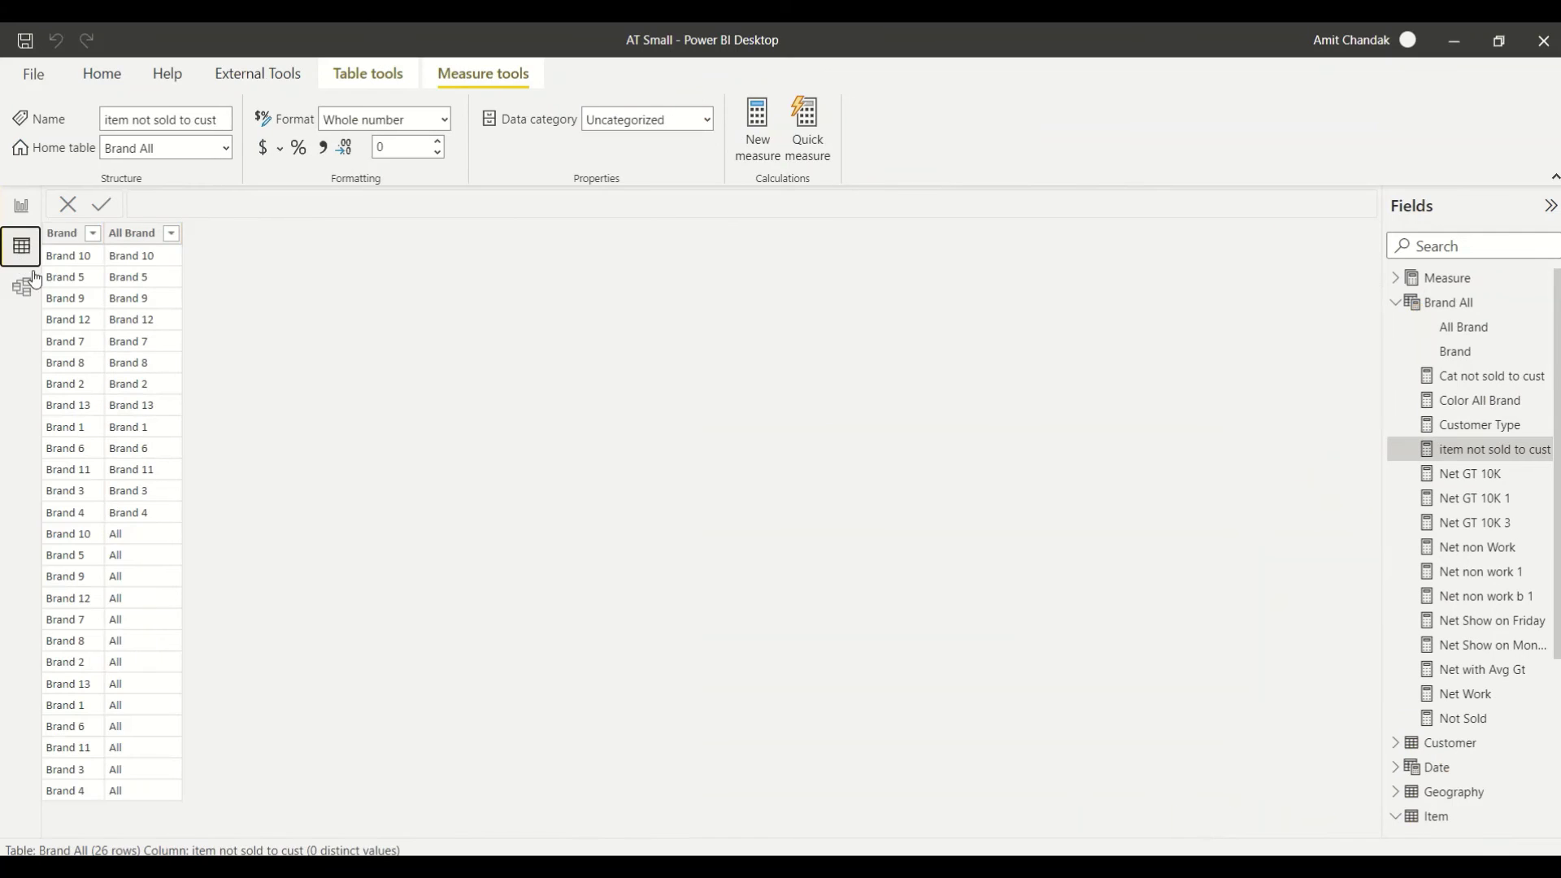
left_click(1396, 304)
left_click(1438, 404)
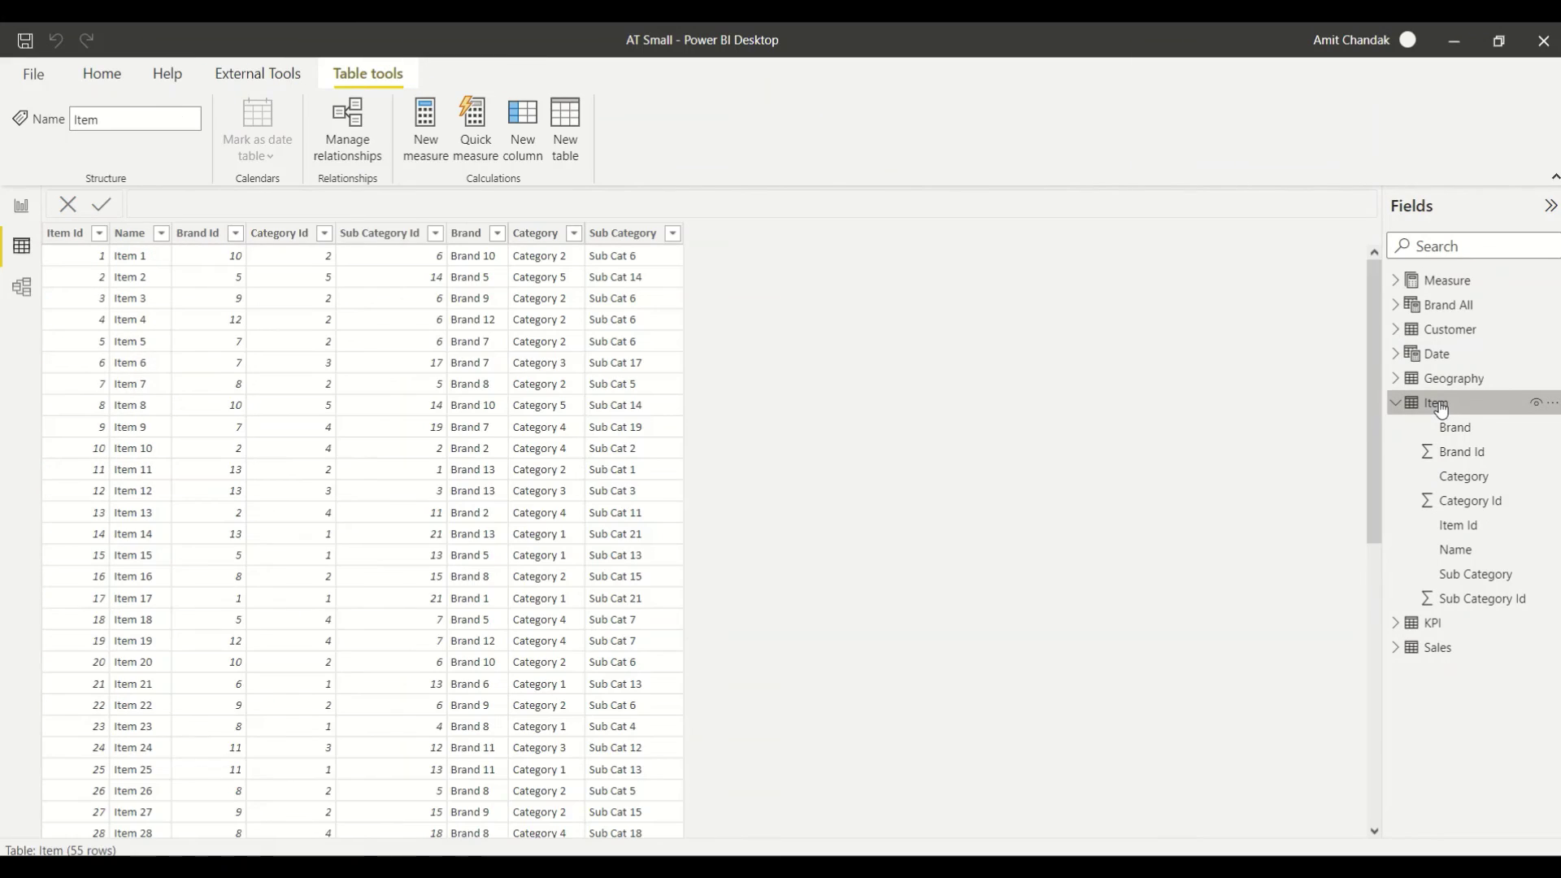
left_click(1440, 330)
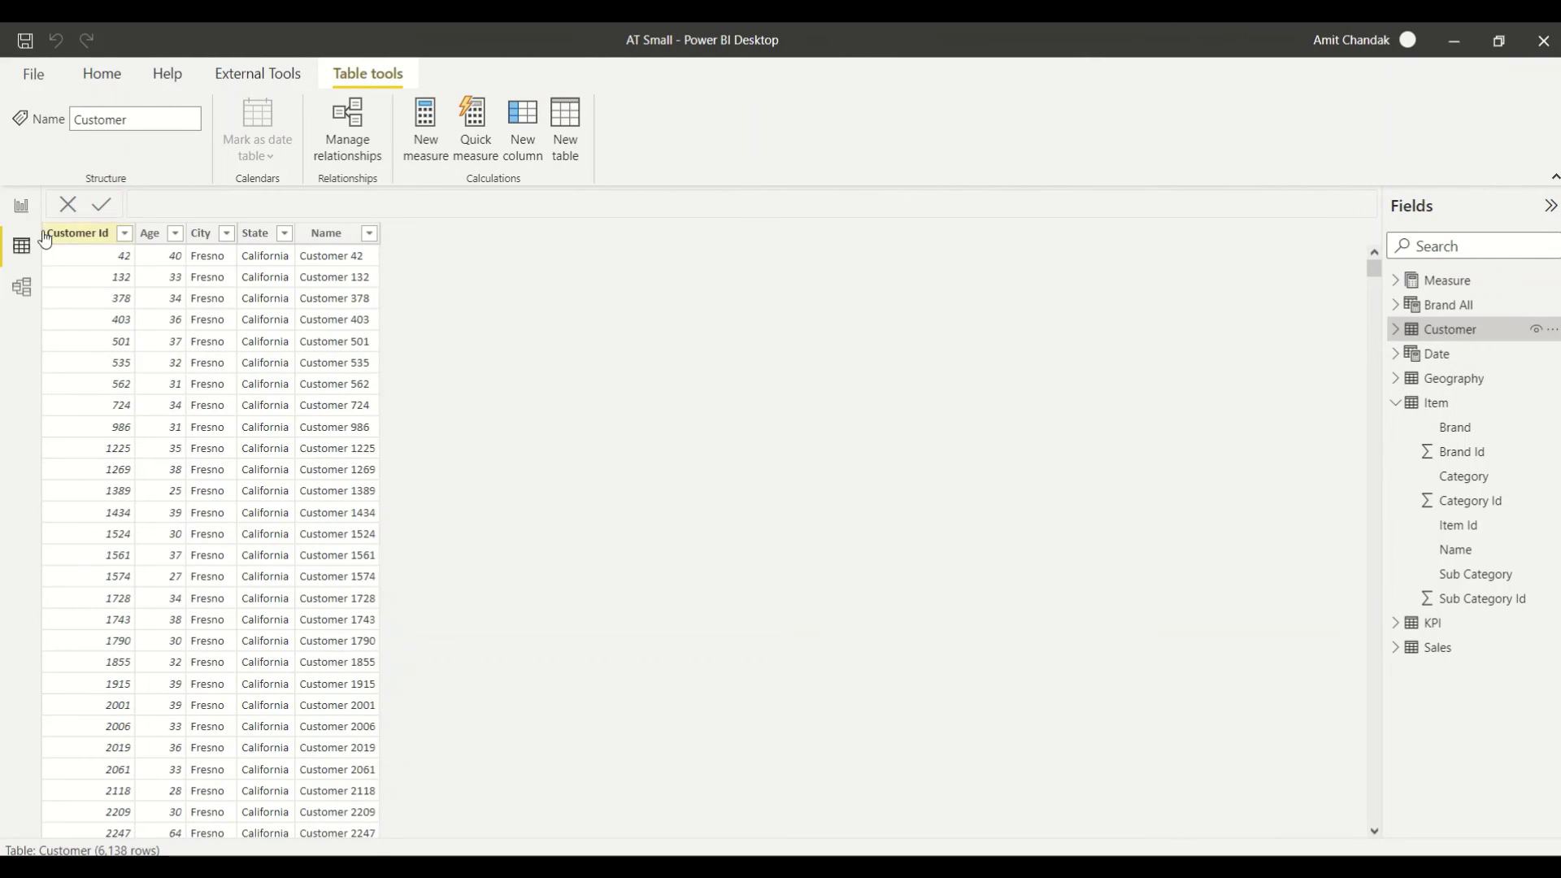
left_click(29, 215)
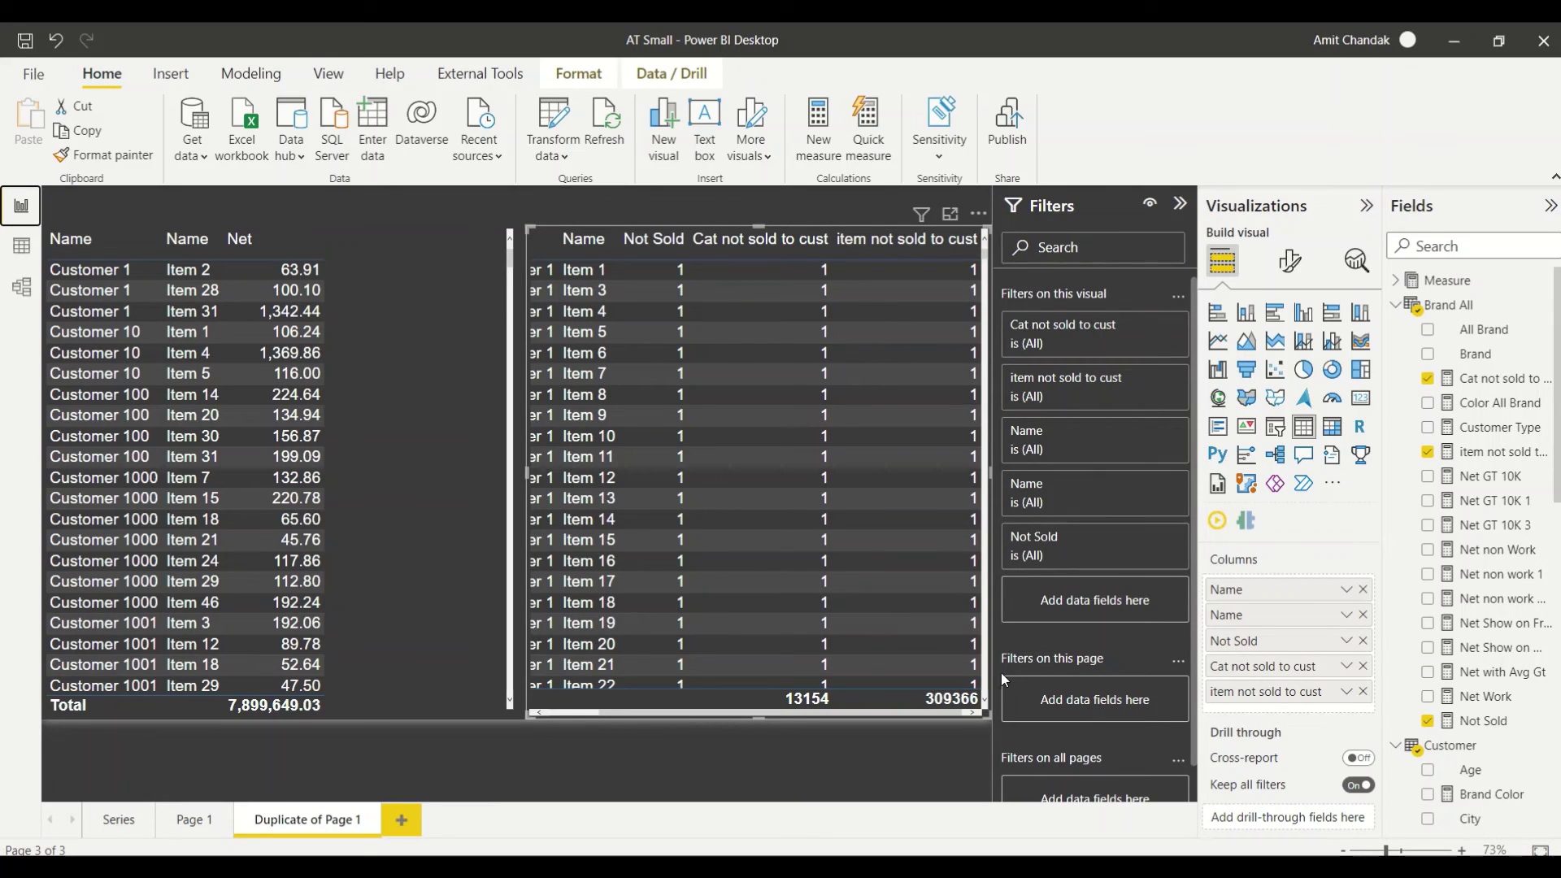
left_click(21, 248)
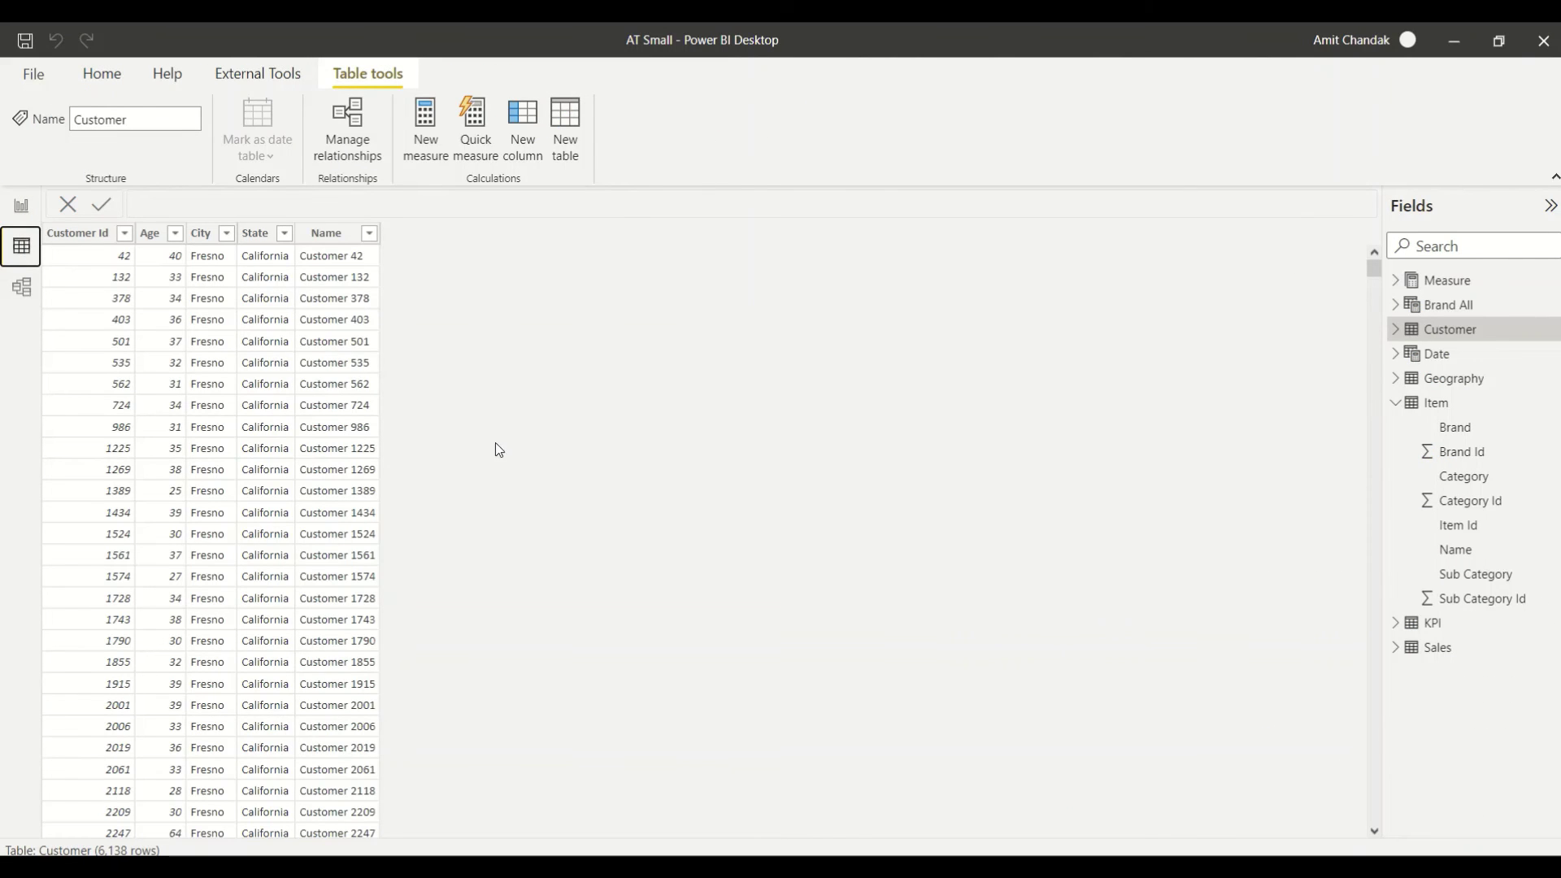
left_click(21, 205)
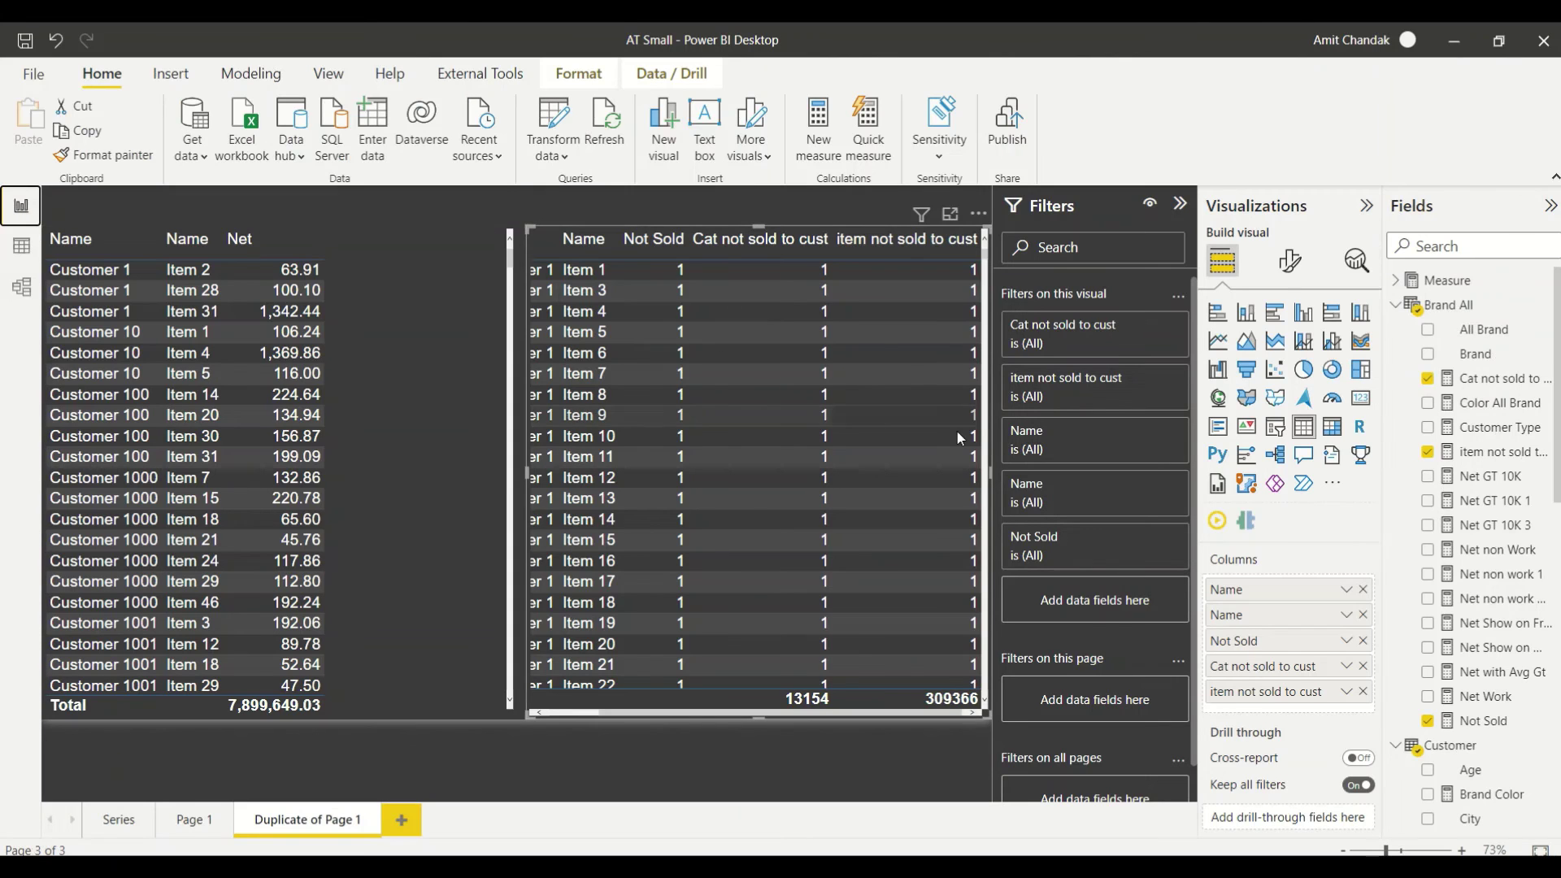
Add Page 2 and create a new measure with a 55*61 formula.
left_click(406, 819)
left_click(818, 130)
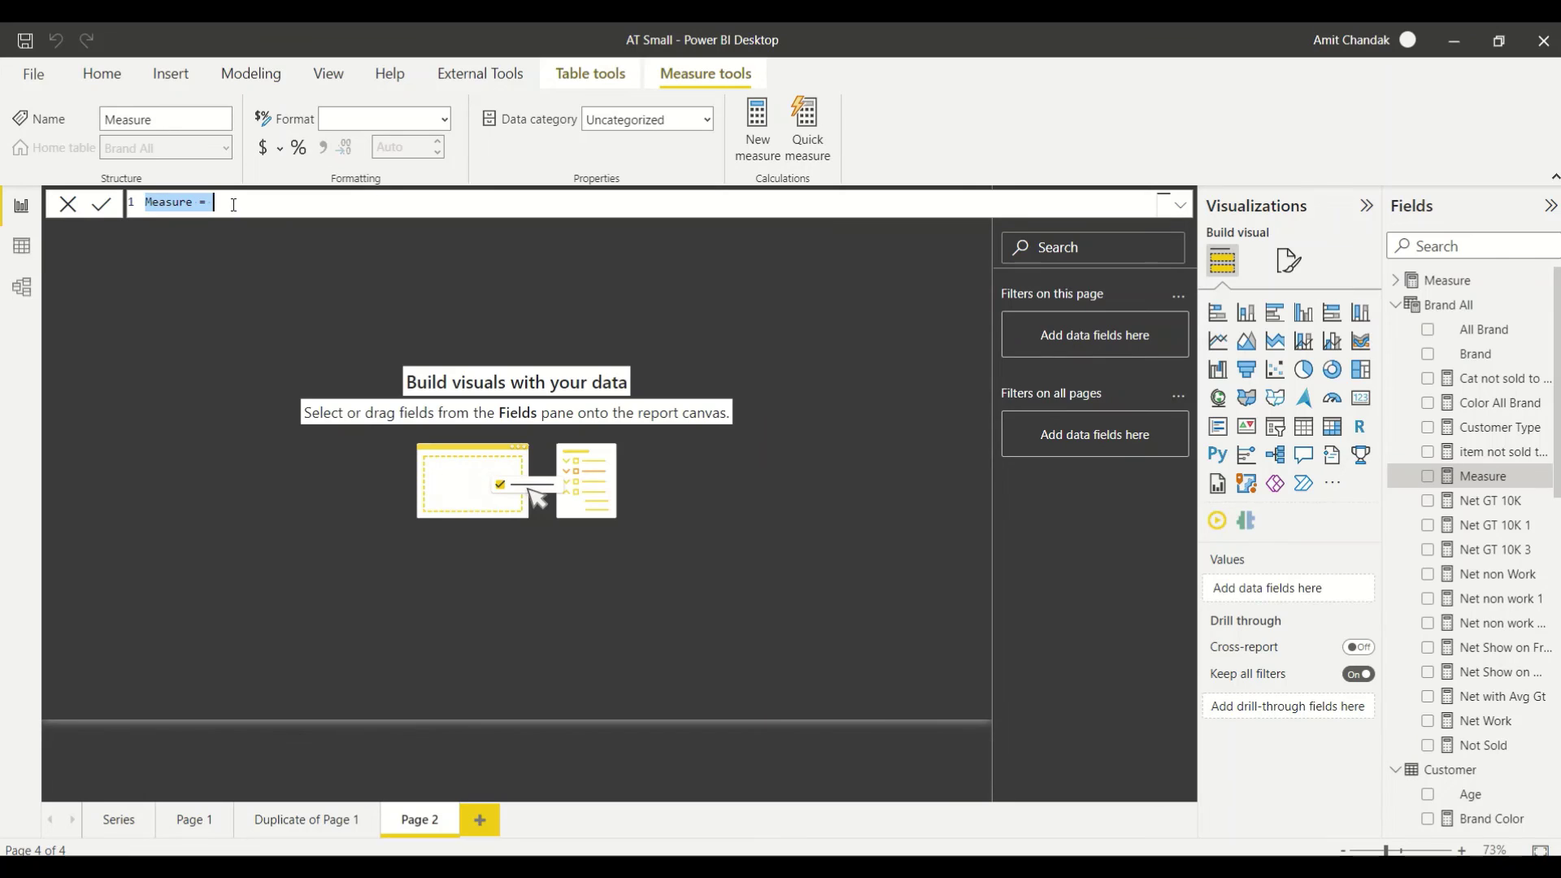
left_click(233, 205)
type("5")
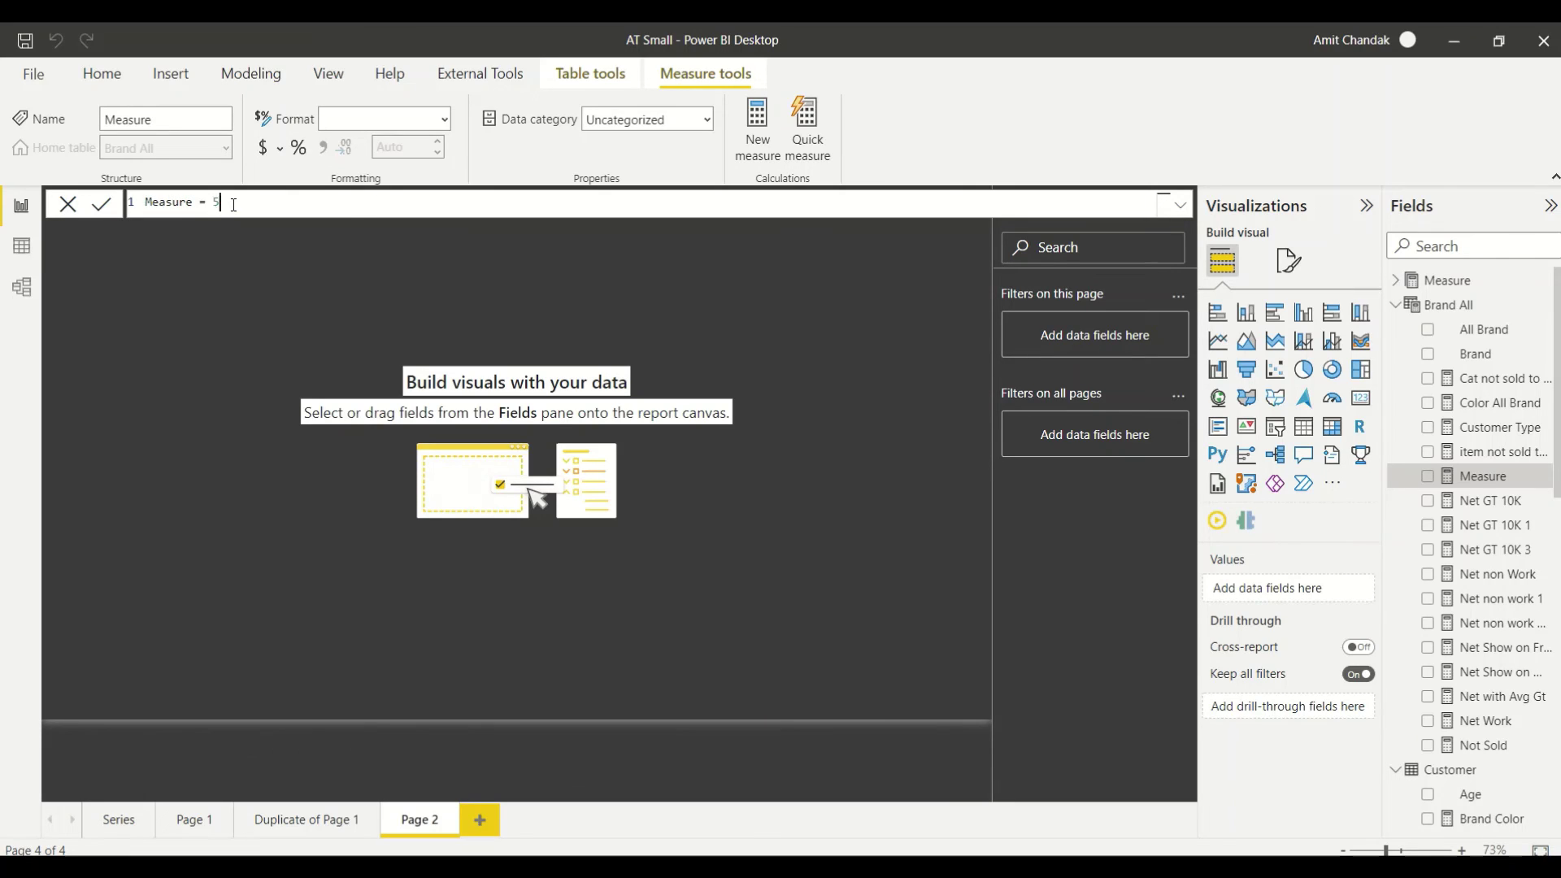
type("5*6100")
key("Return")
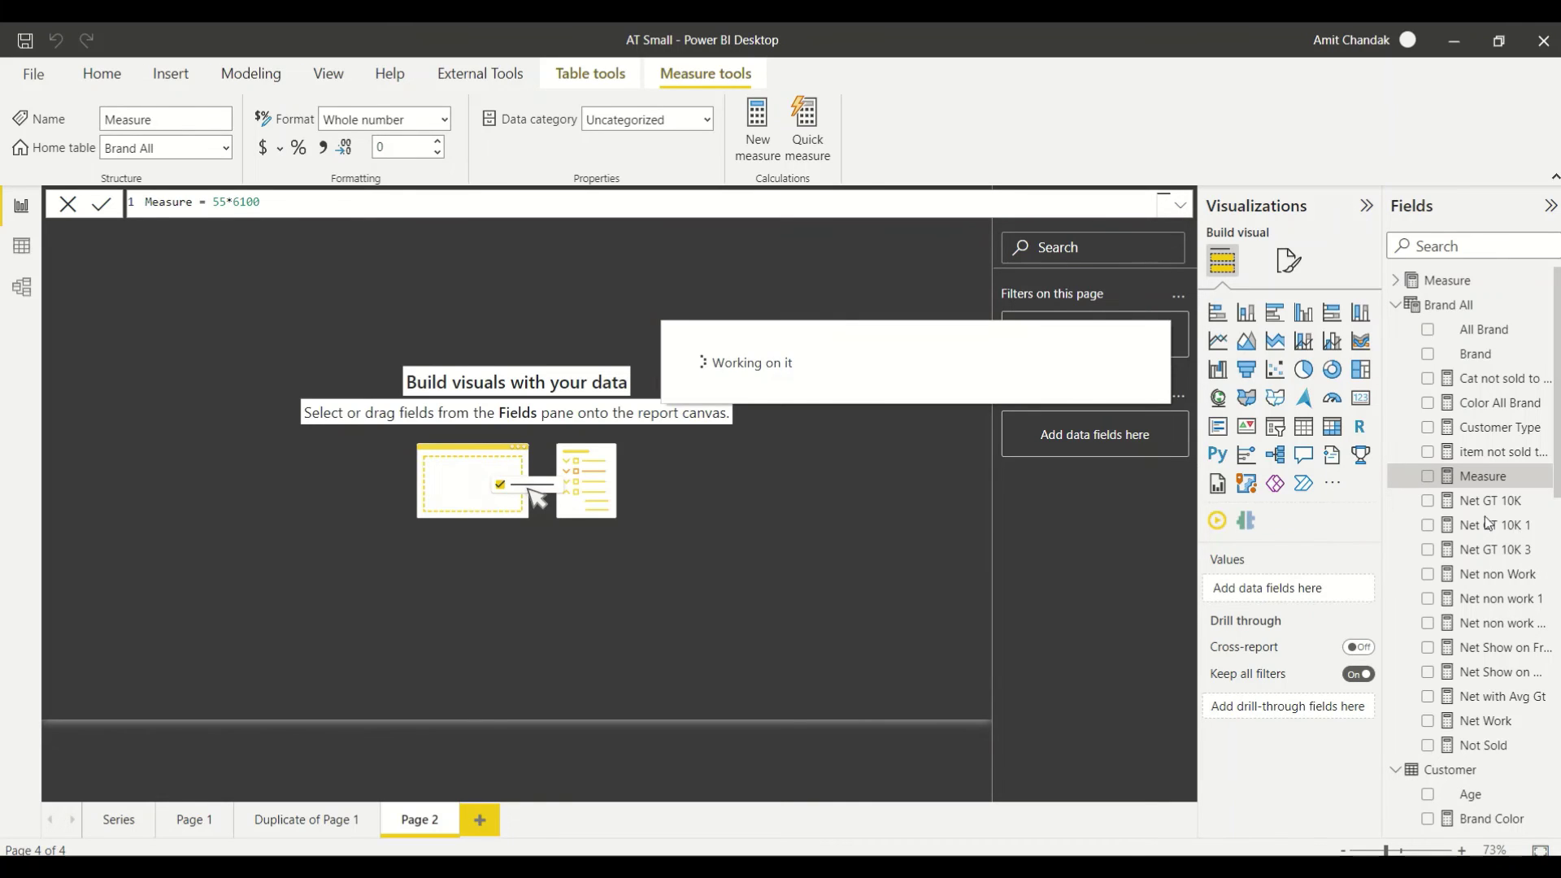
Place Measure on Page 2 as an enlarged card, checking the Customer row count.
left_click_drag(1485, 492, 231, 326)
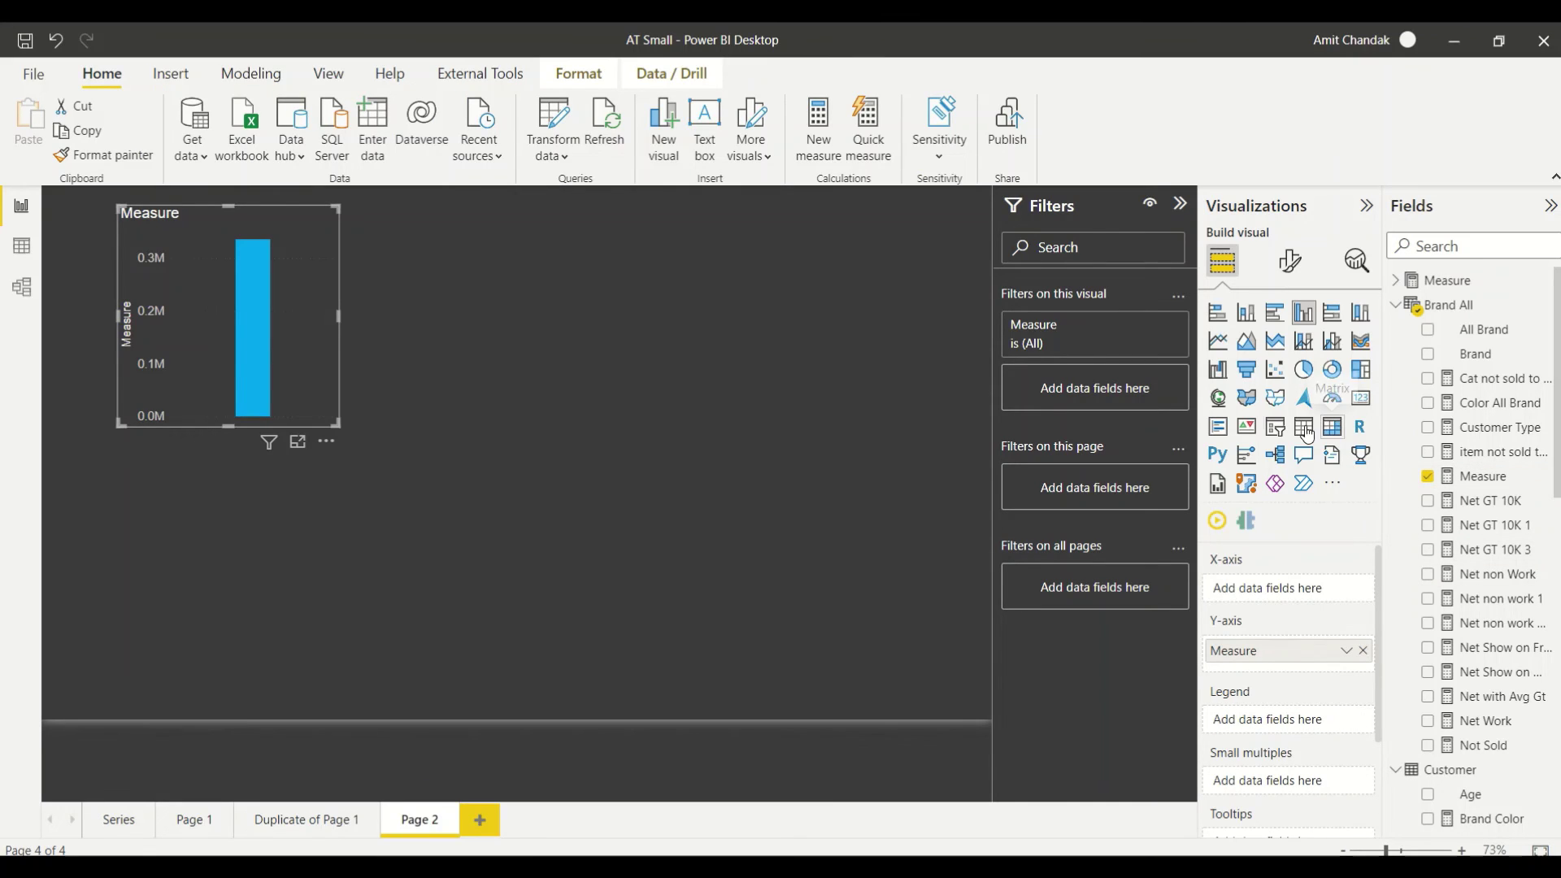
left_click(1360, 398)
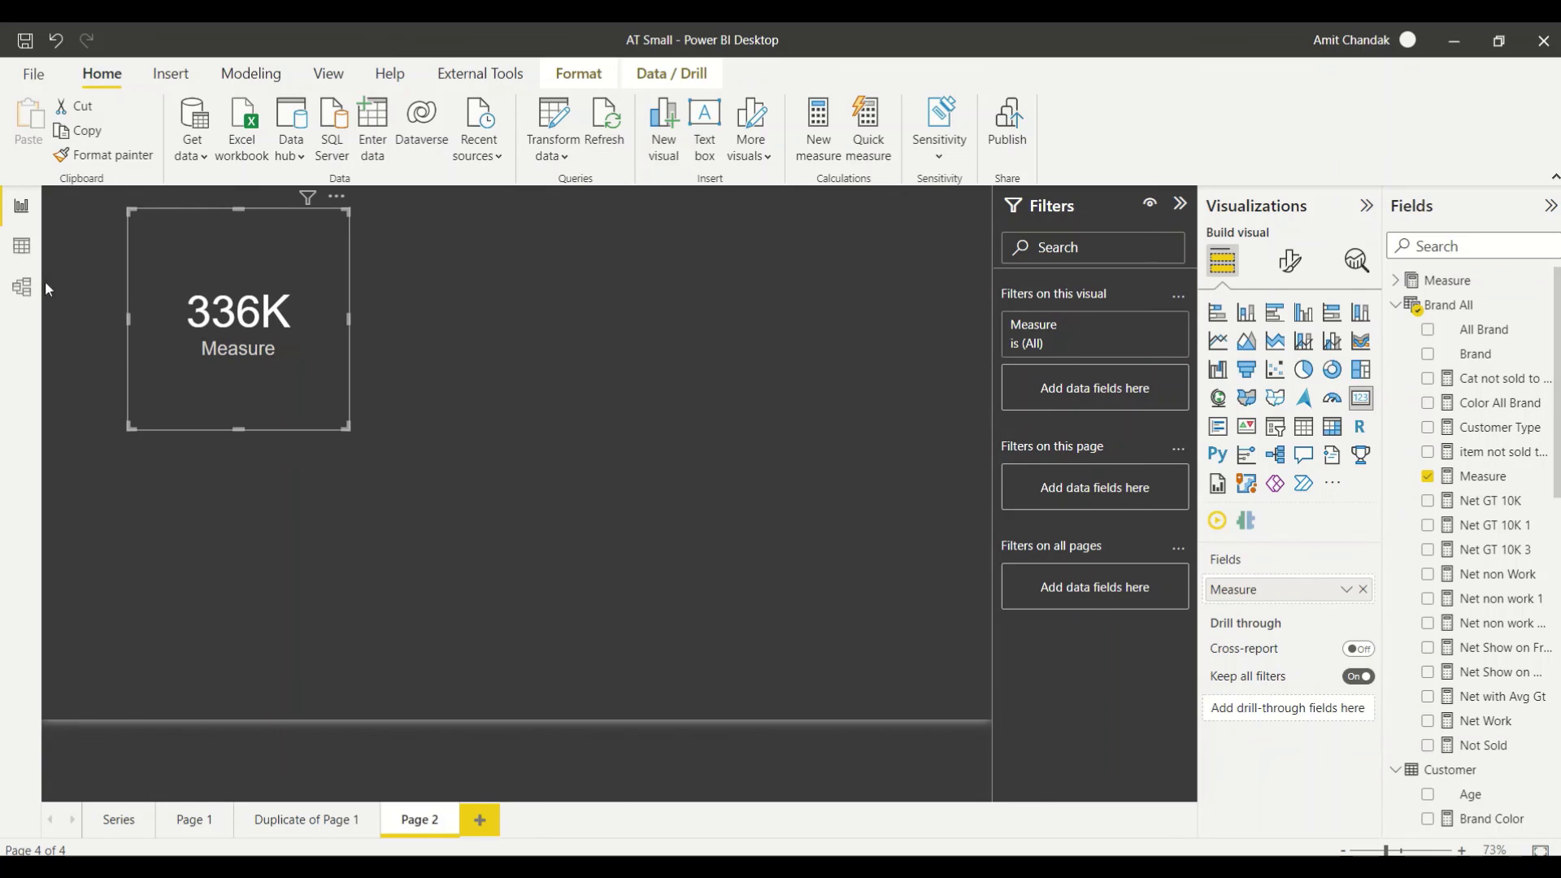
left_click(21, 245)
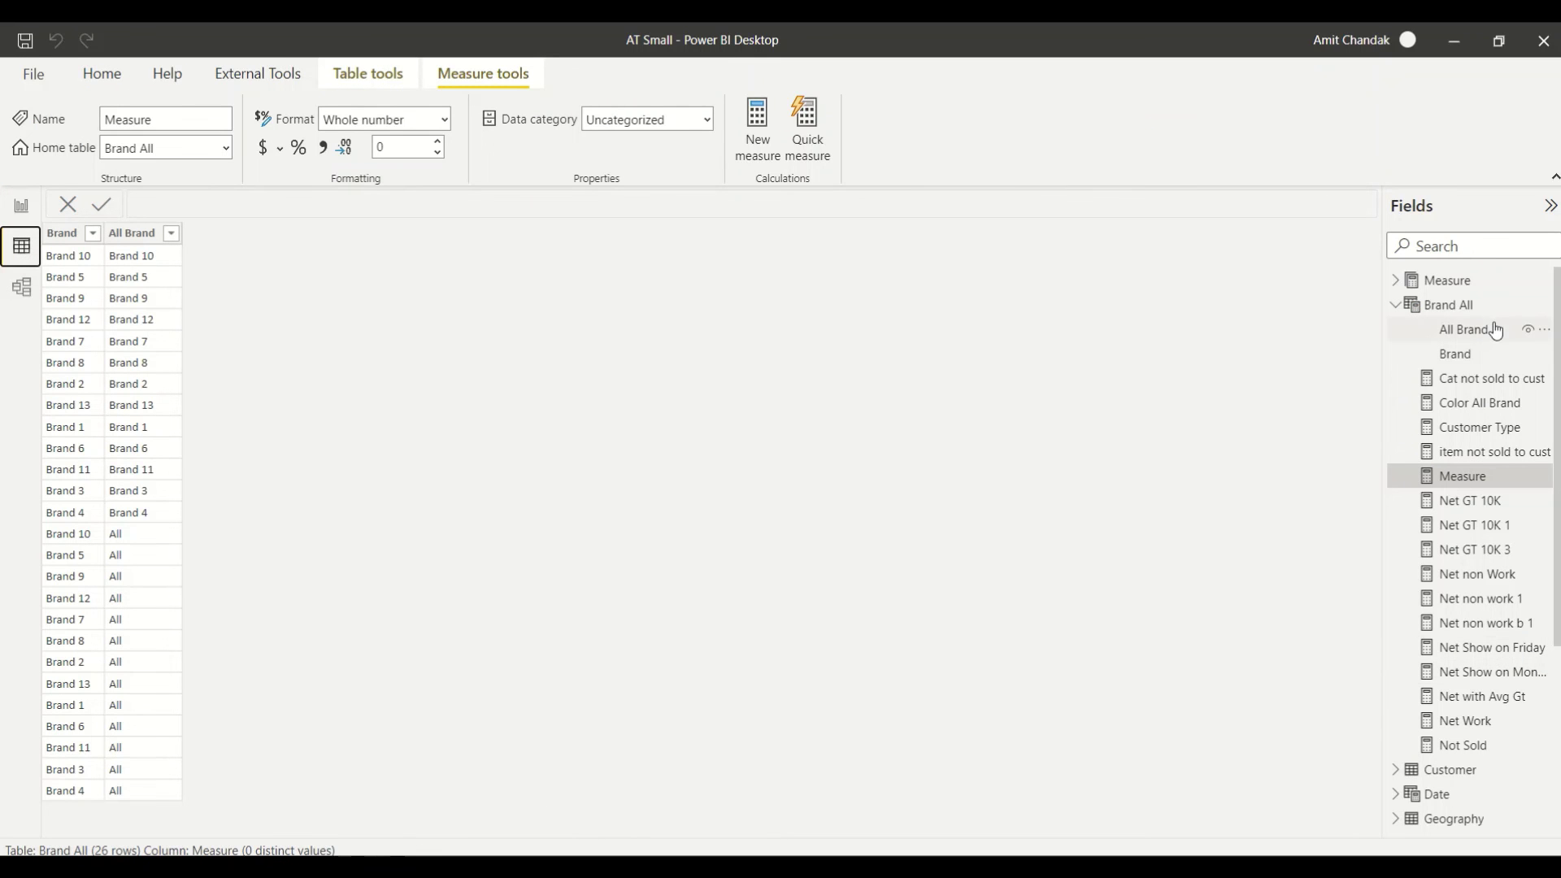
left_click(1440, 769)
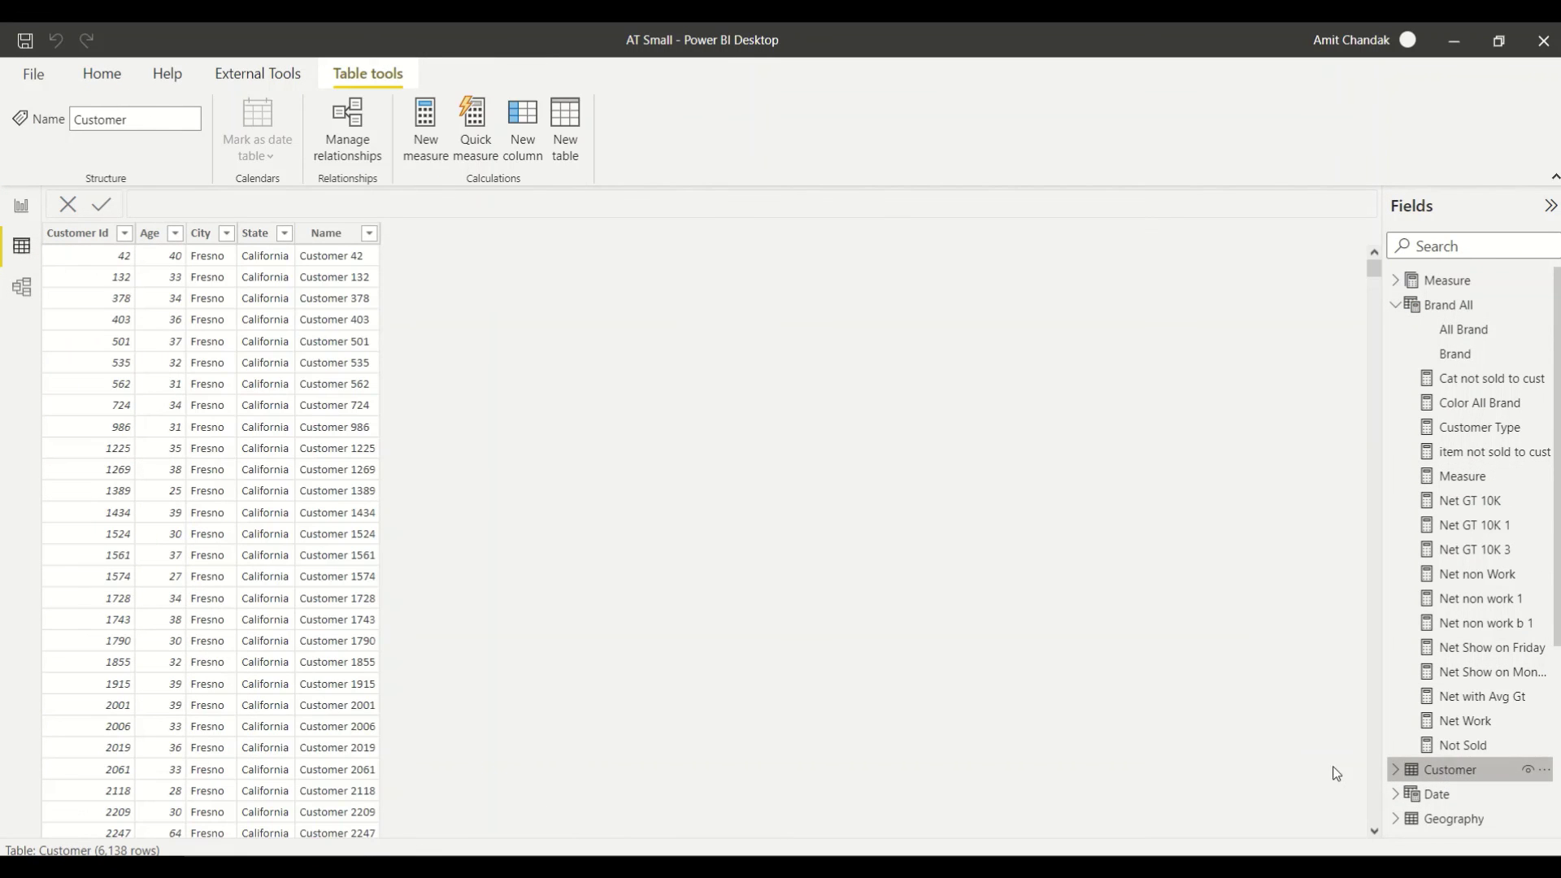
left_click(21, 208)
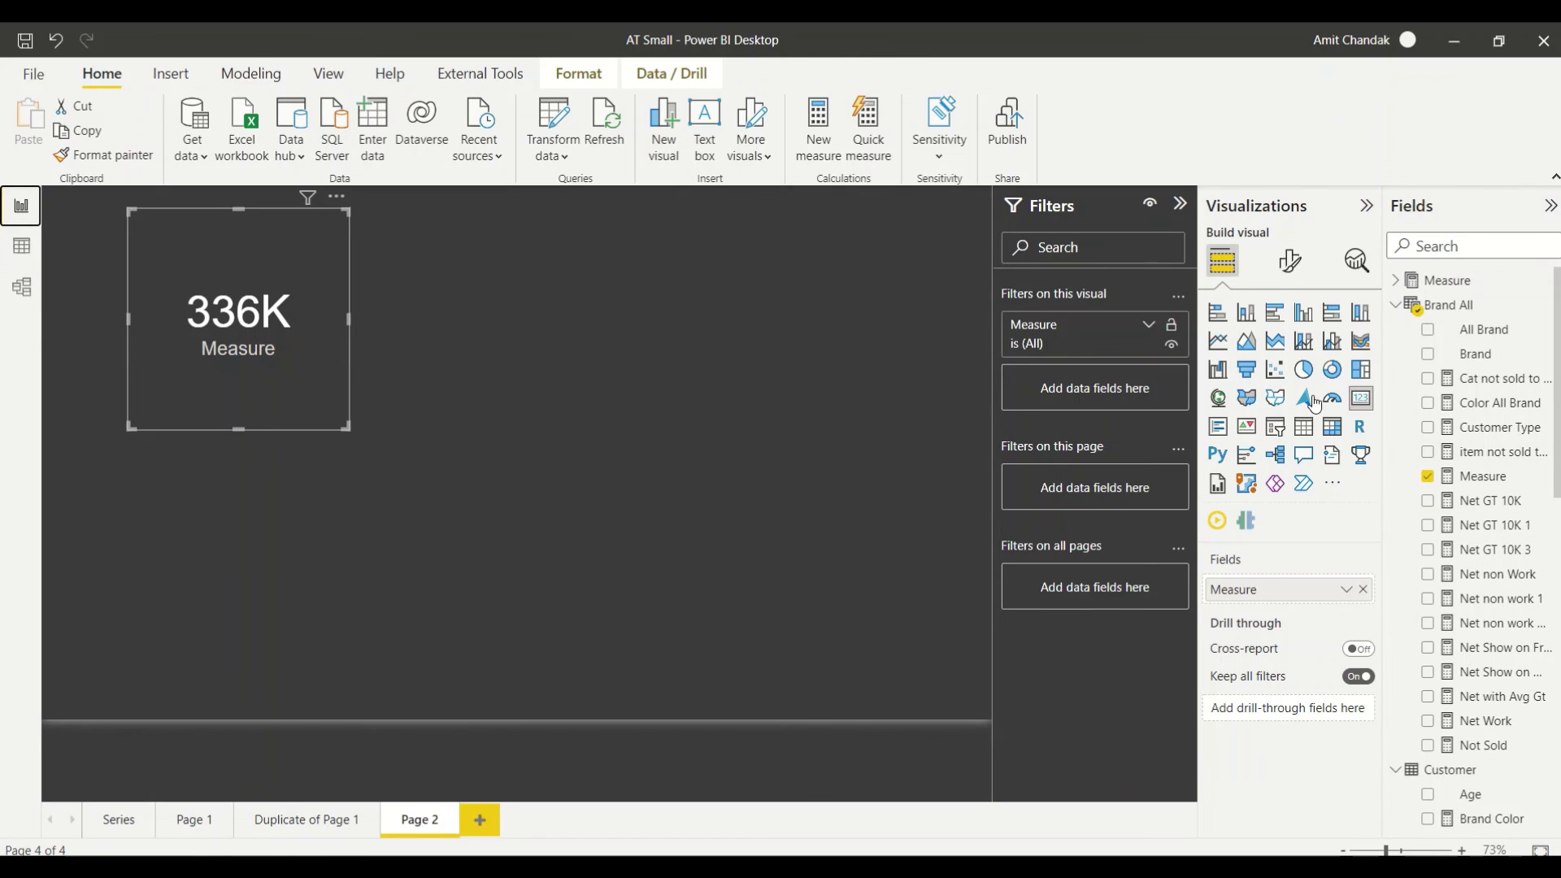
left_click_drag(293, 417, 577, 529)
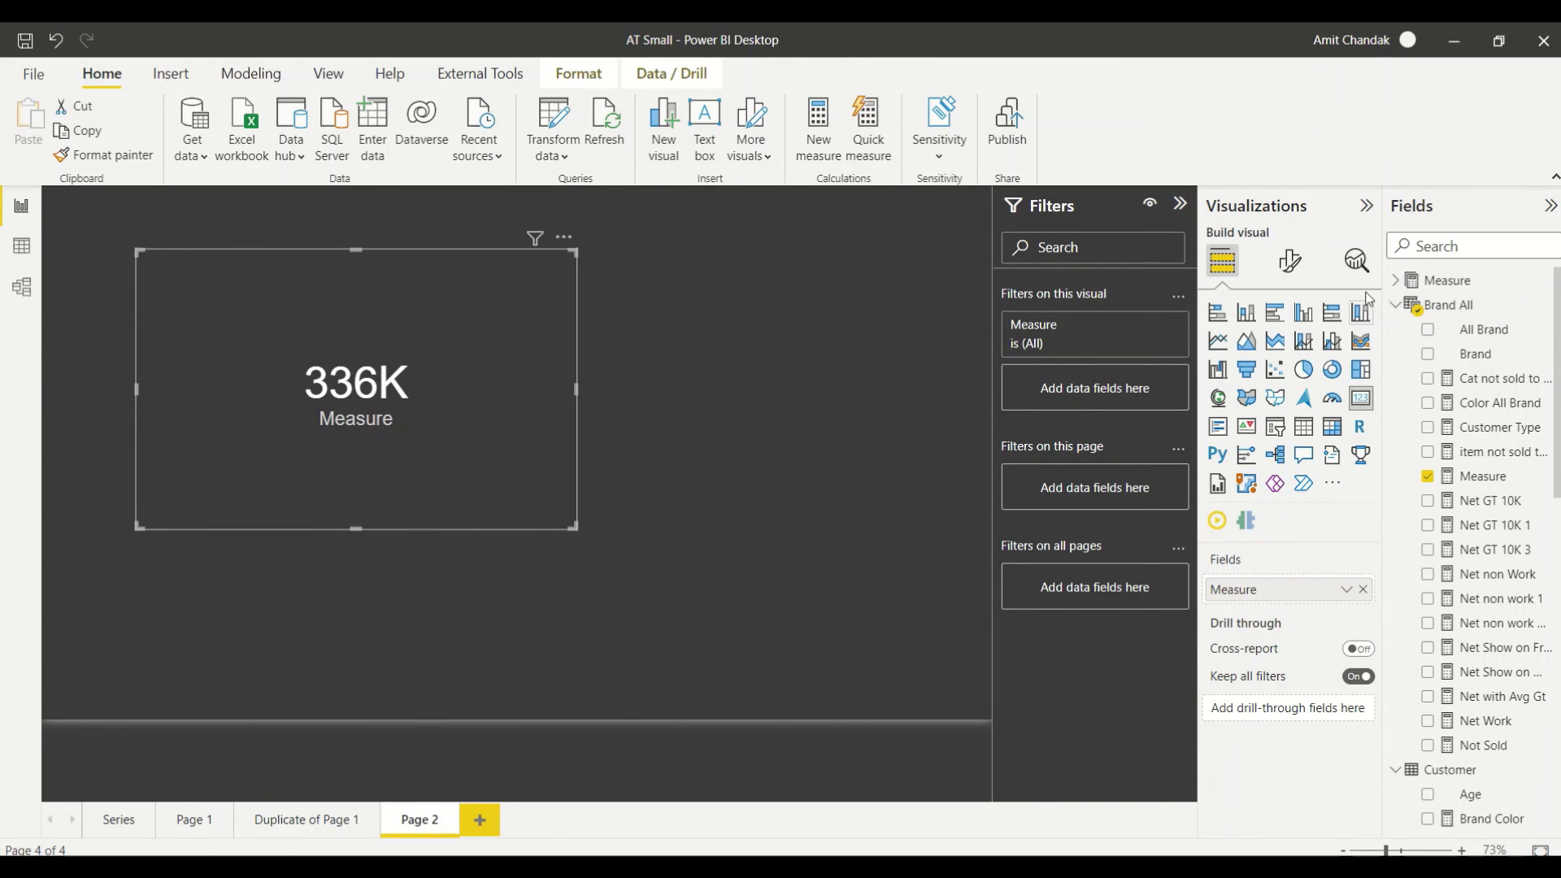
Set the card's Callout value display units to None.
left_click(1292, 261)
left_click(1219, 401)
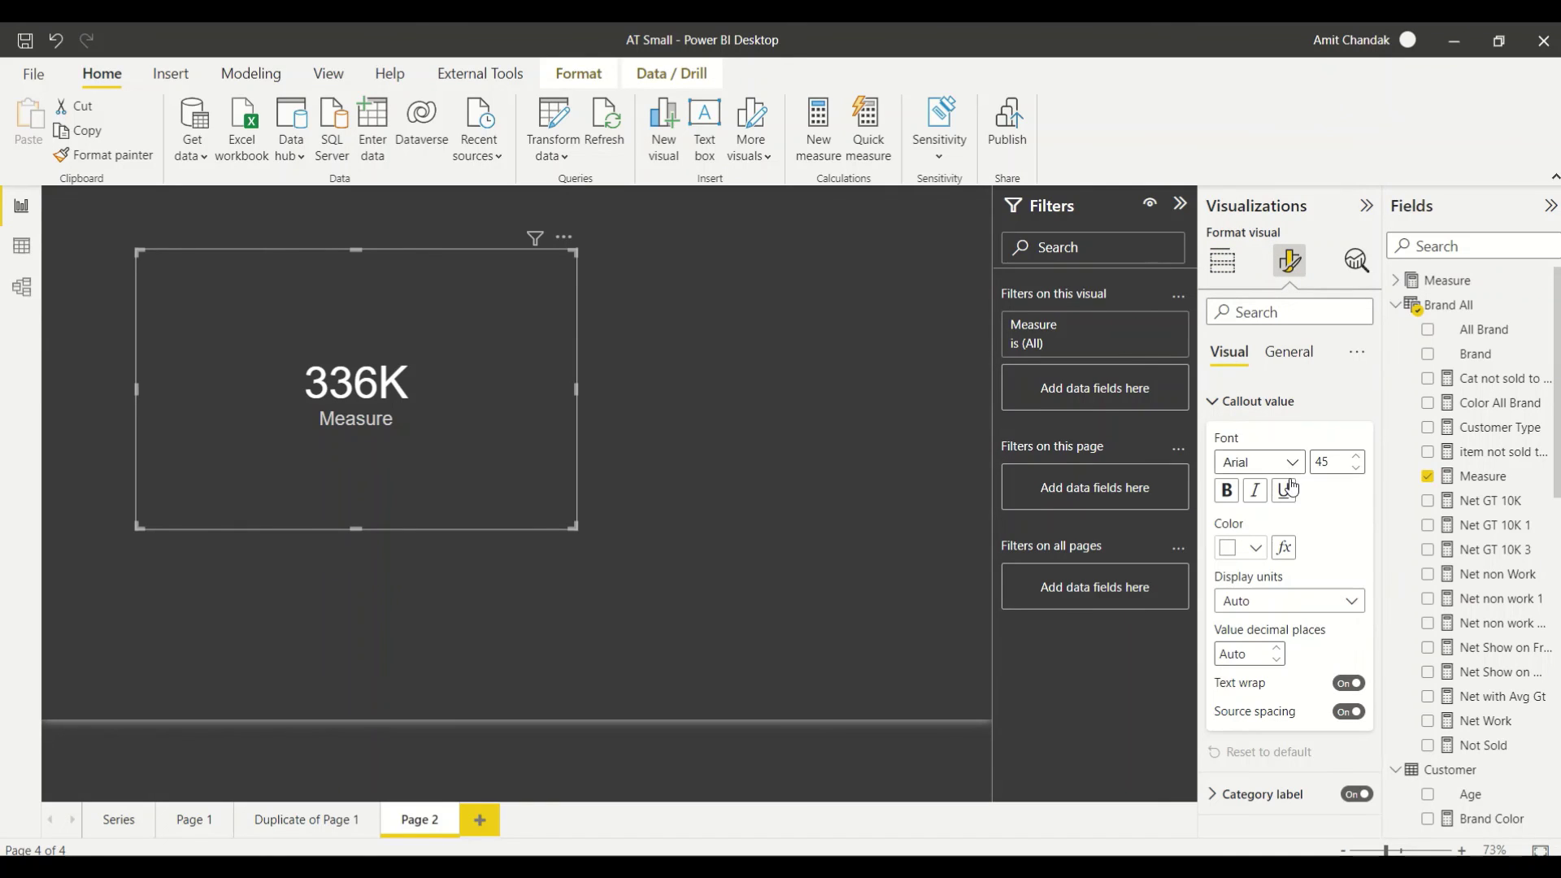
left_click(1295, 600)
left_click(1269, 650)
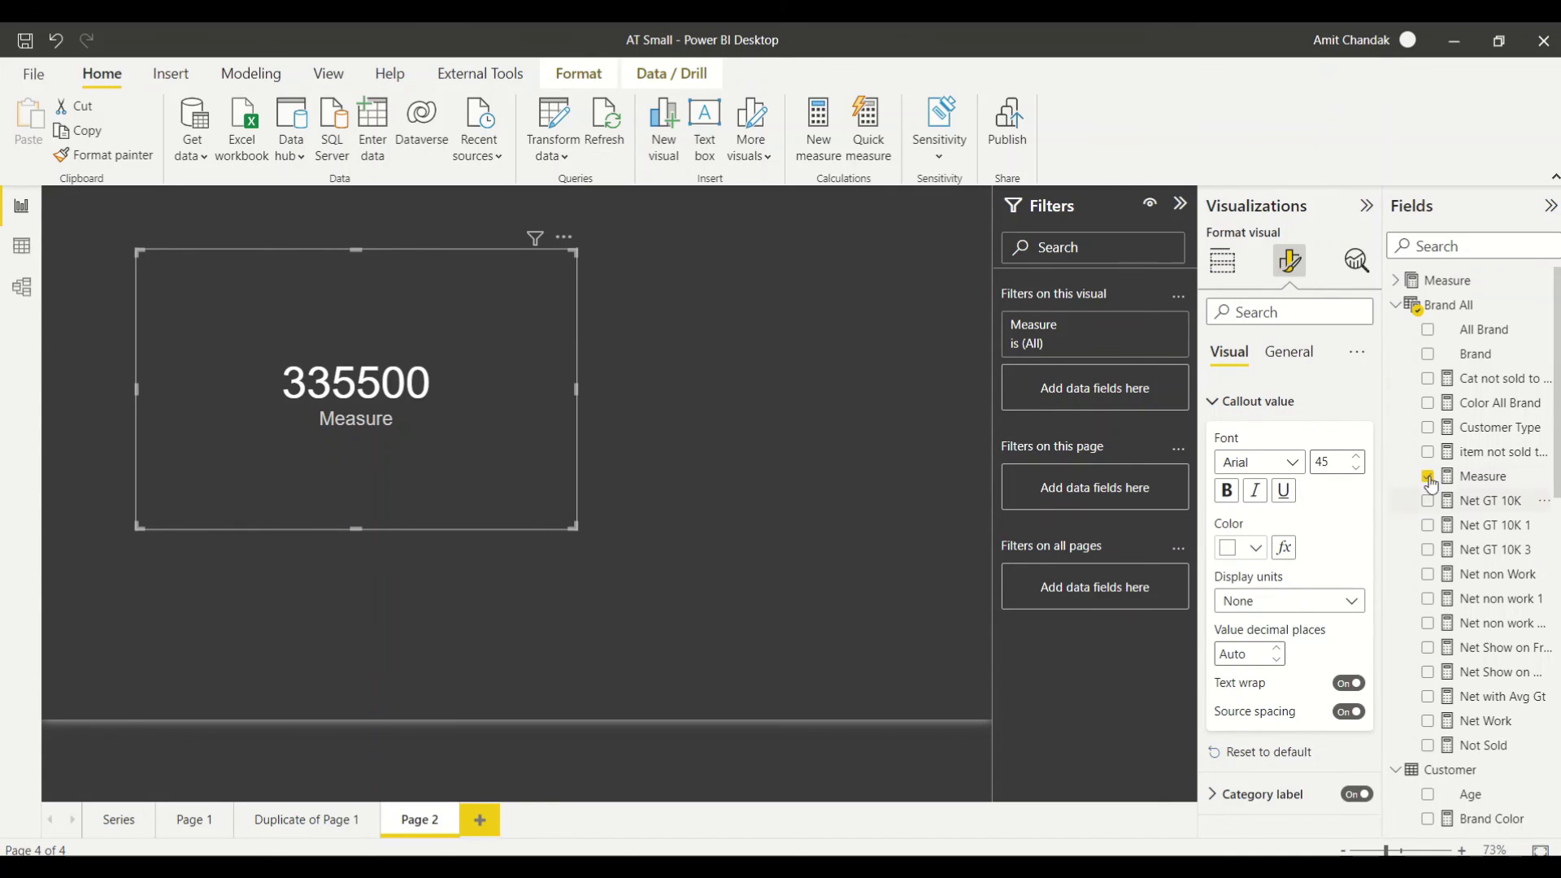
Correct the Measure formula to 55*6138, giving 337590.
left_click(1456, 477)
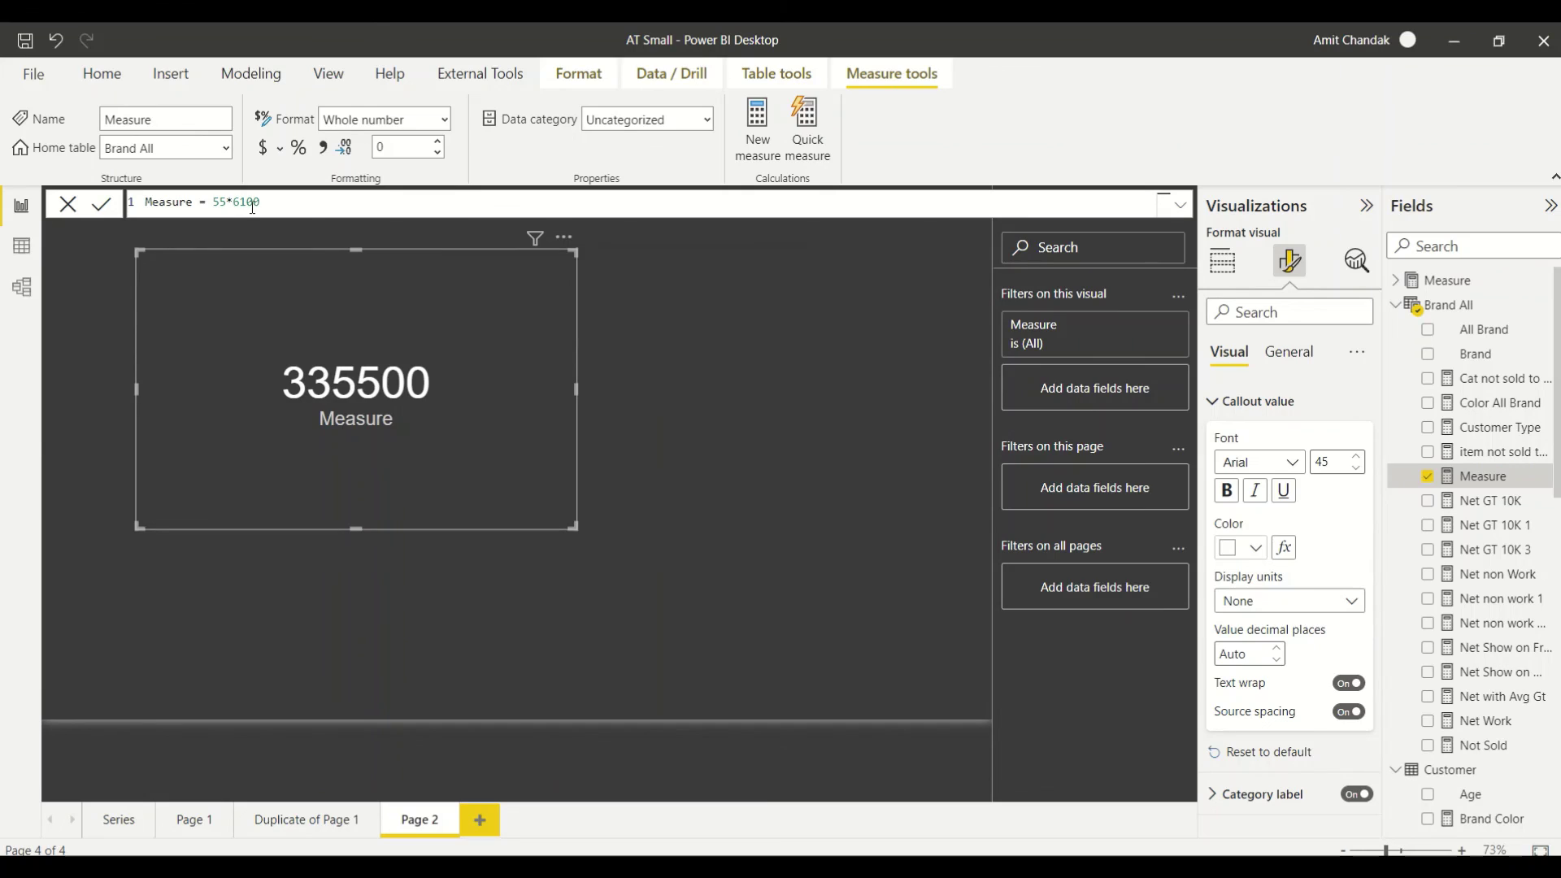
left_click_drag(246, 202, 271, 202)
type("38")
key("Return")
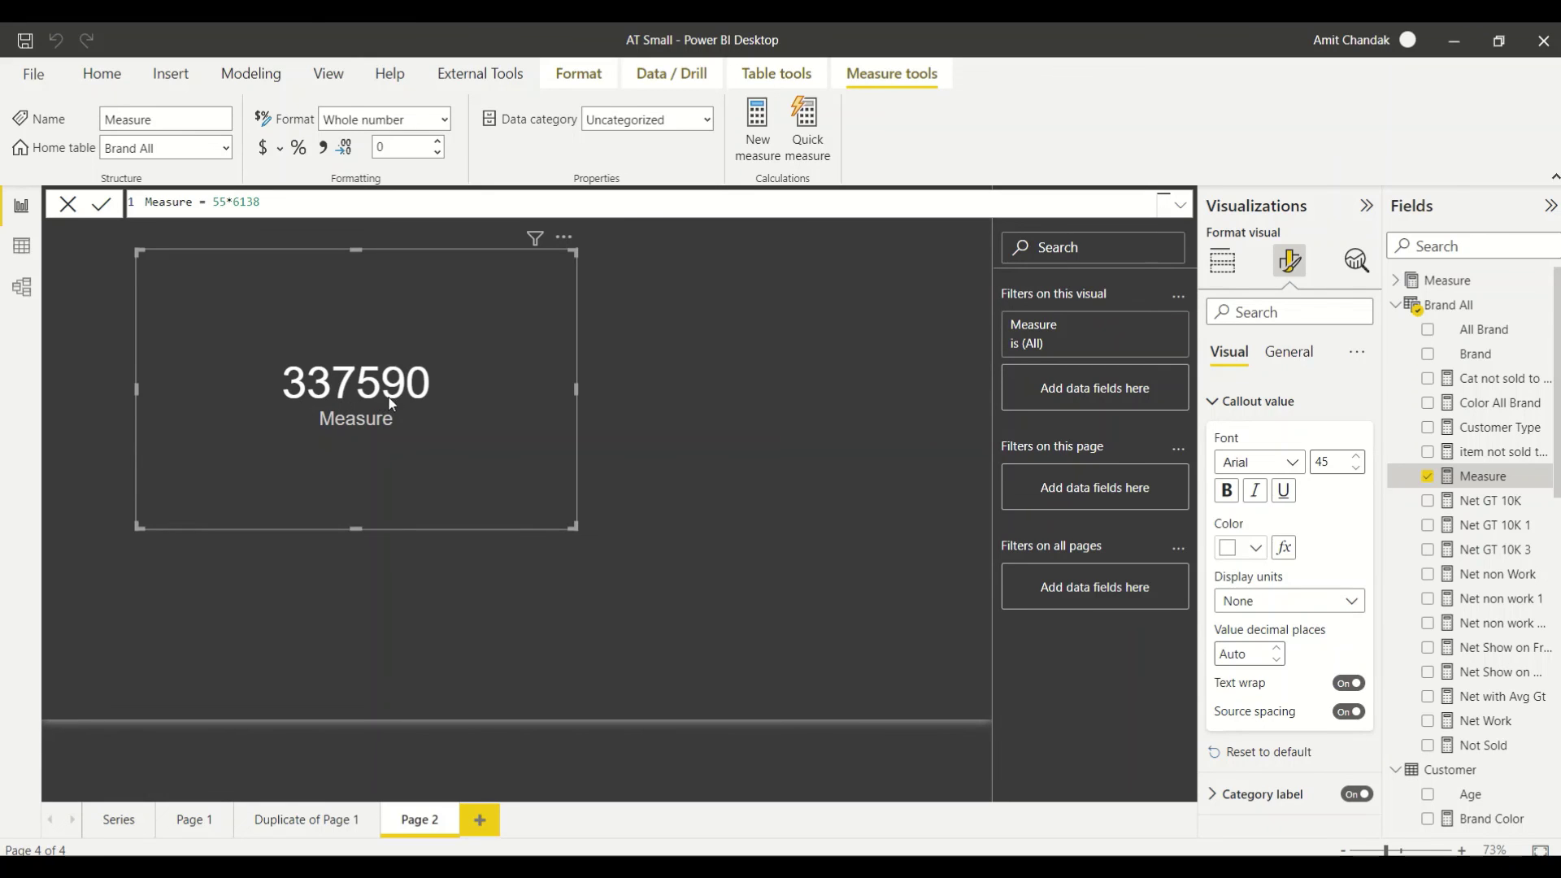
Review the Not Sold table on Duplicate of Page 1, then go back to Page 2.
left_click(304, 823)
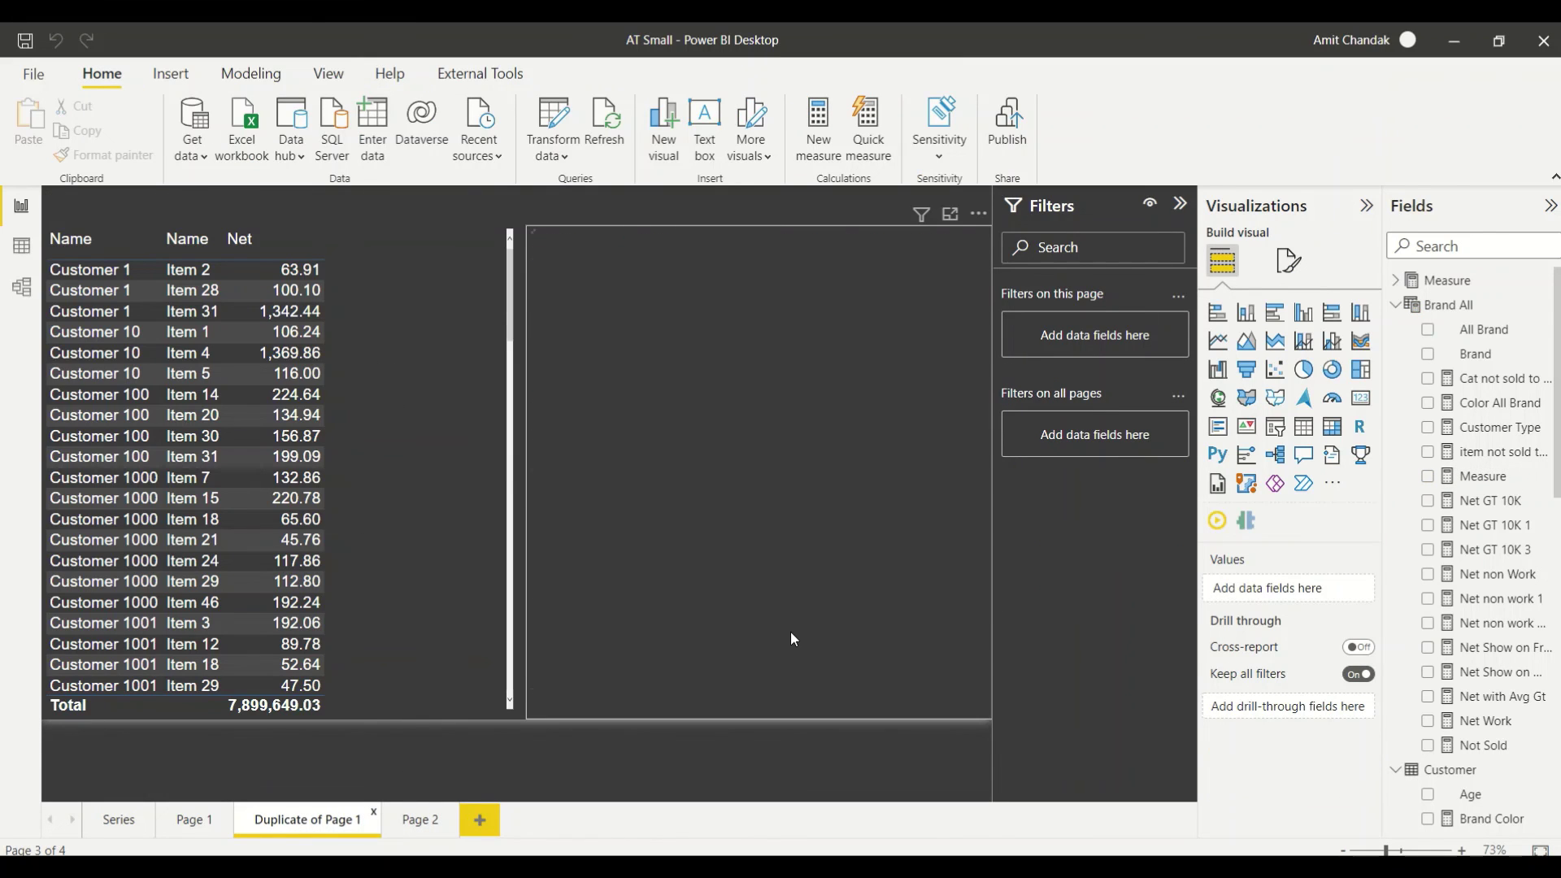
left_click(955, 716)
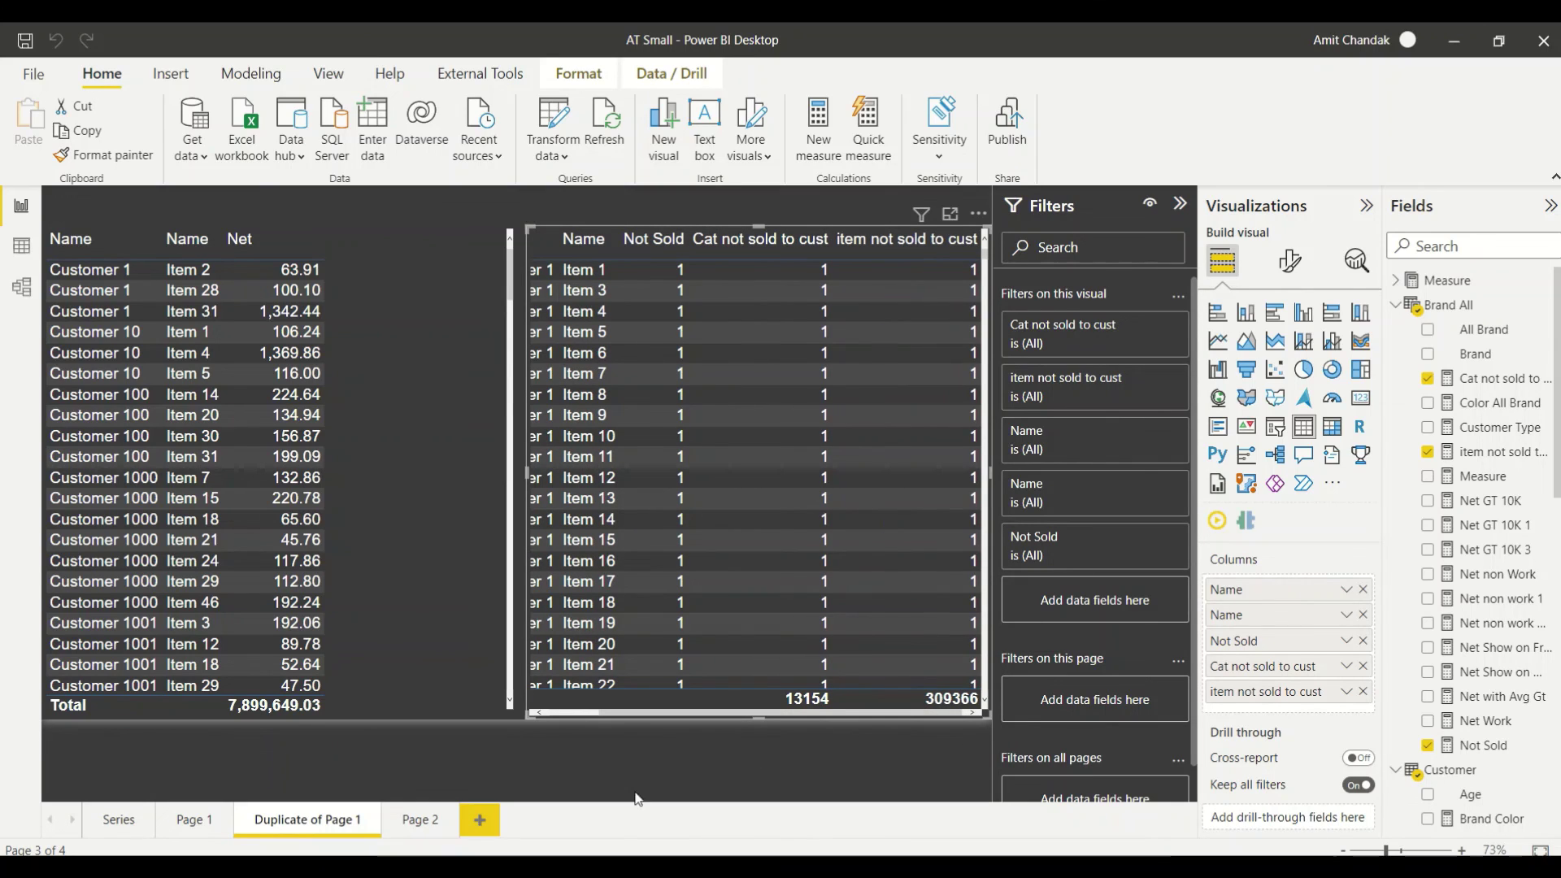
left_click(426, 823)
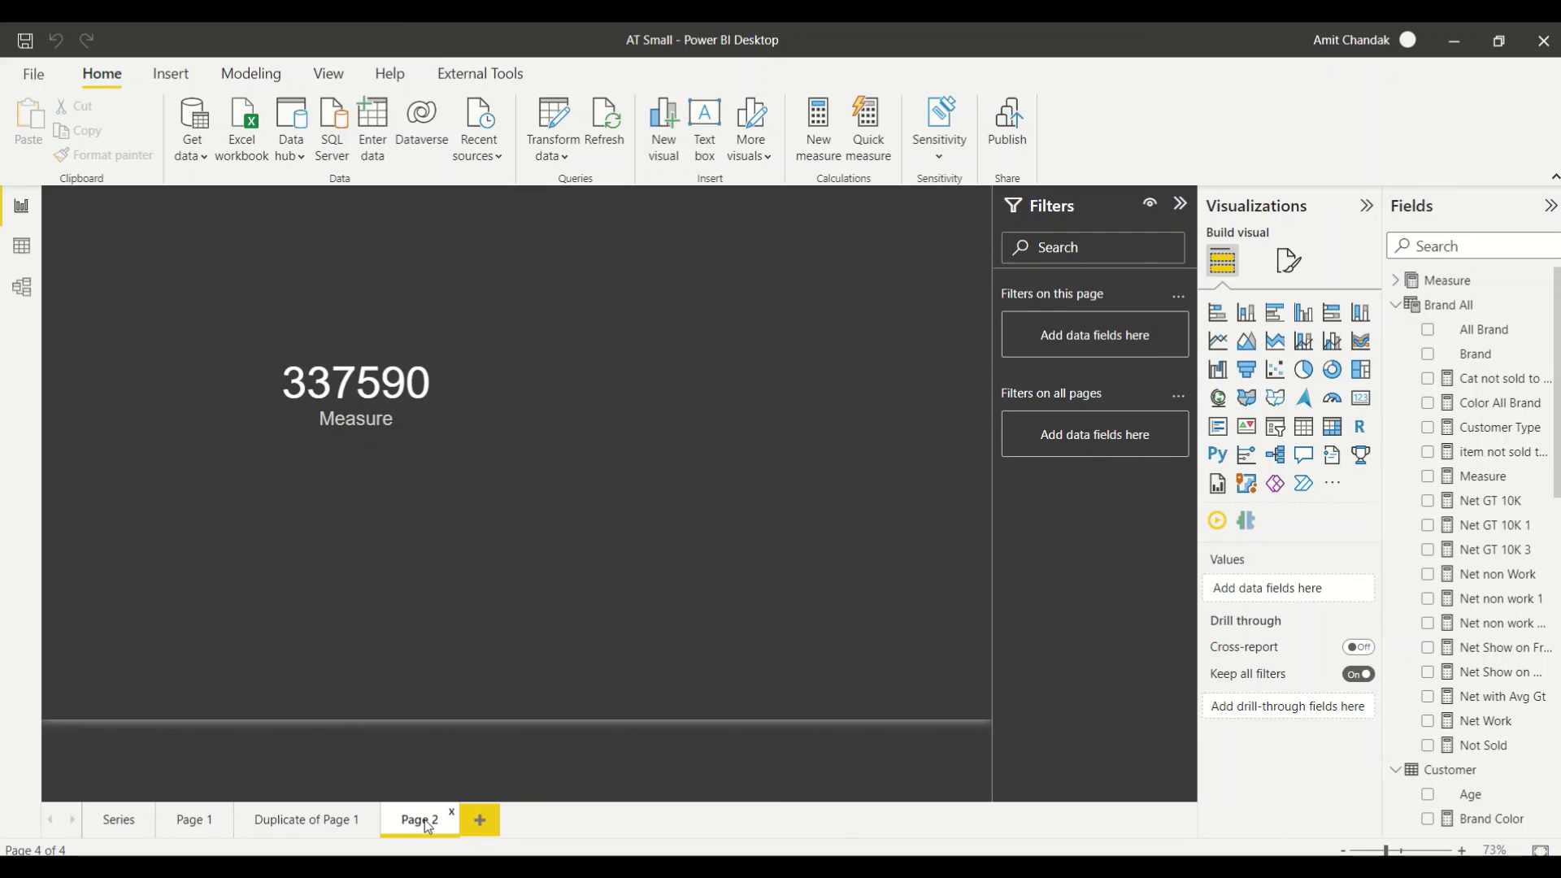